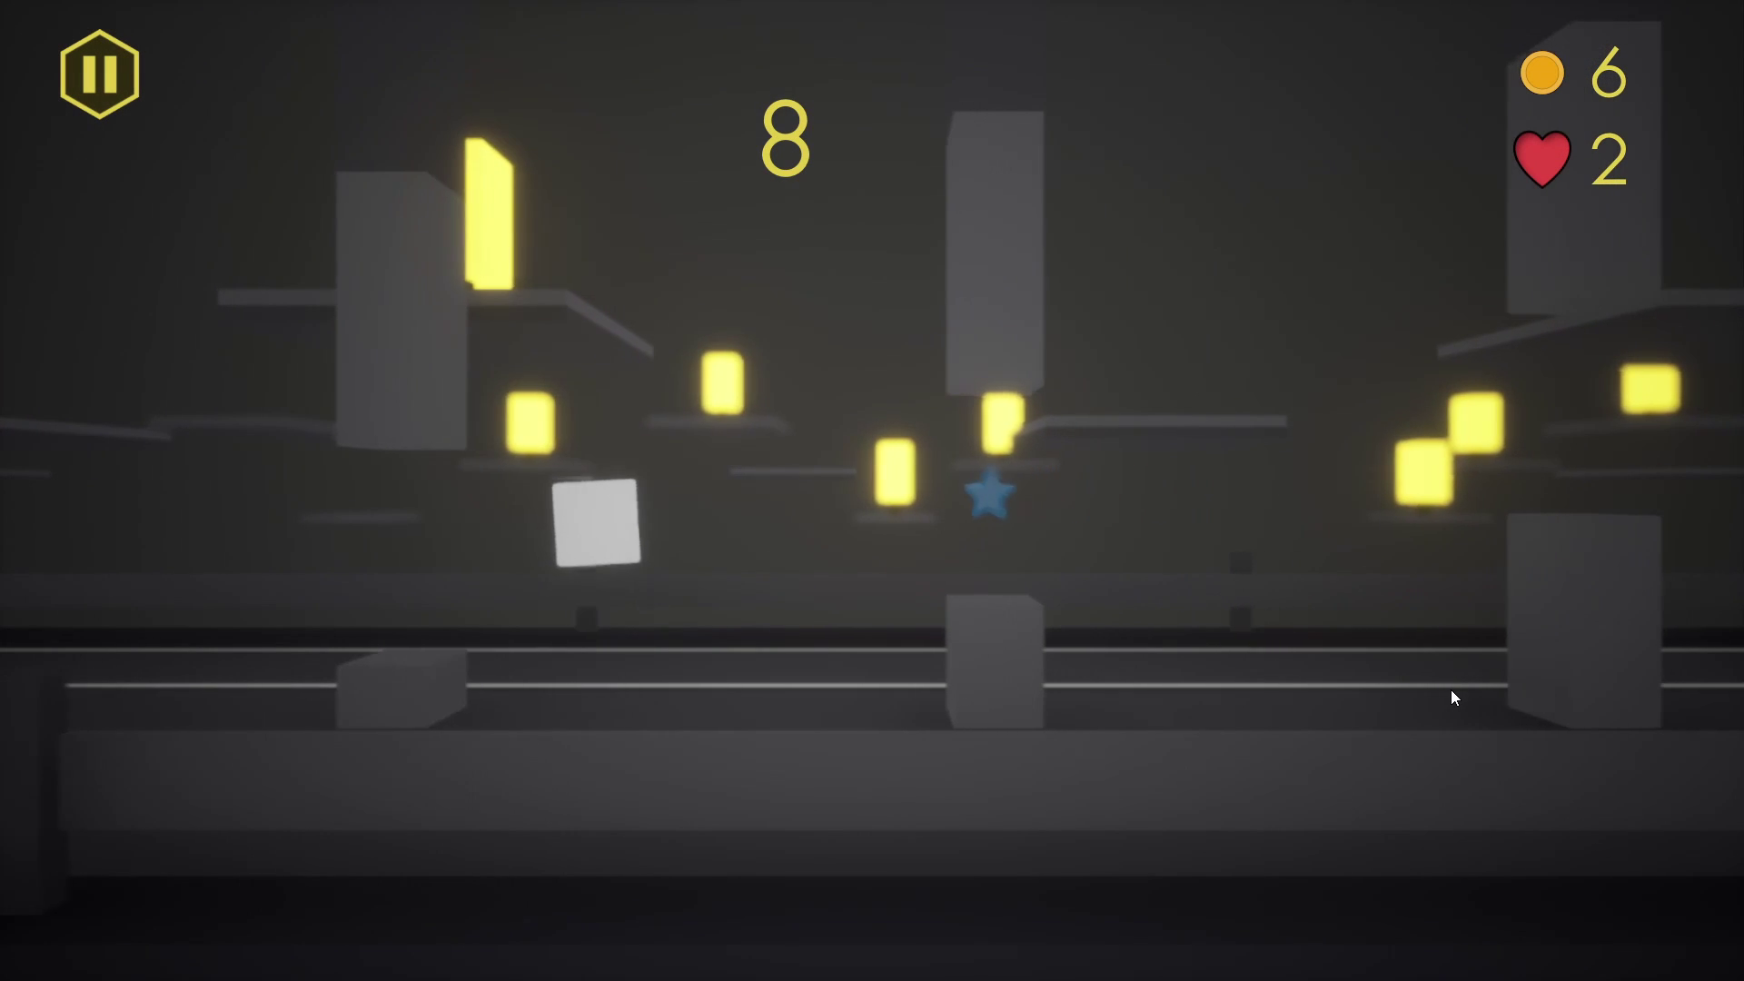
{"action": "left_click", "coordinate": [1451, 689]}
{"action": "left_click", "coordinate": [1452, 689]}
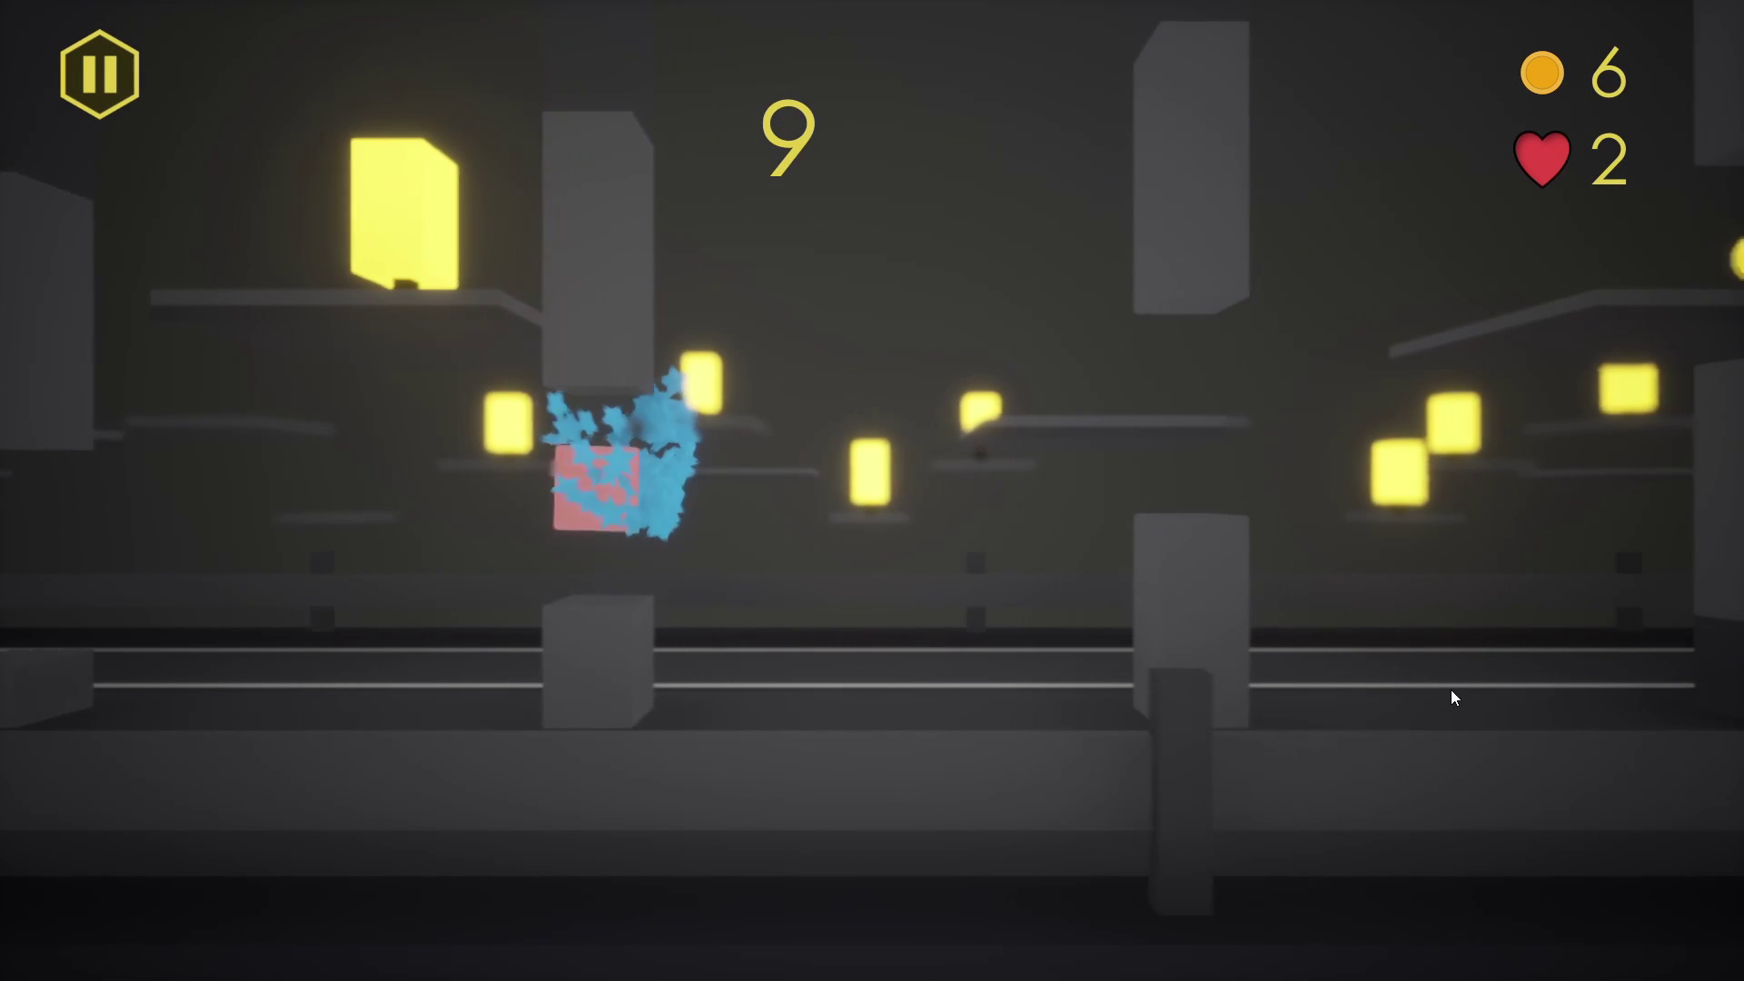
{"action": "left_click", "coordinate": [1452, 689]}
{"action": "left_click", "coordinate": [1451, 690]}
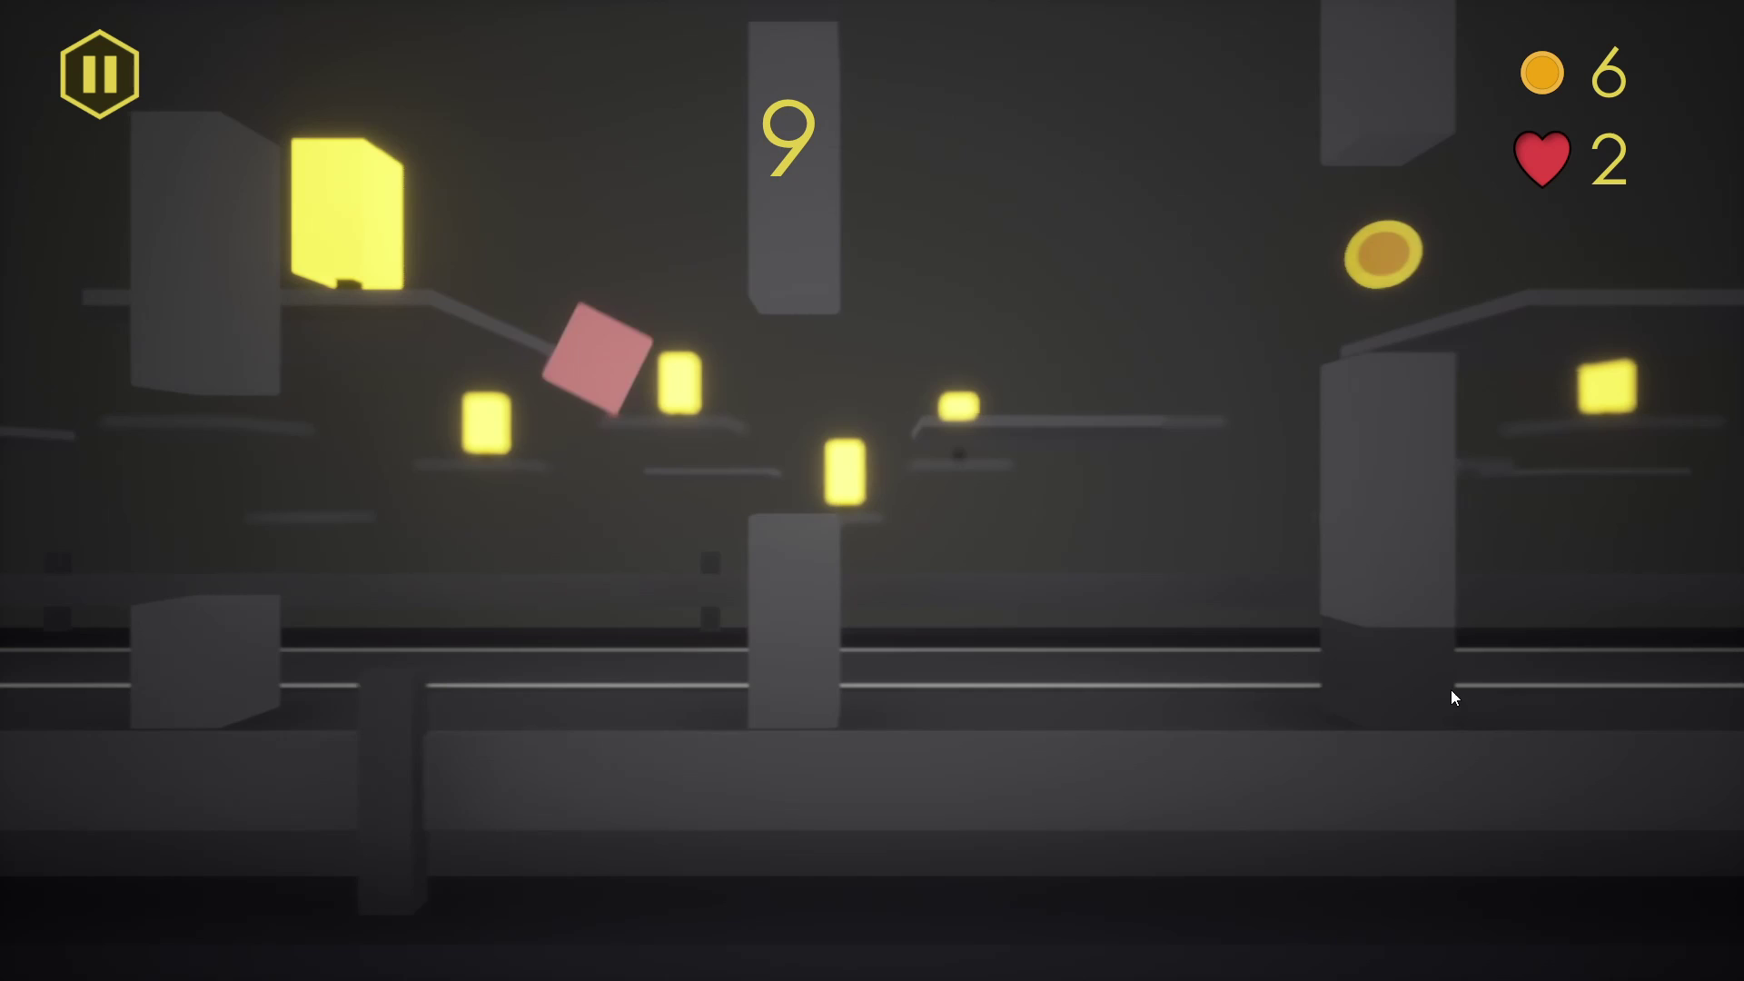
{"action": "left_click", "coordinate": [1451, 689]}
{"action": "left_click", "coordinate": [1451, 689]}
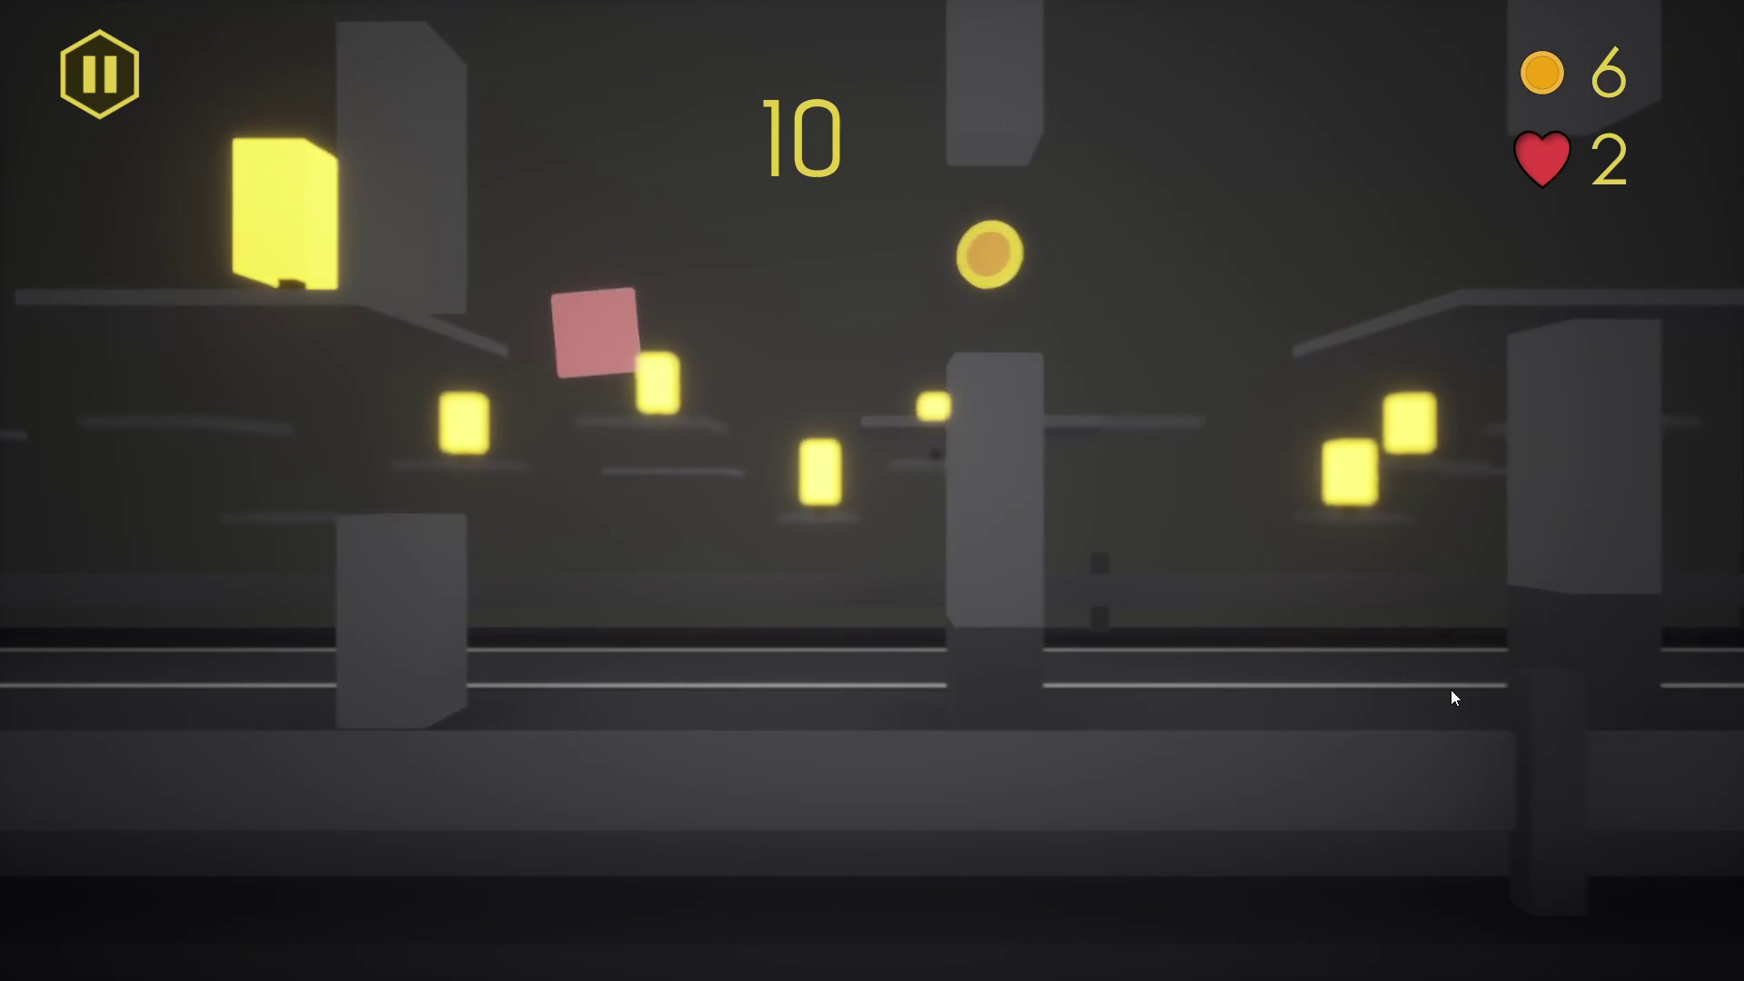
{"action": "left_click", "coordinate": [1452, 689]}
{"action": "left_click", "coordinate": [1451, 689]}
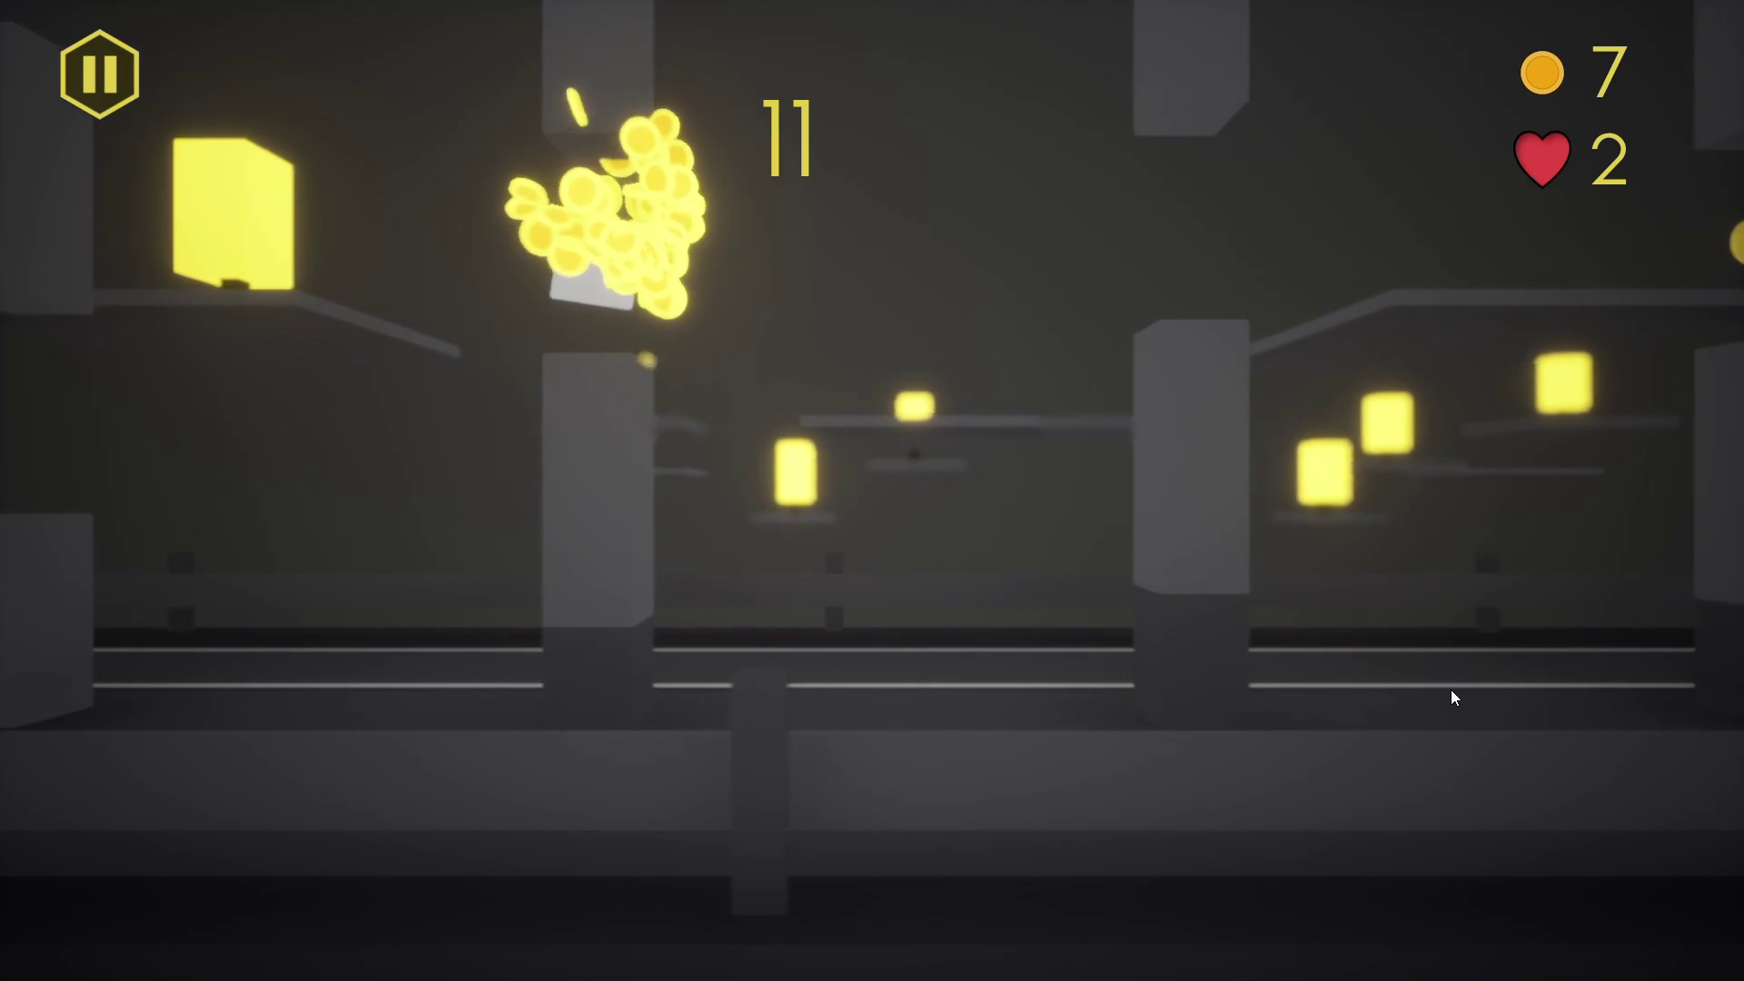
{"action": "key", "text": "space"}
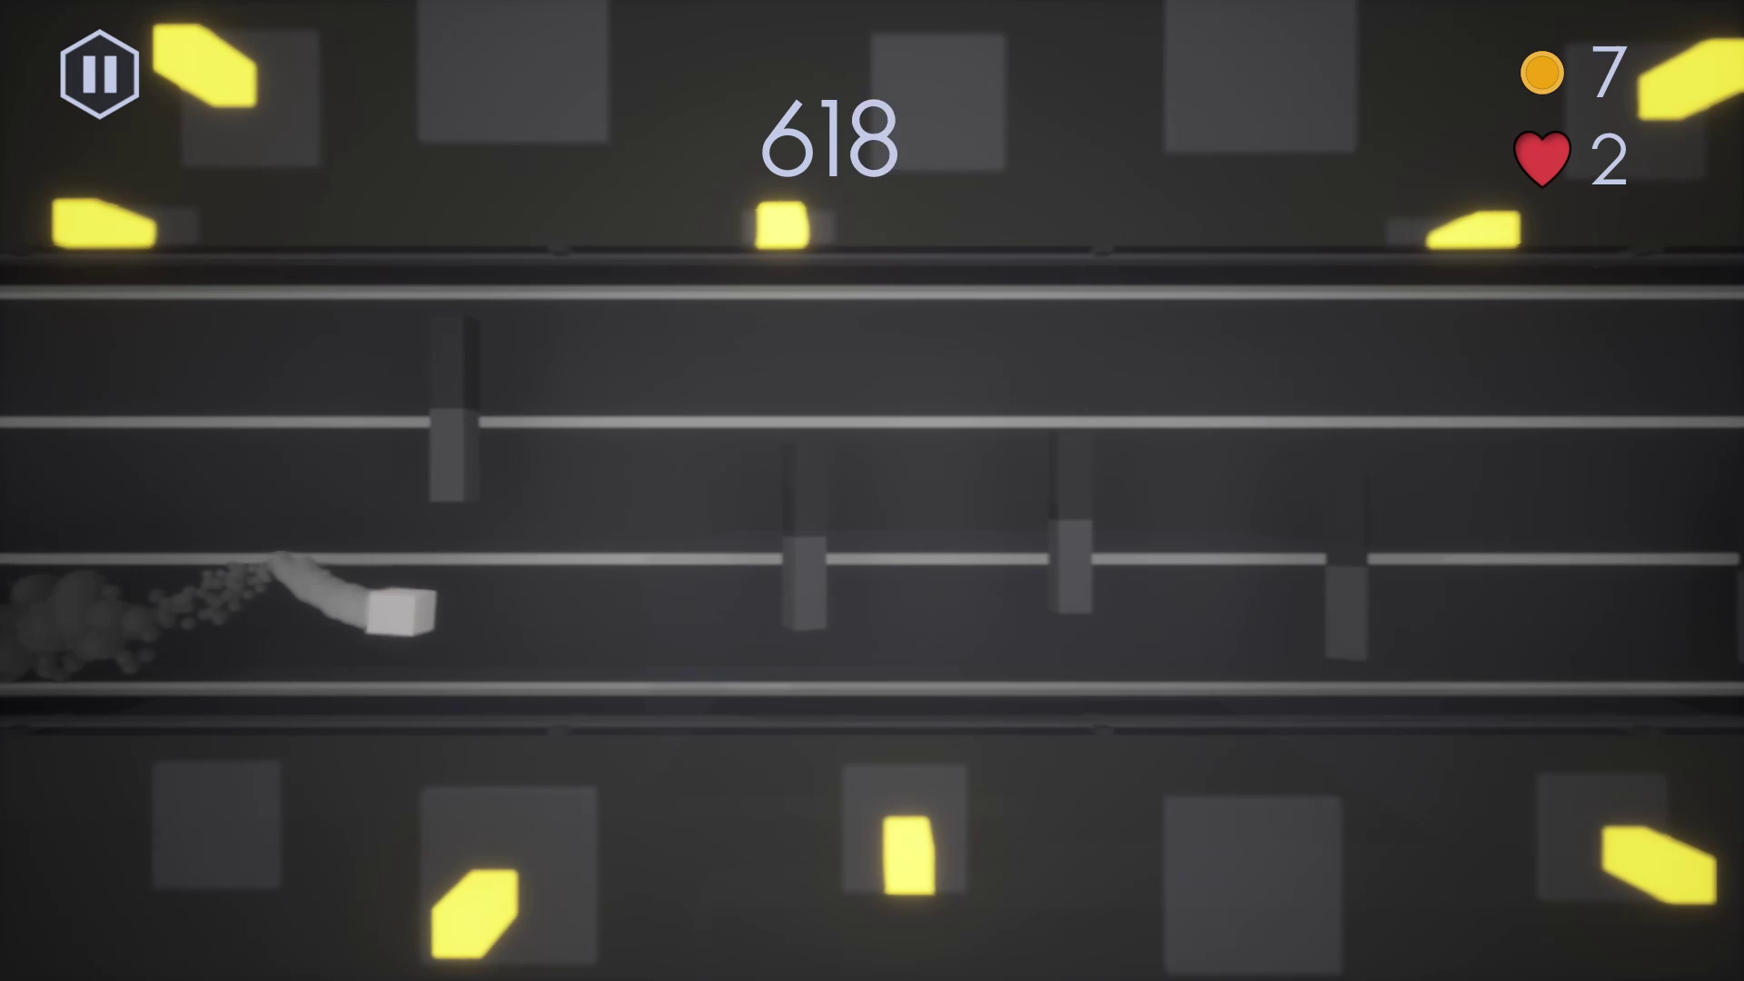
{"action": "left_click", "coordinate": [1256, 663]}
{"action": "left_click", "coordinate": [1255, 663]}
{"action": "left_click", "coordinate": [1255, 663]}
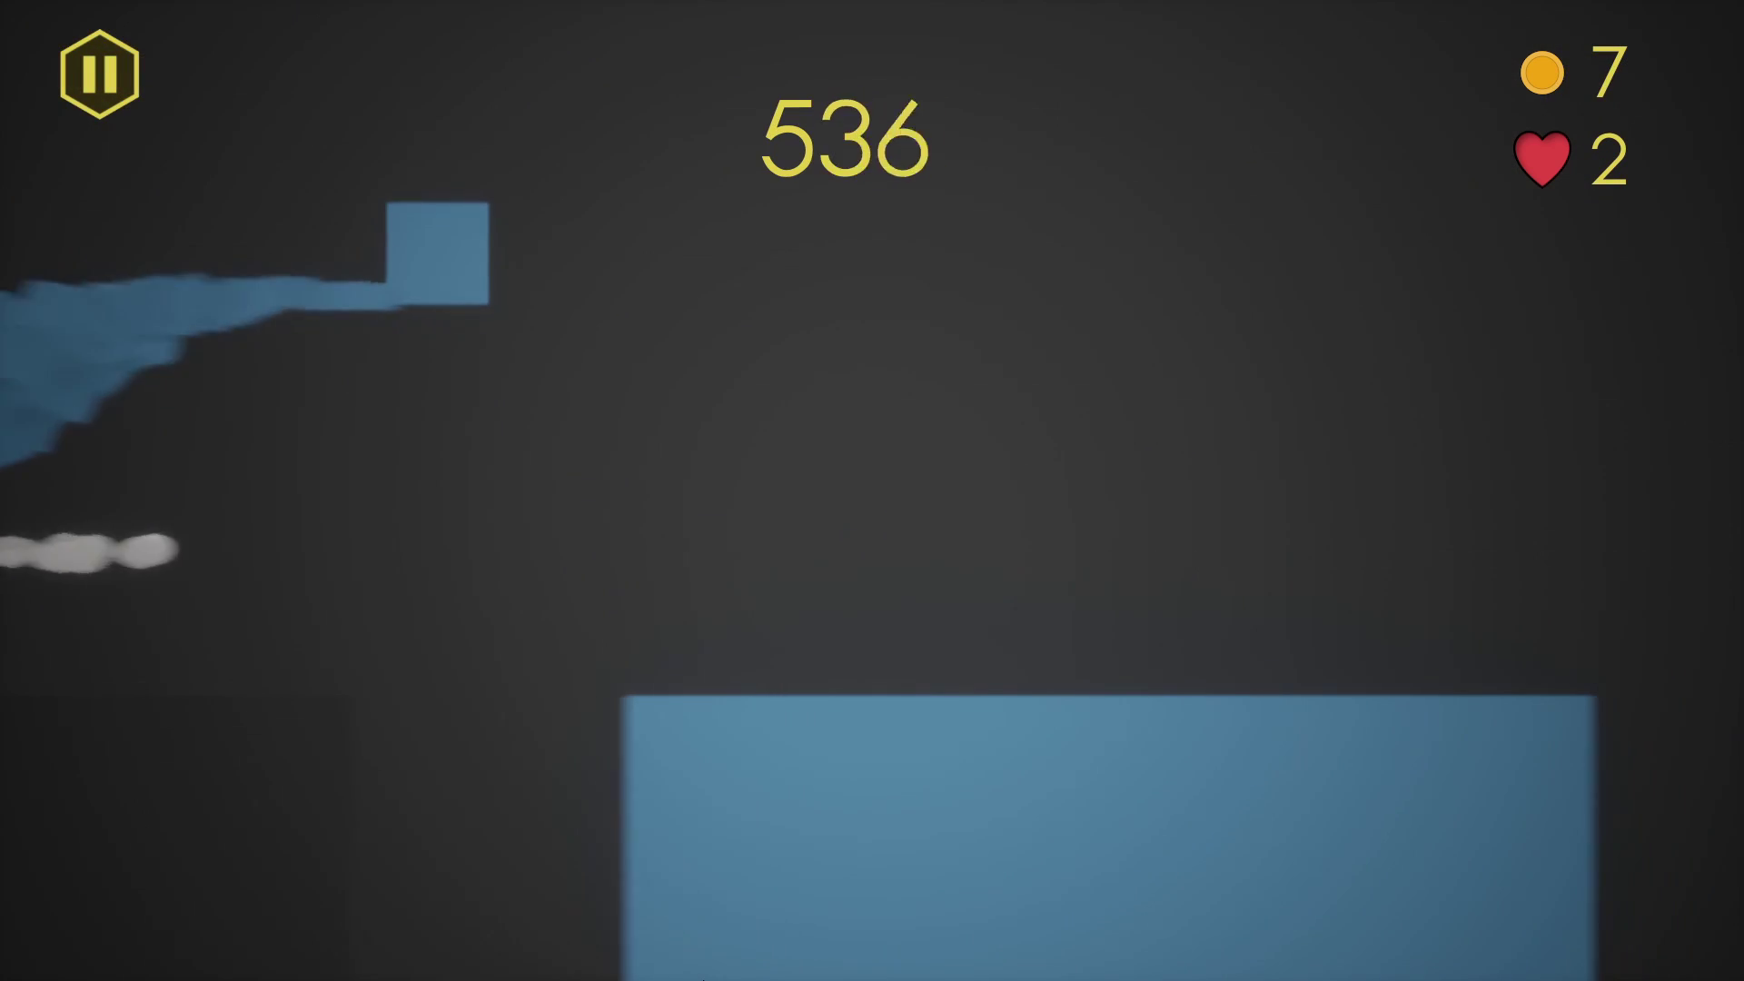
{"action": "key", "text": "space"}
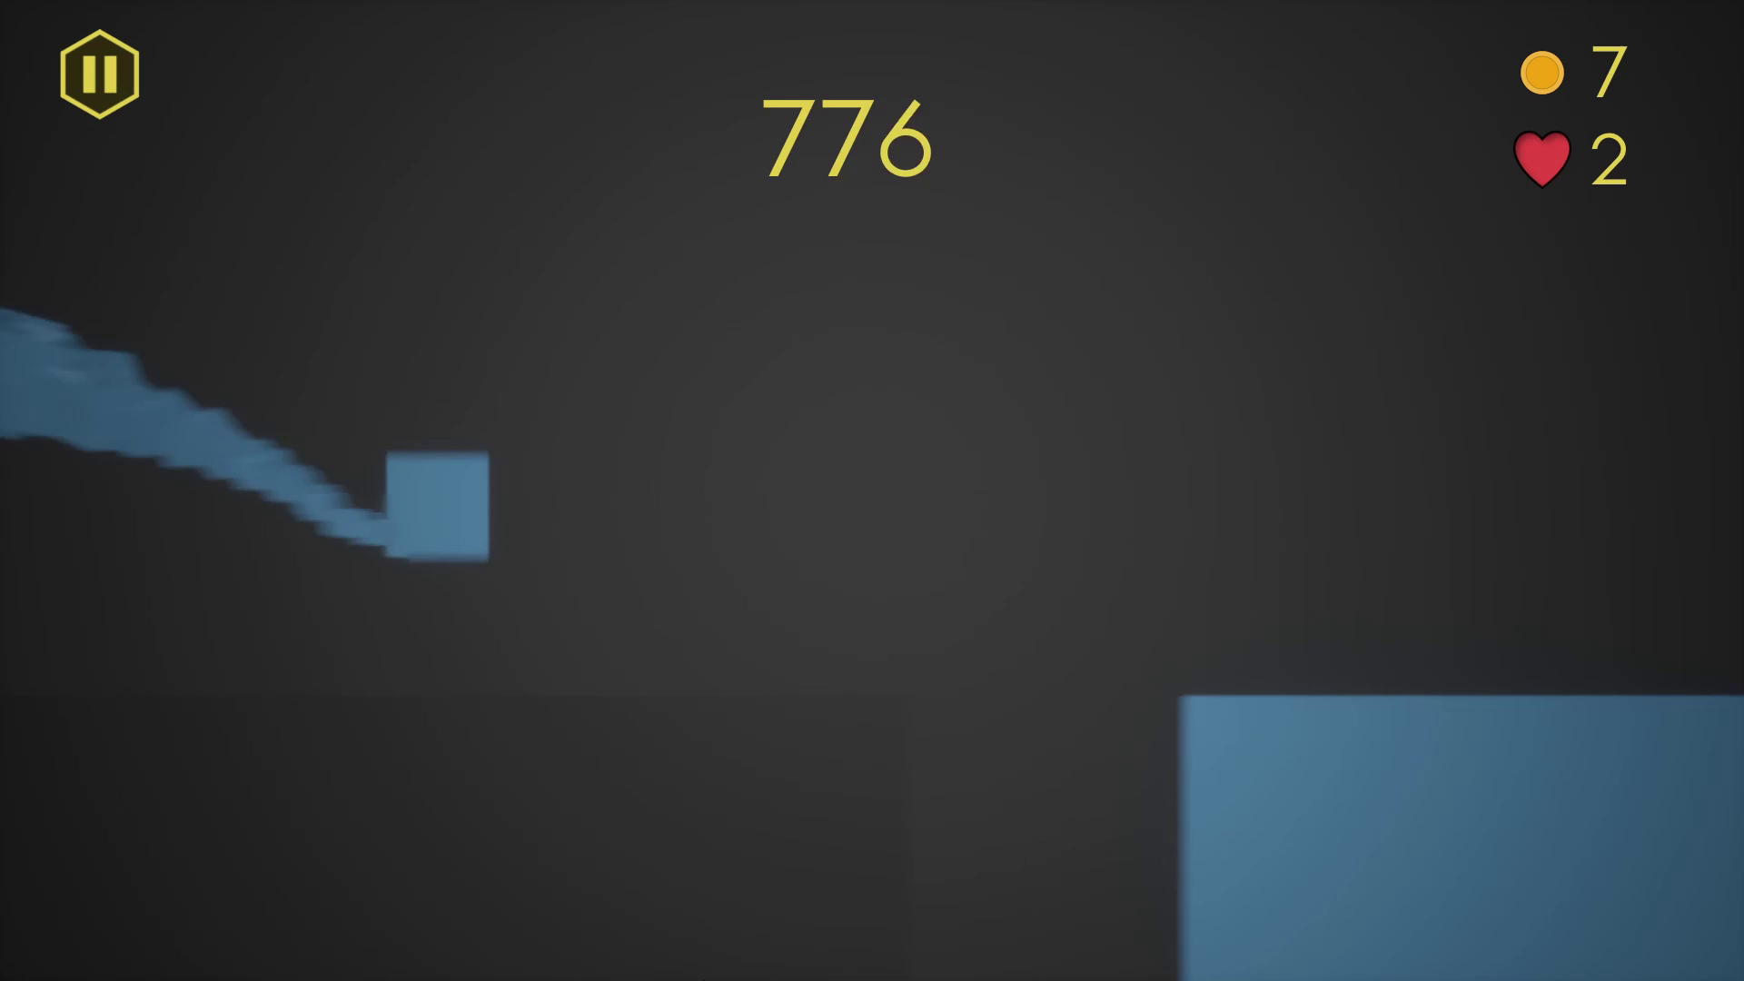
{"action": "key", "text": "space"}
{"action": "key", "text": "space"}
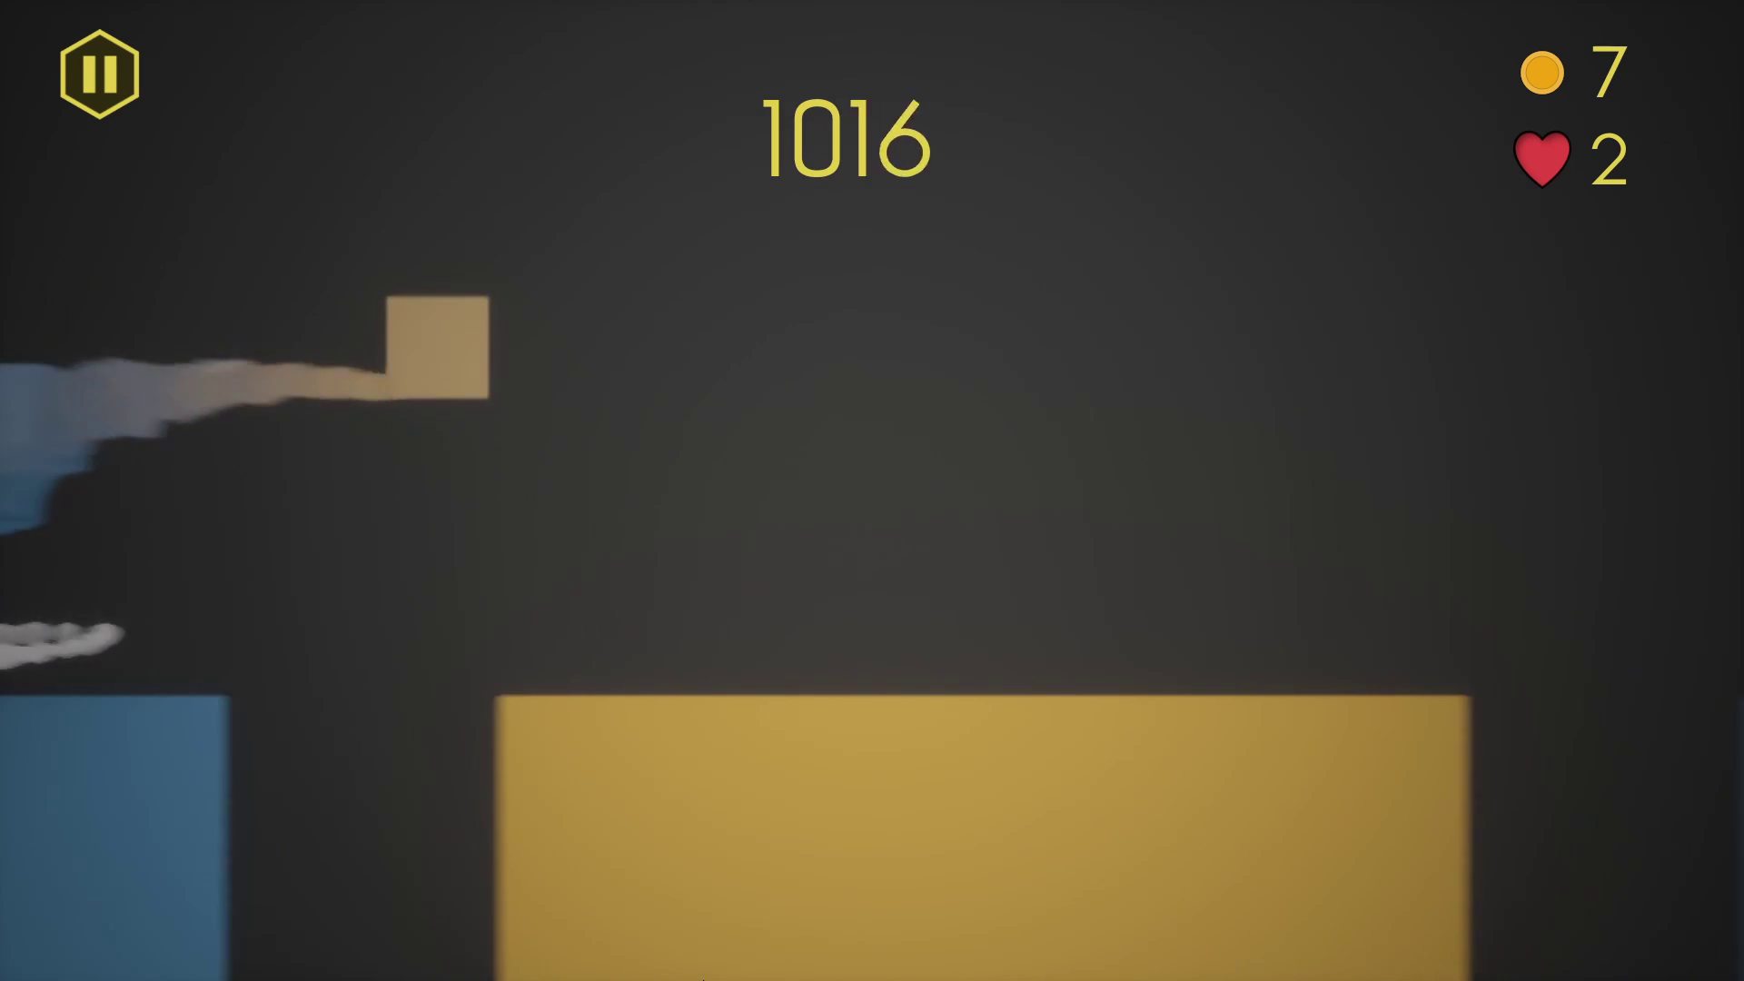
{"action": "key", "text": "space"}
{"action": "key", "text": "space"}
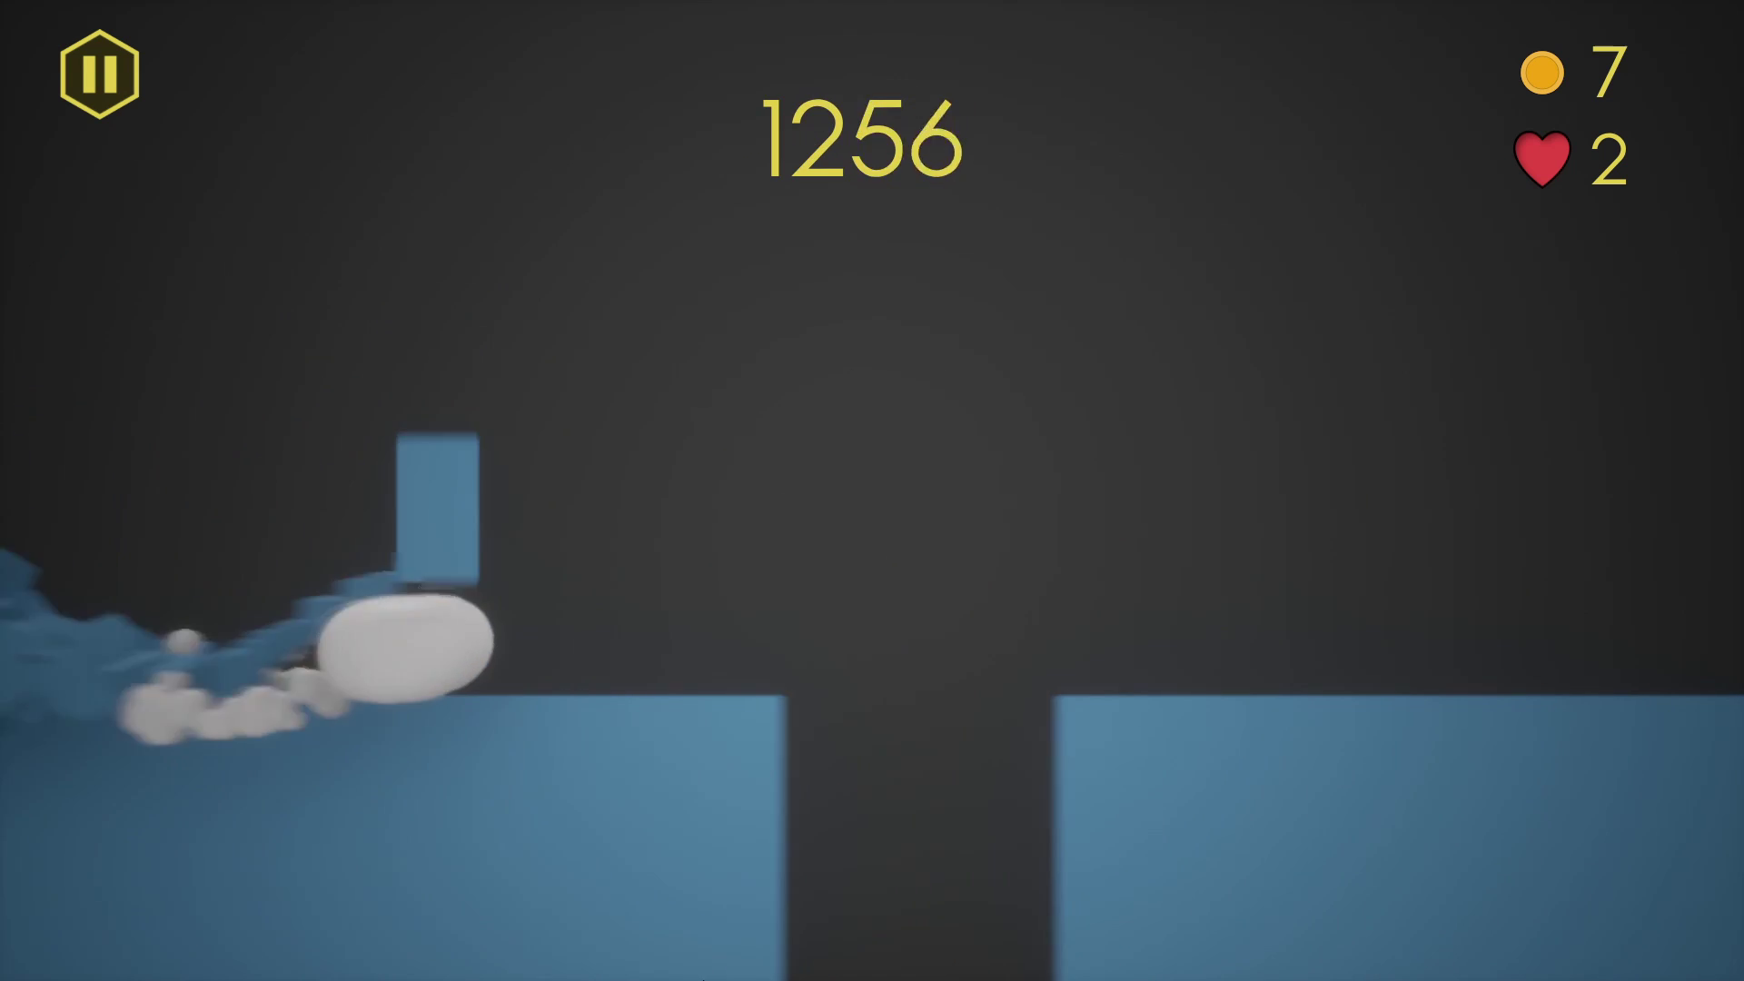
{"action": "key", "text": "space"}
{"action": "key", "text": "space"}
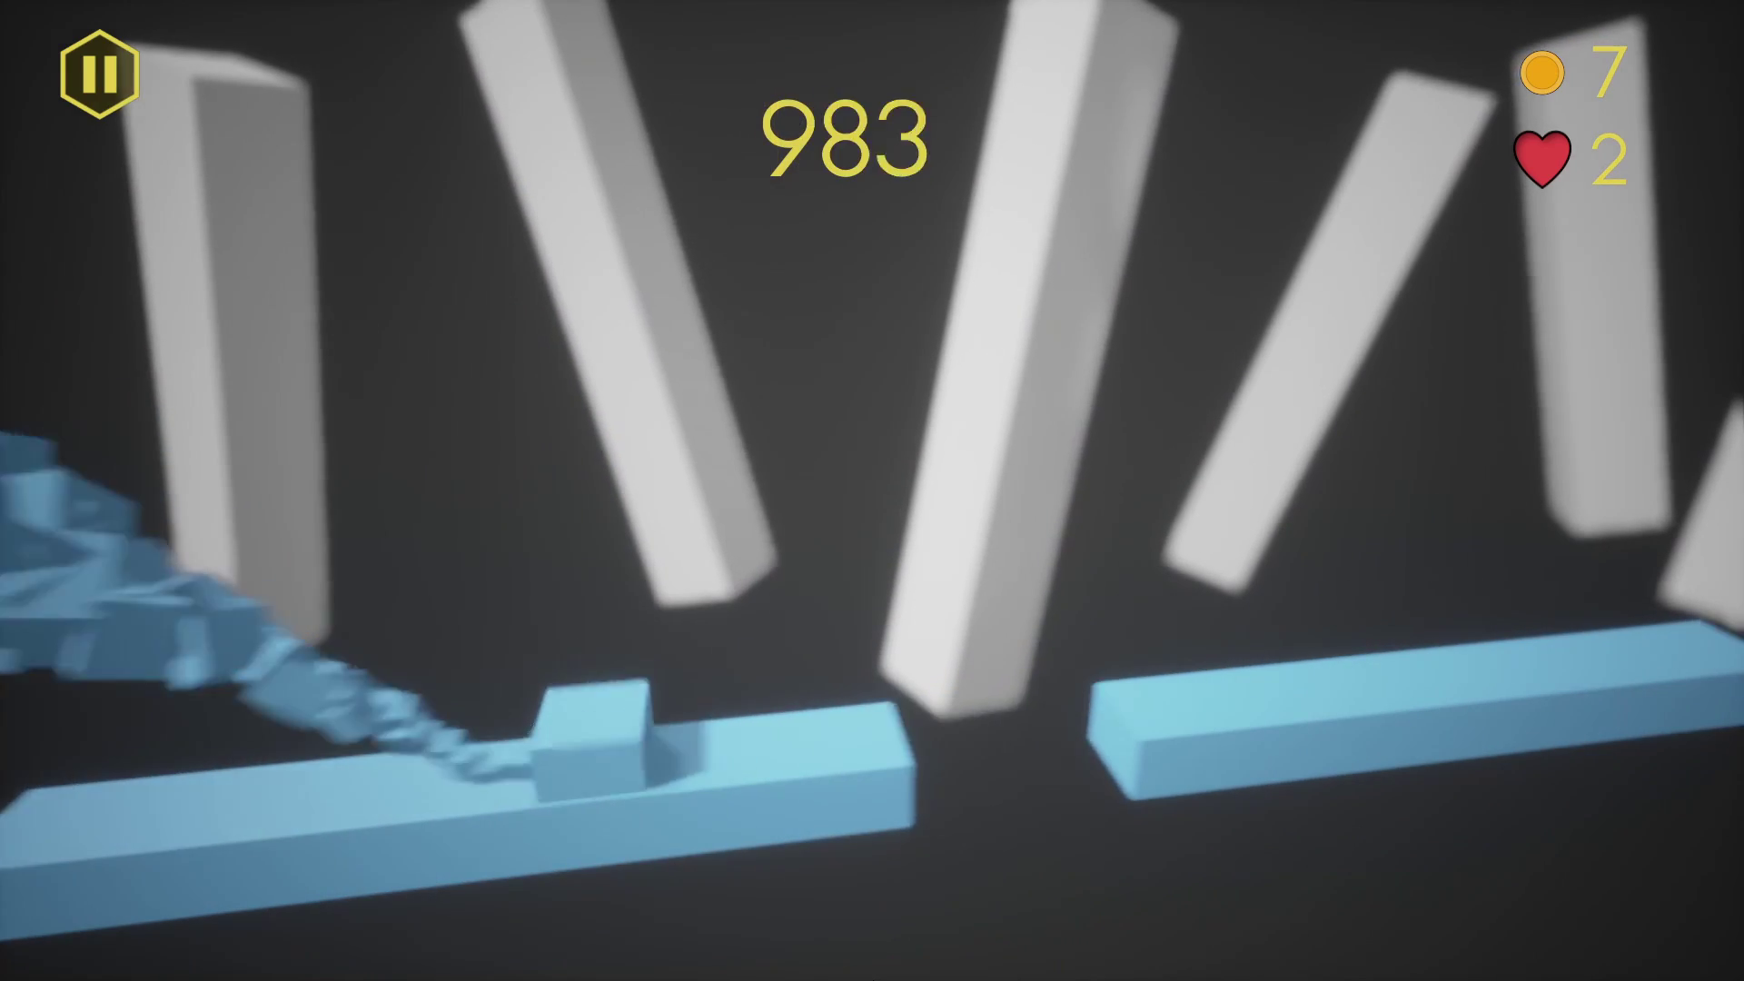
{"action": "key", "text": "space"}
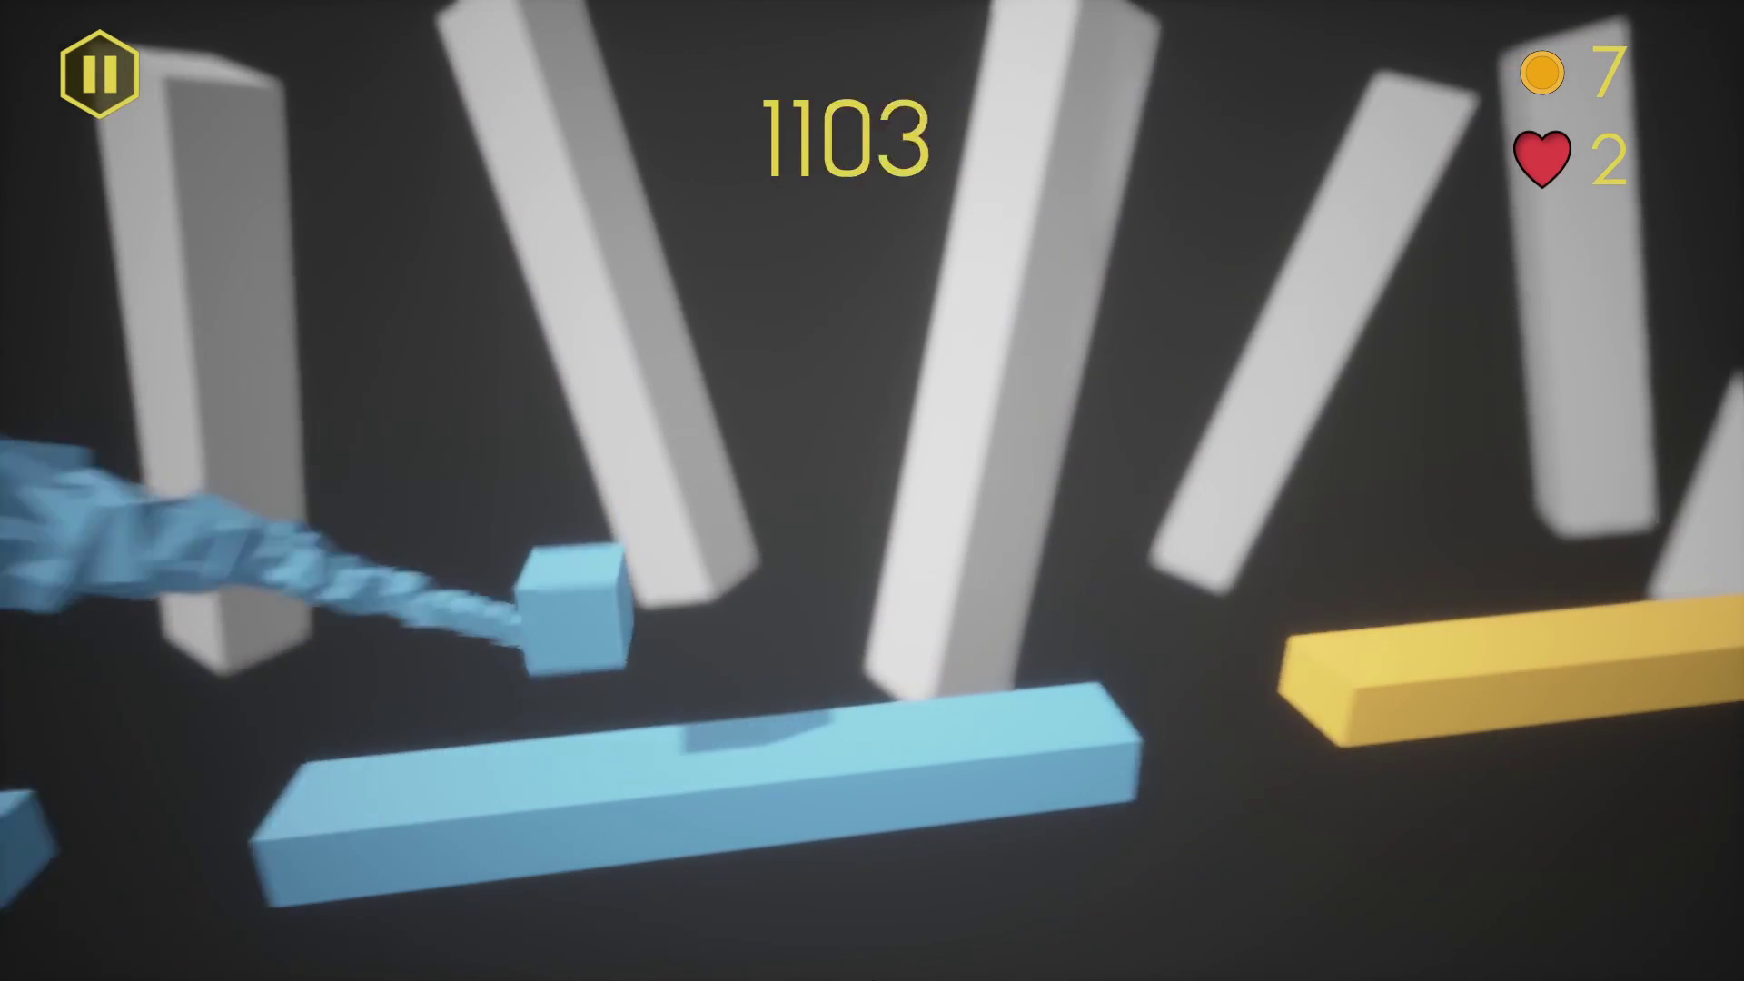
{"action": "key", "text": "space"}
{"action": "key", "text": "space"}
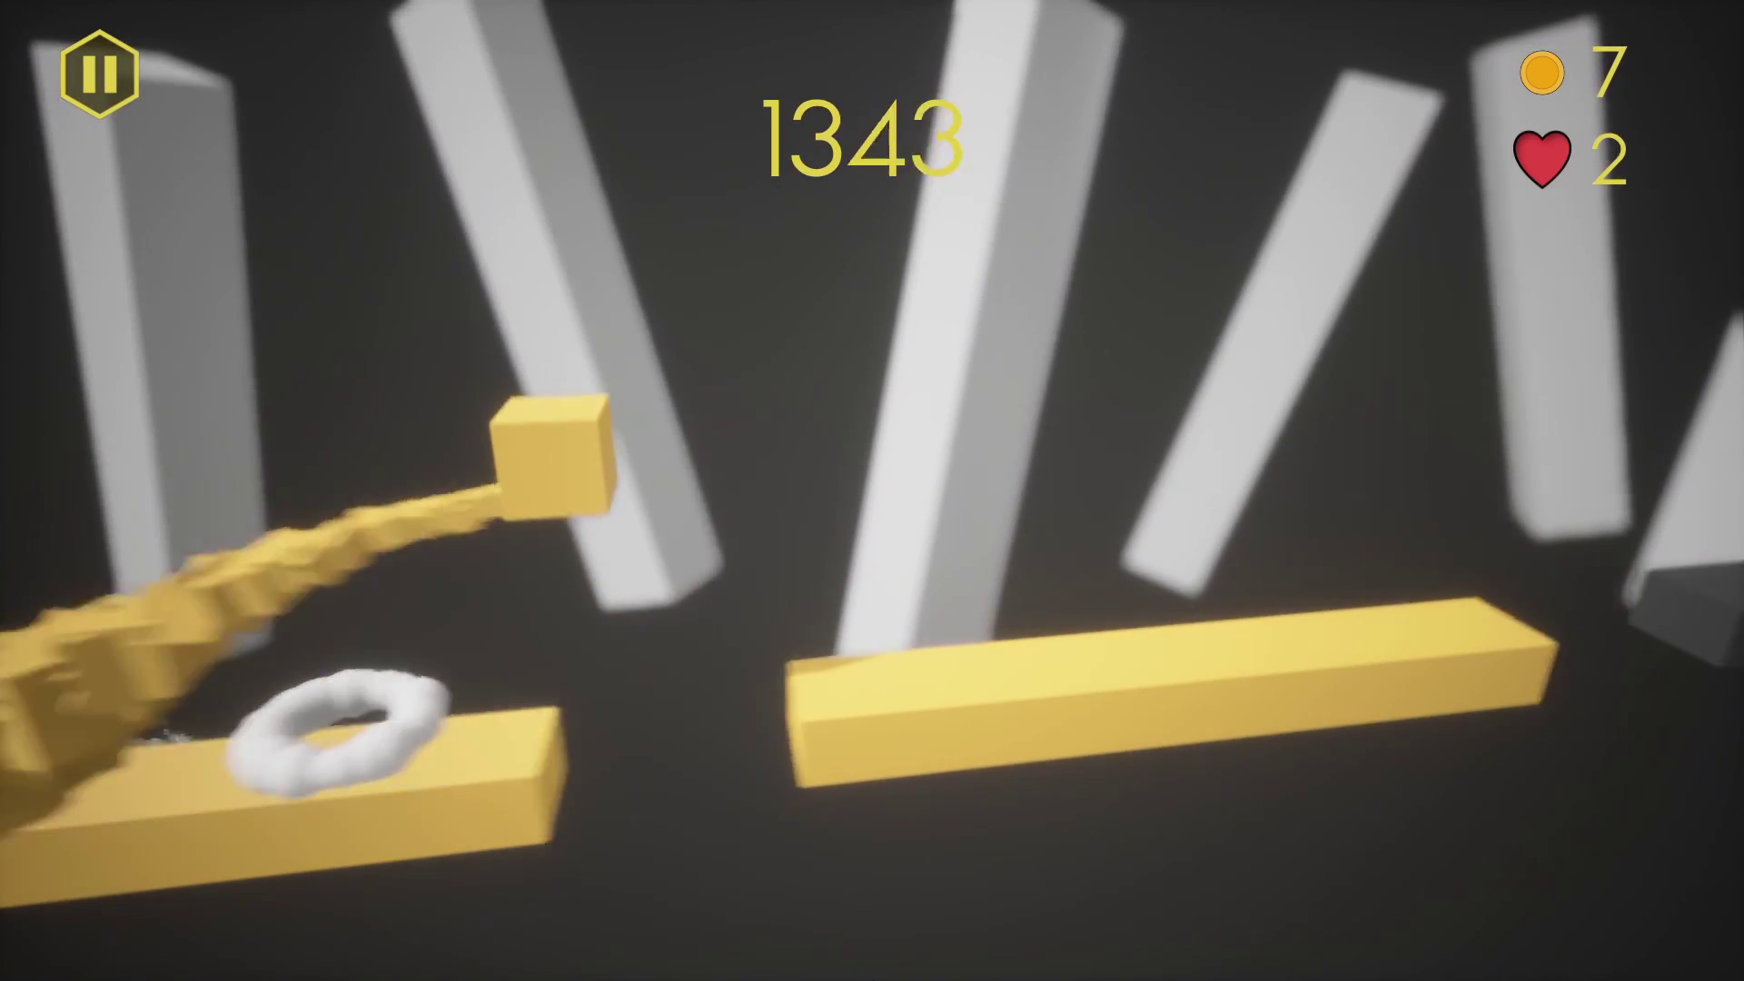
{"action": "key", "text": "space"}
{"action": "key", "text": "space"}
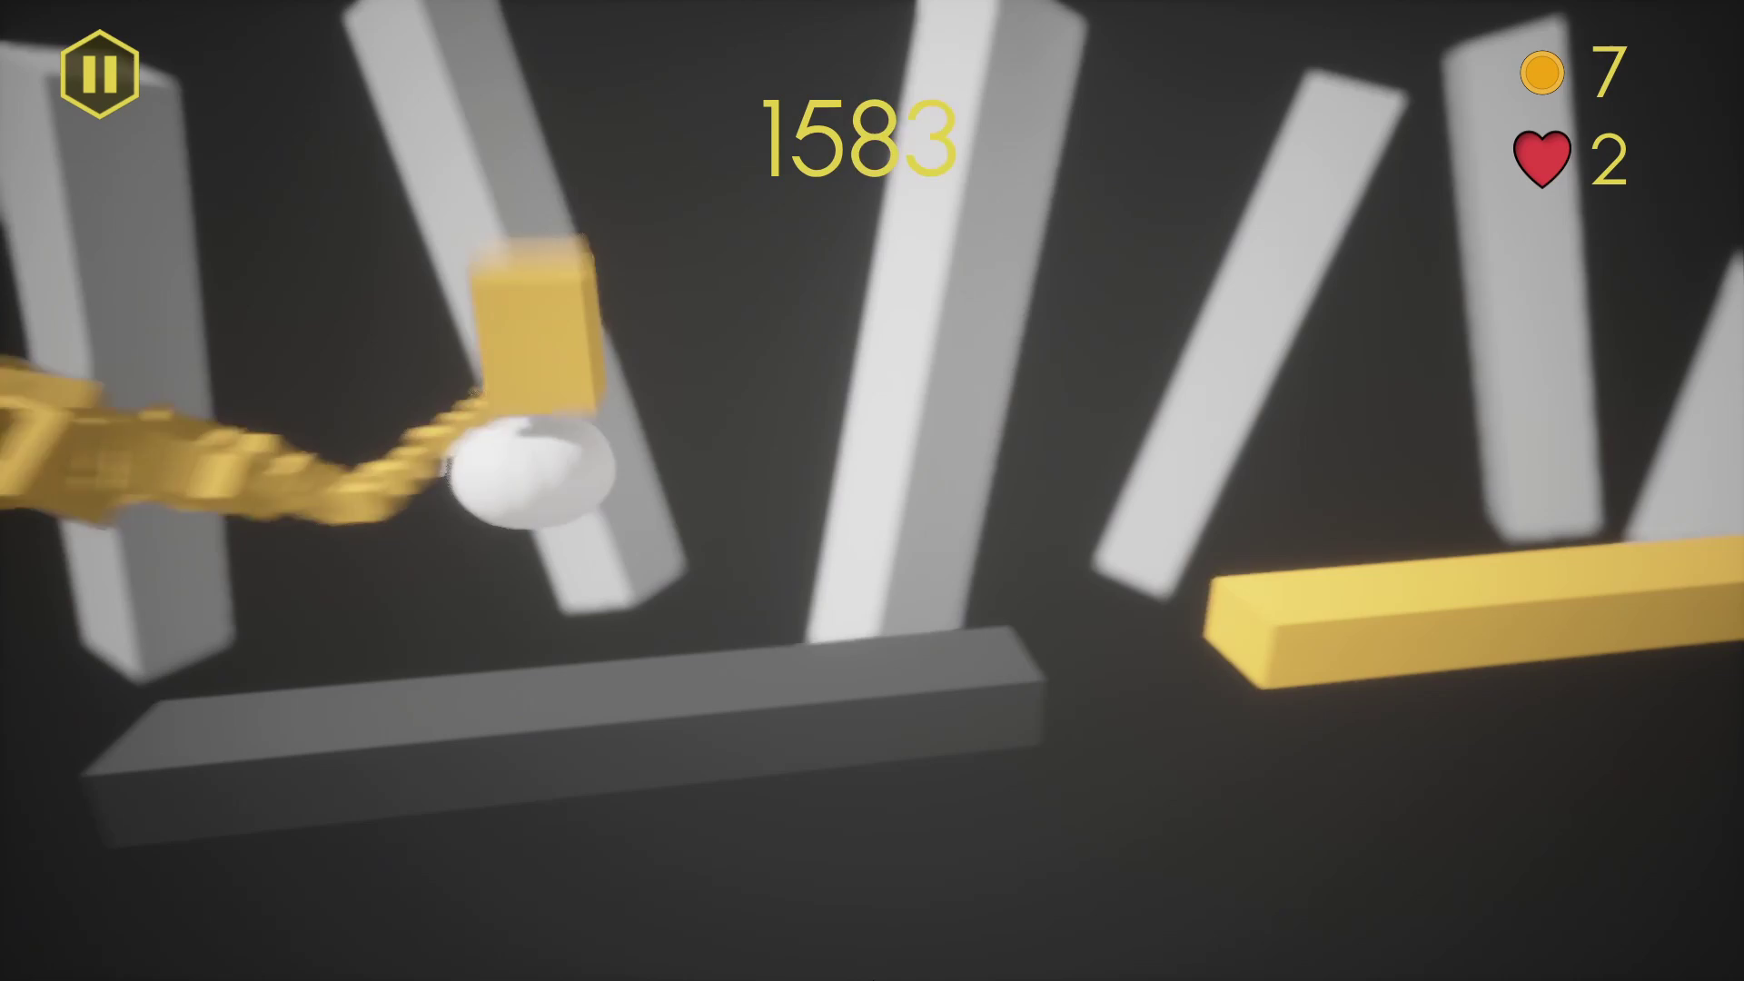
{"action": "key", "text": "space"}
{"action": "key", "text": "space"}
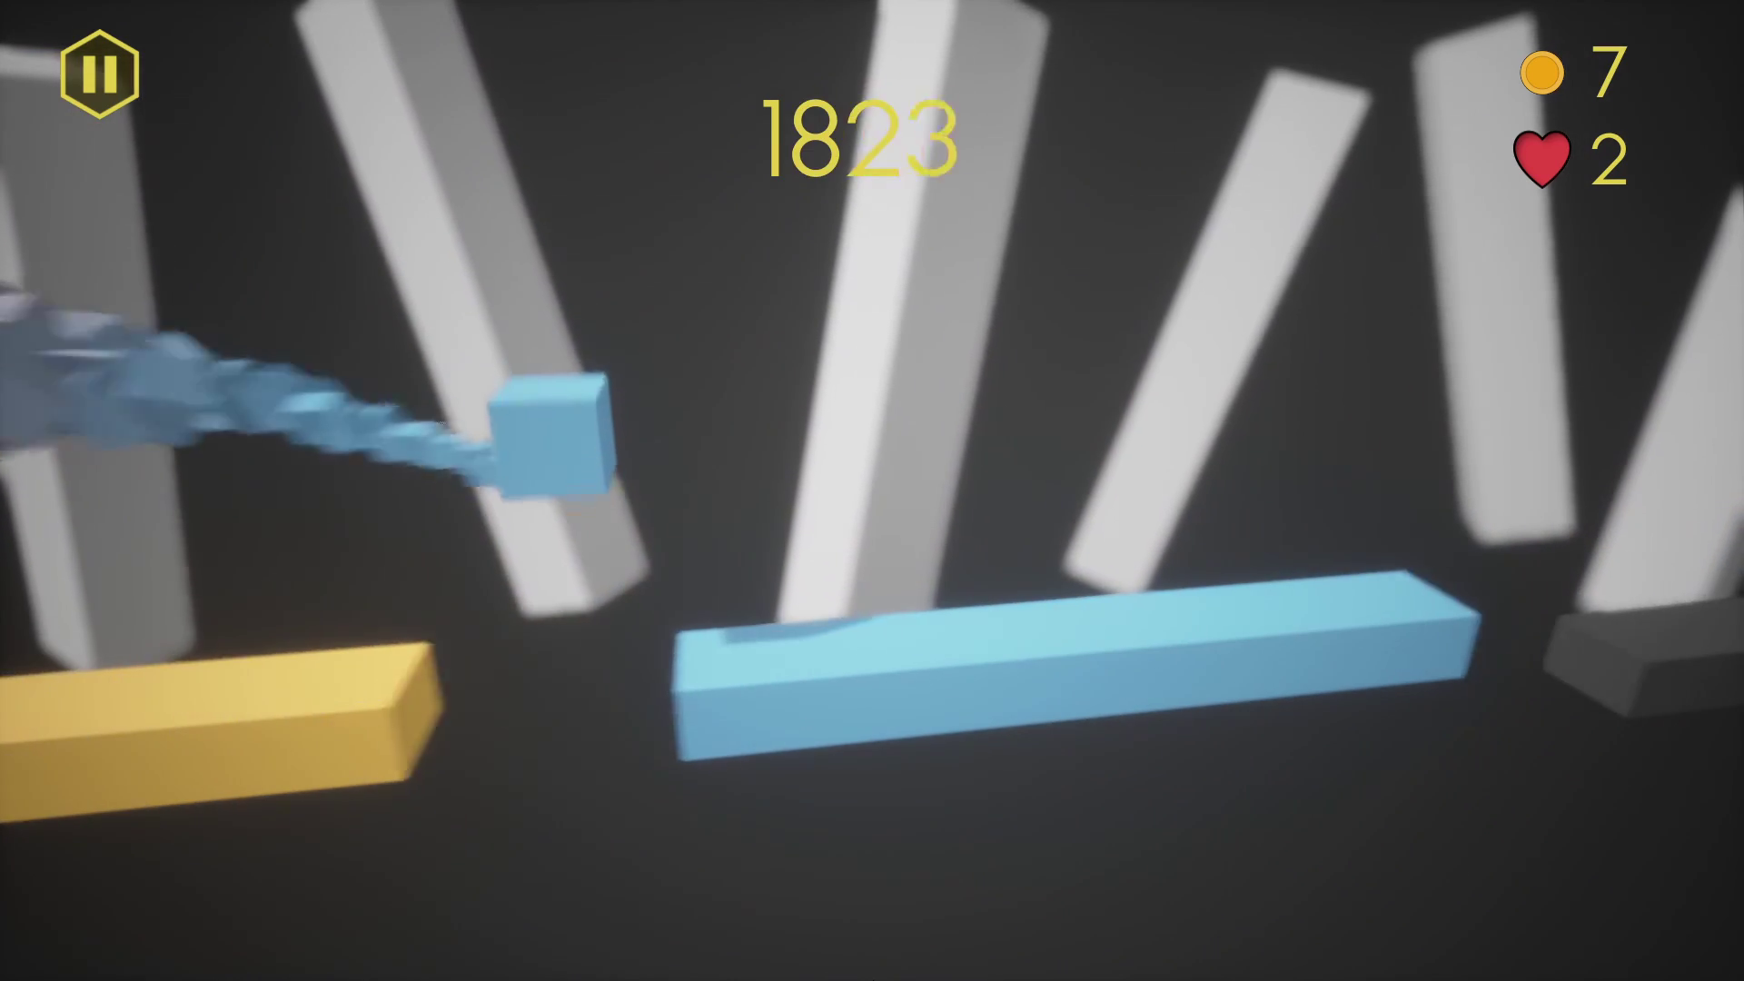
{"action": "key", "text": "space"}
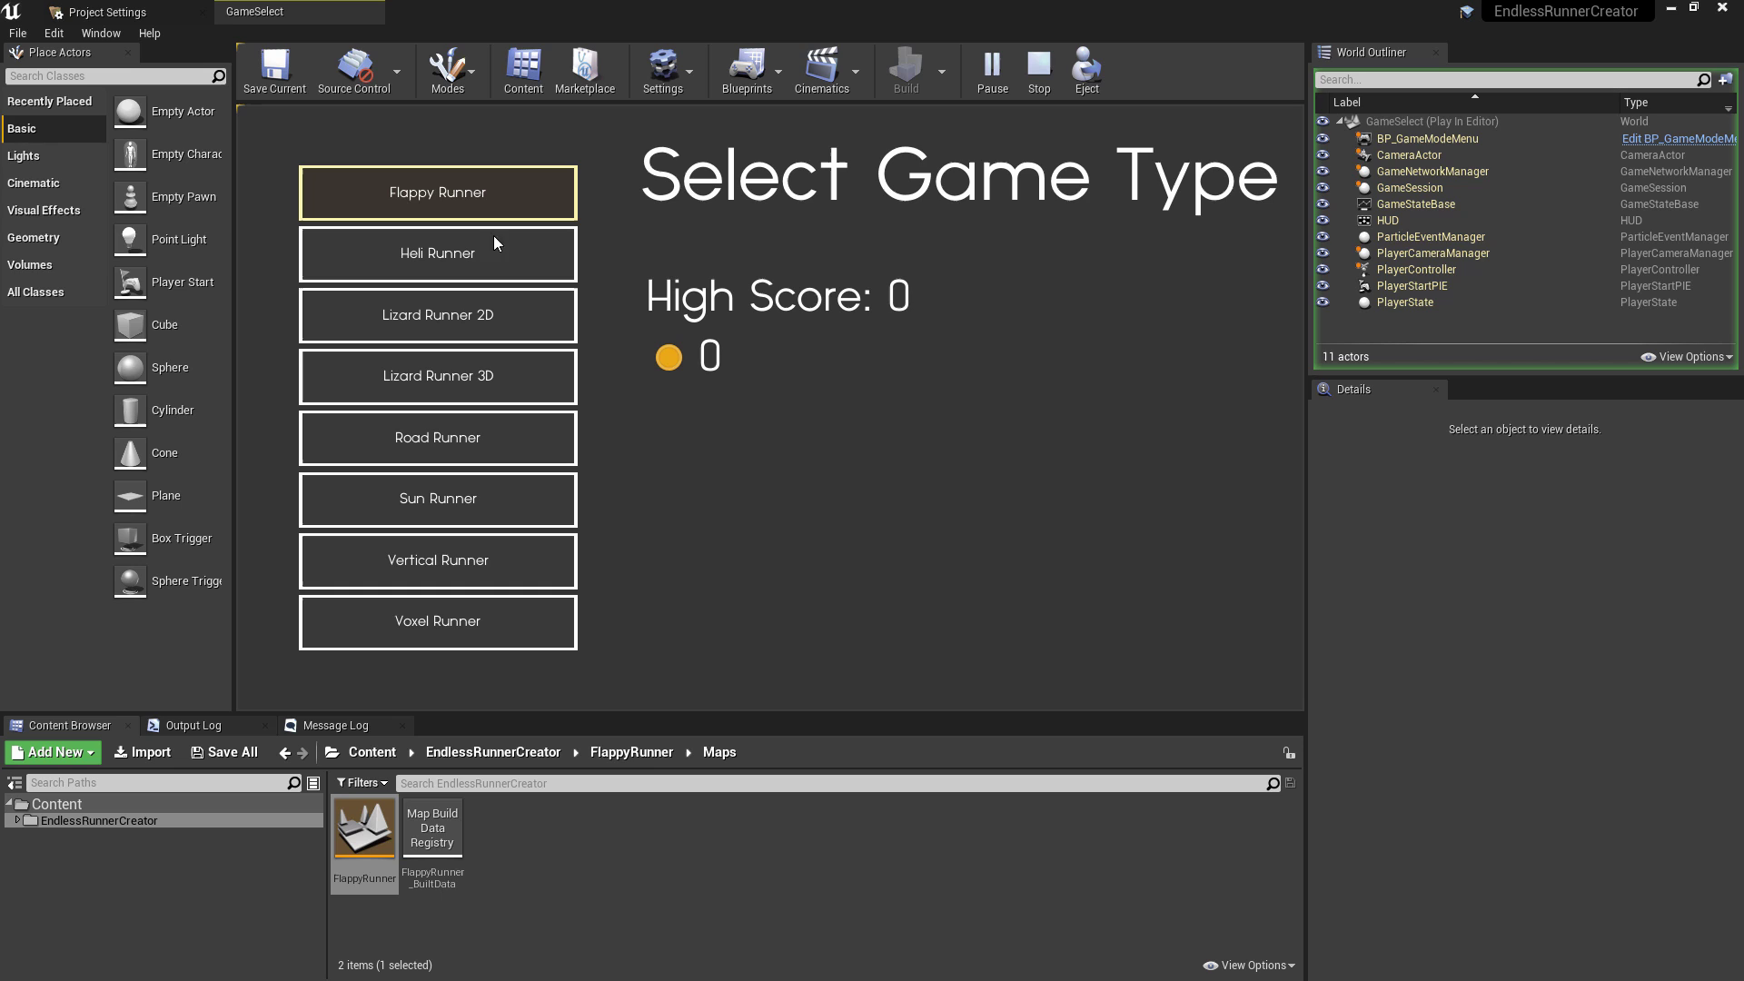
Play-test Flappy Runner, flapping the cube through the obstacle gaps and collecting a coin, and end the play session
{"action": "key", "text": "Return"}
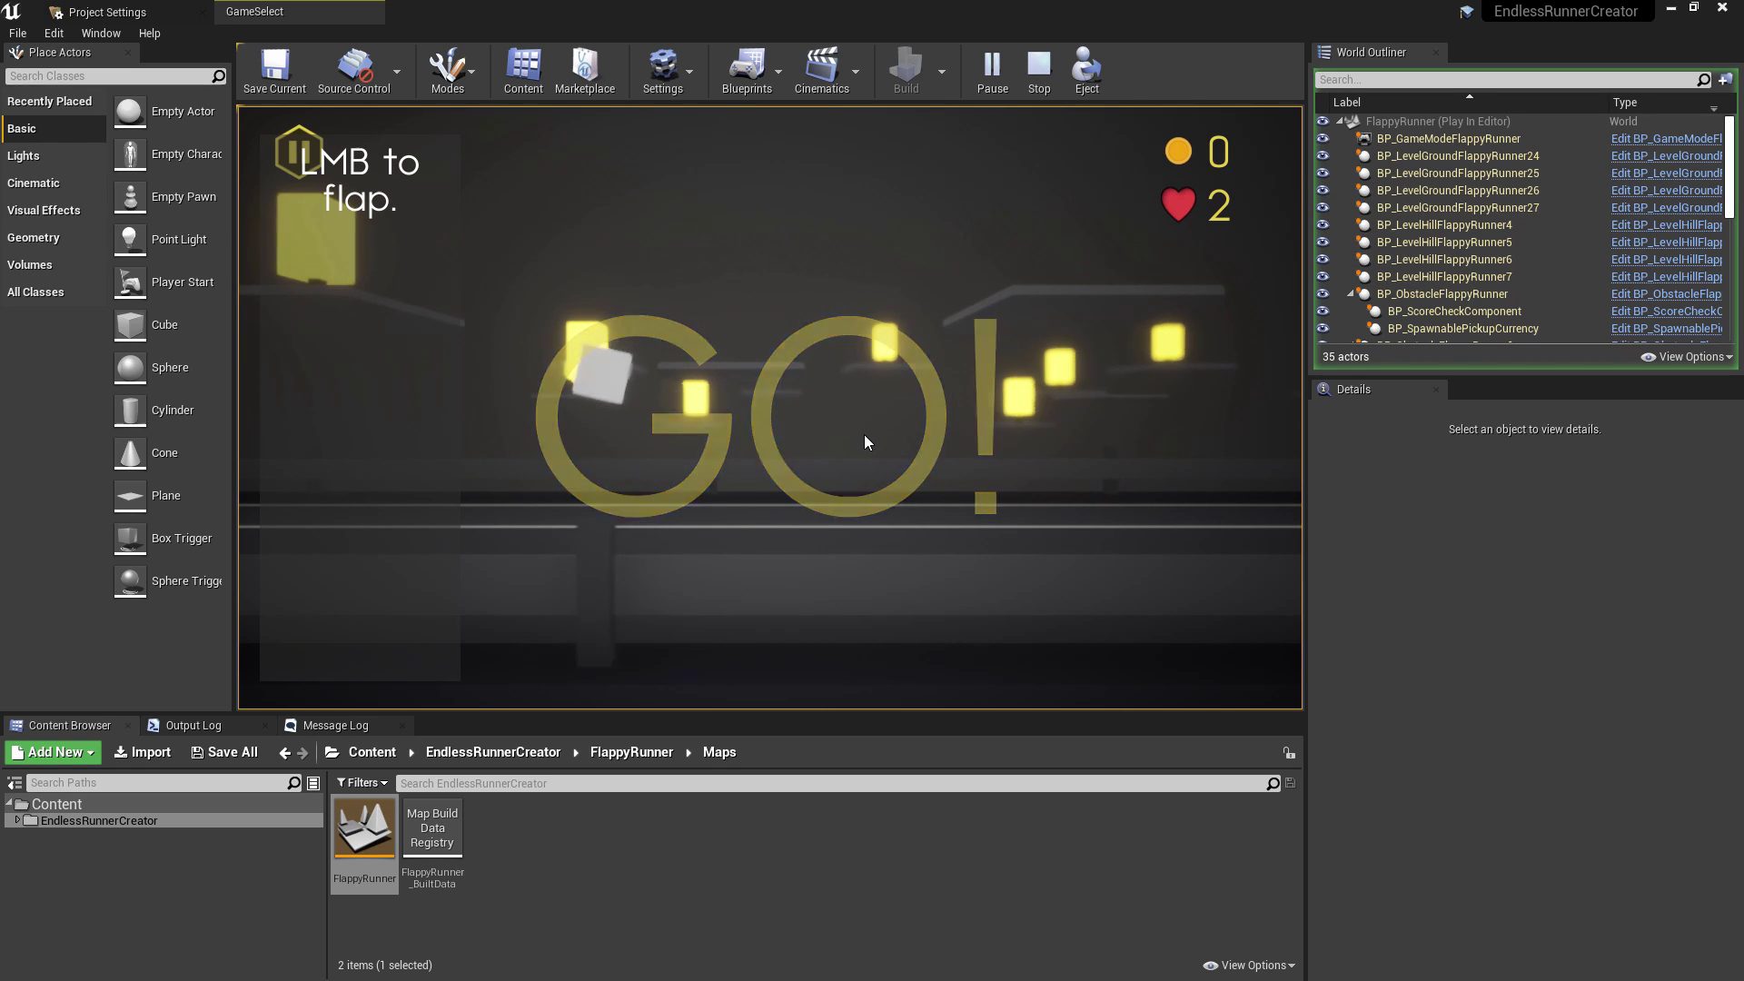
{"action": "left_click", "coordinate": [864, 435]}
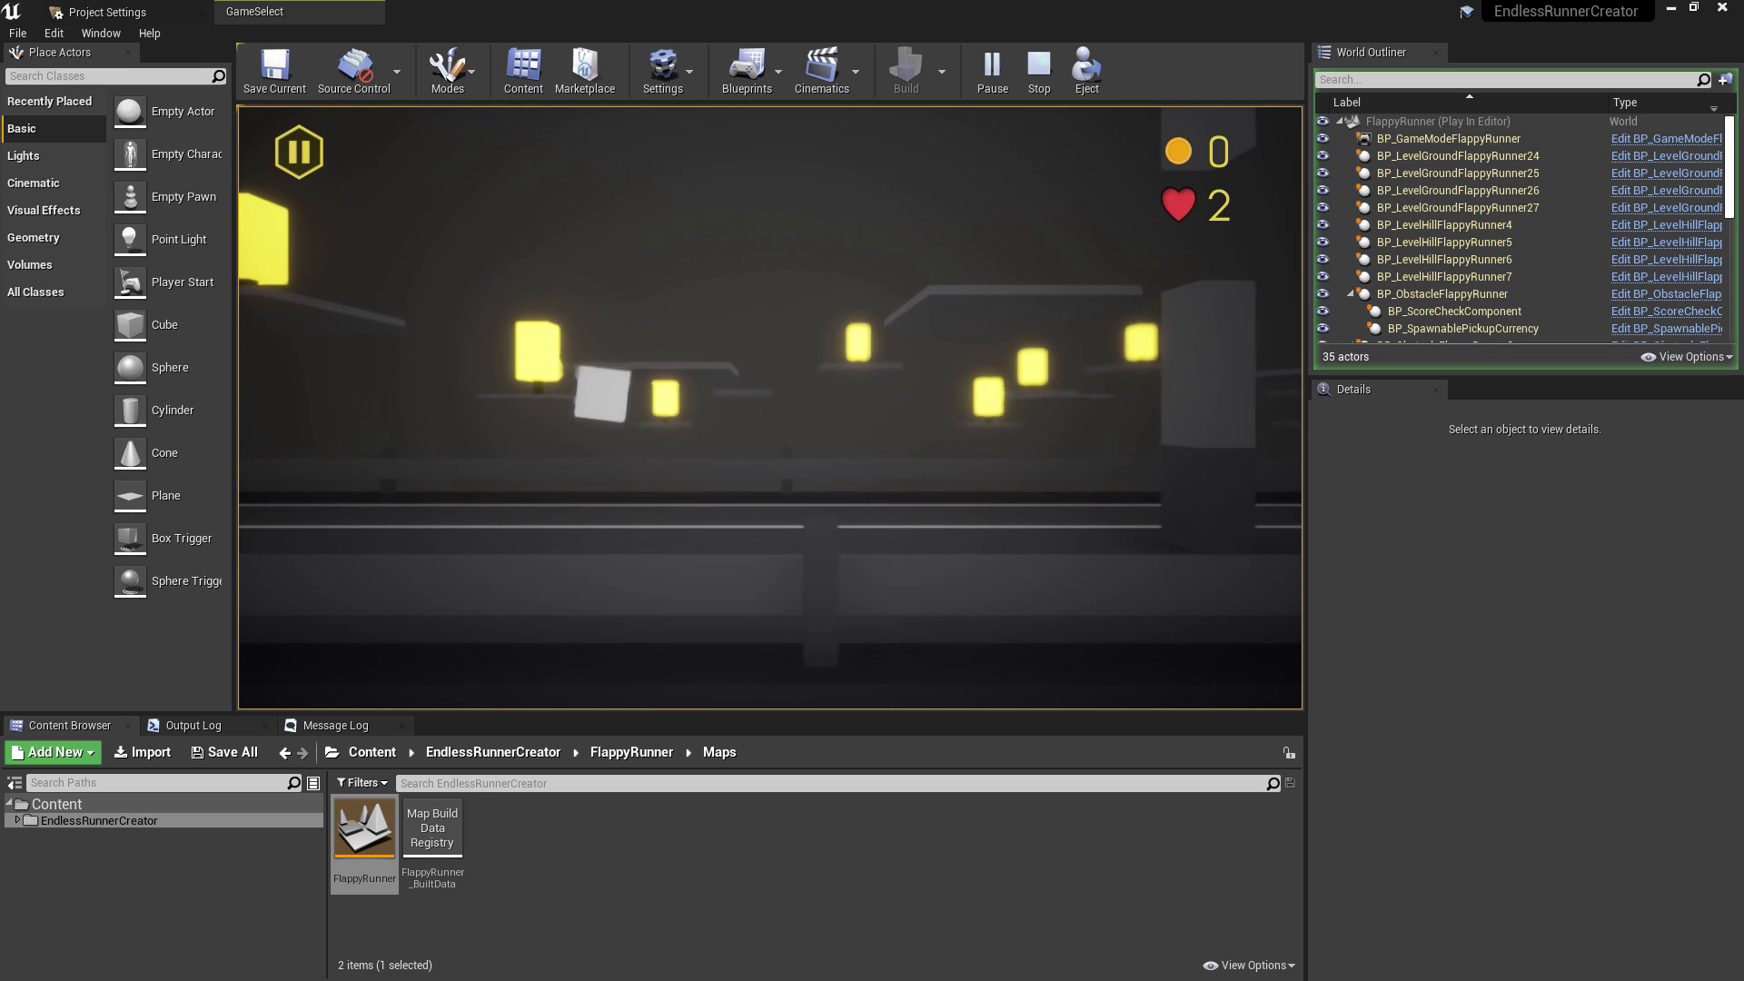
{"action": "left_click", "coordinate": [864, 439]}
{"action": "left_click", "coordinate": [864, 440]}
{"action": "left_click", "coordinate": [864, 439]}
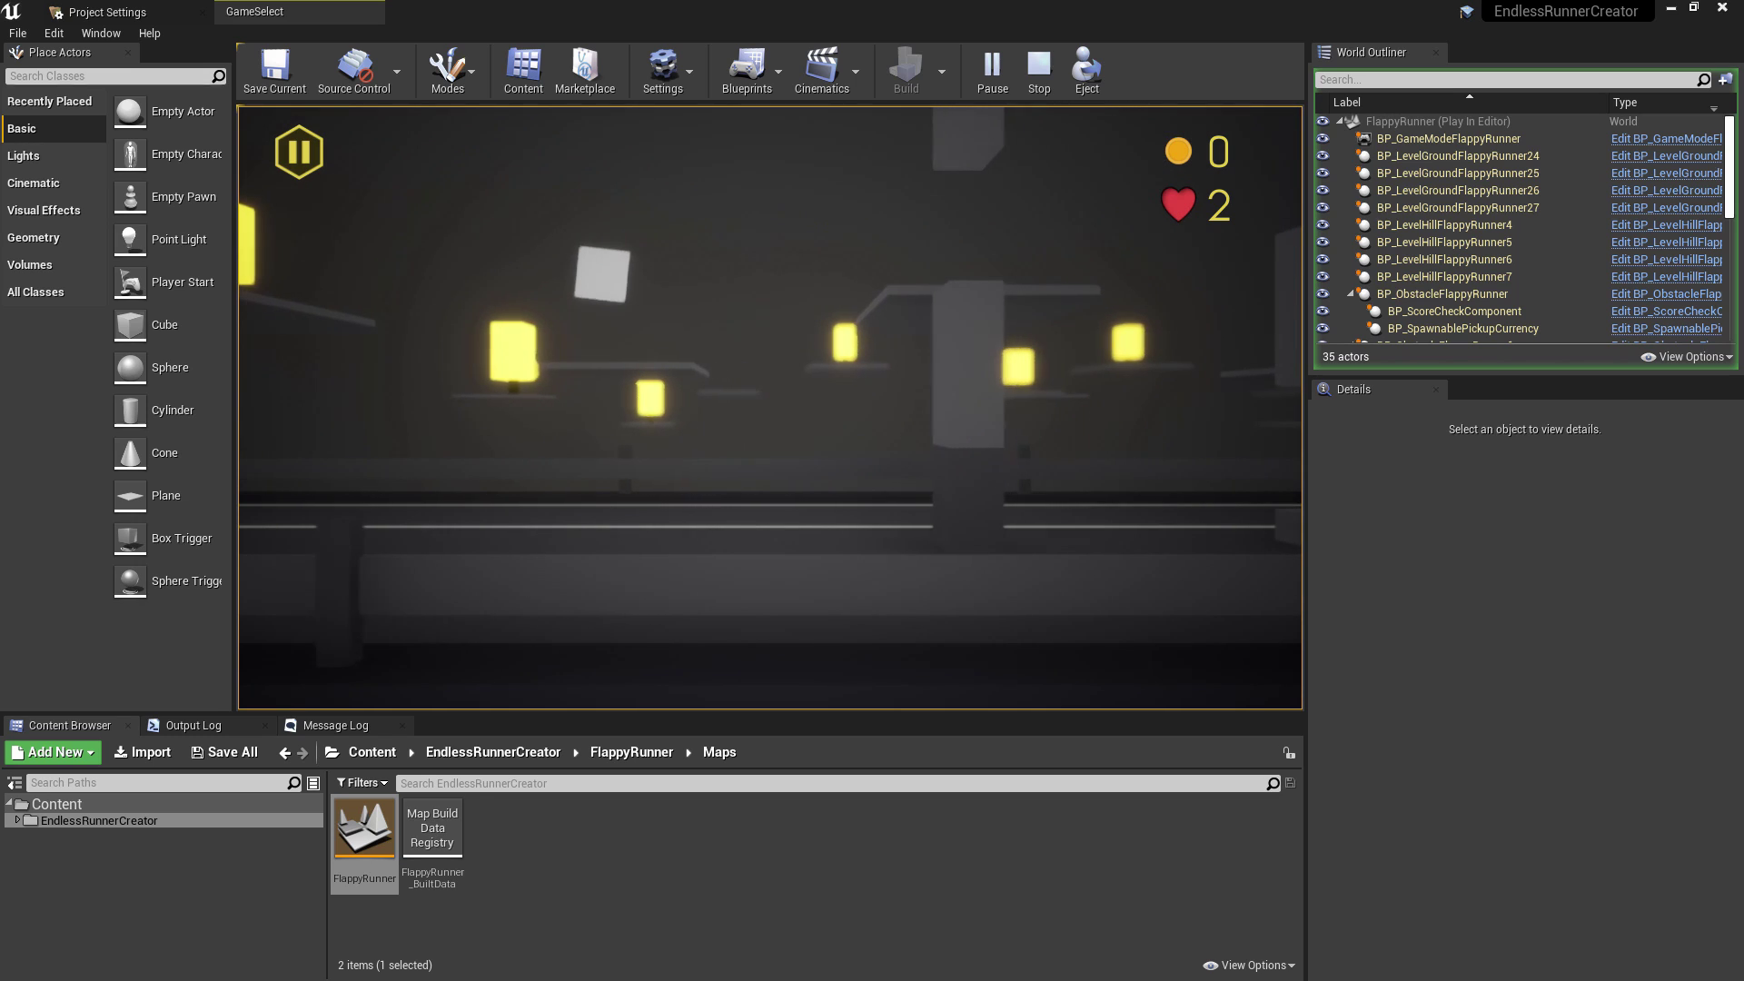
{"action": "left_click", "coordinate": [863, 440]}
{"action": "left_click", "coordinate": [864, 440]}
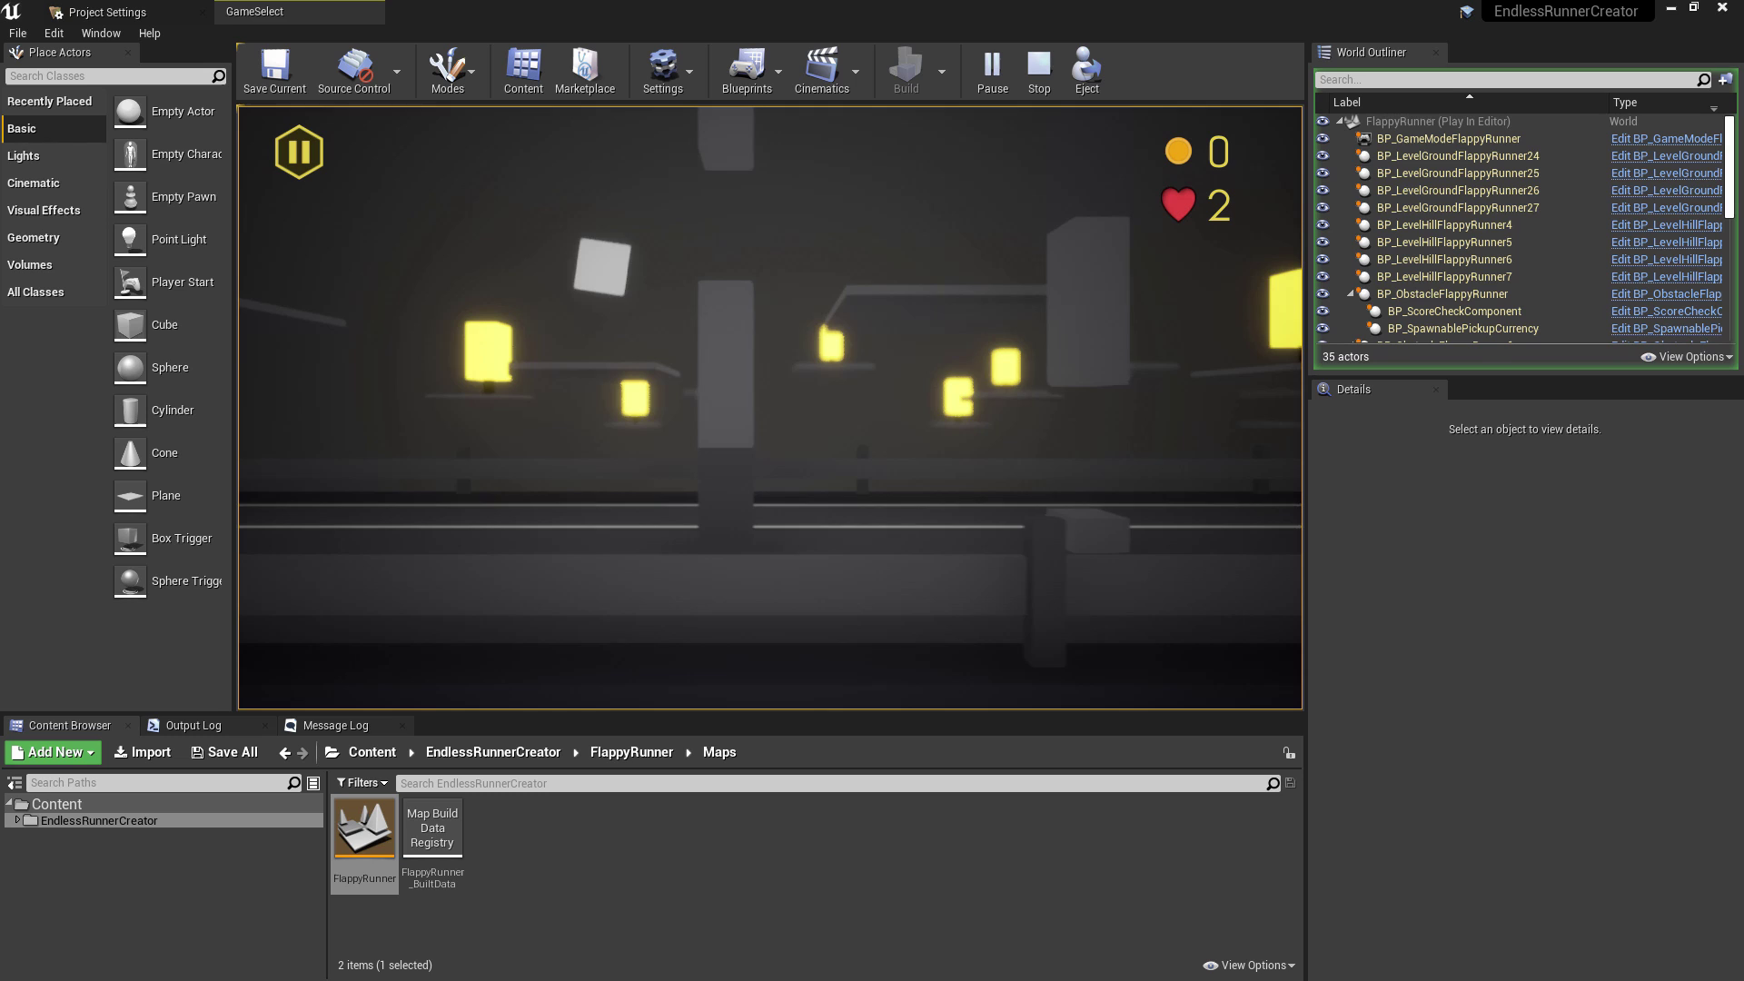
{"action": "left_click", "coordinate": [864, 440]}
{"action": "left_click", "coordinate": [864, 440]}
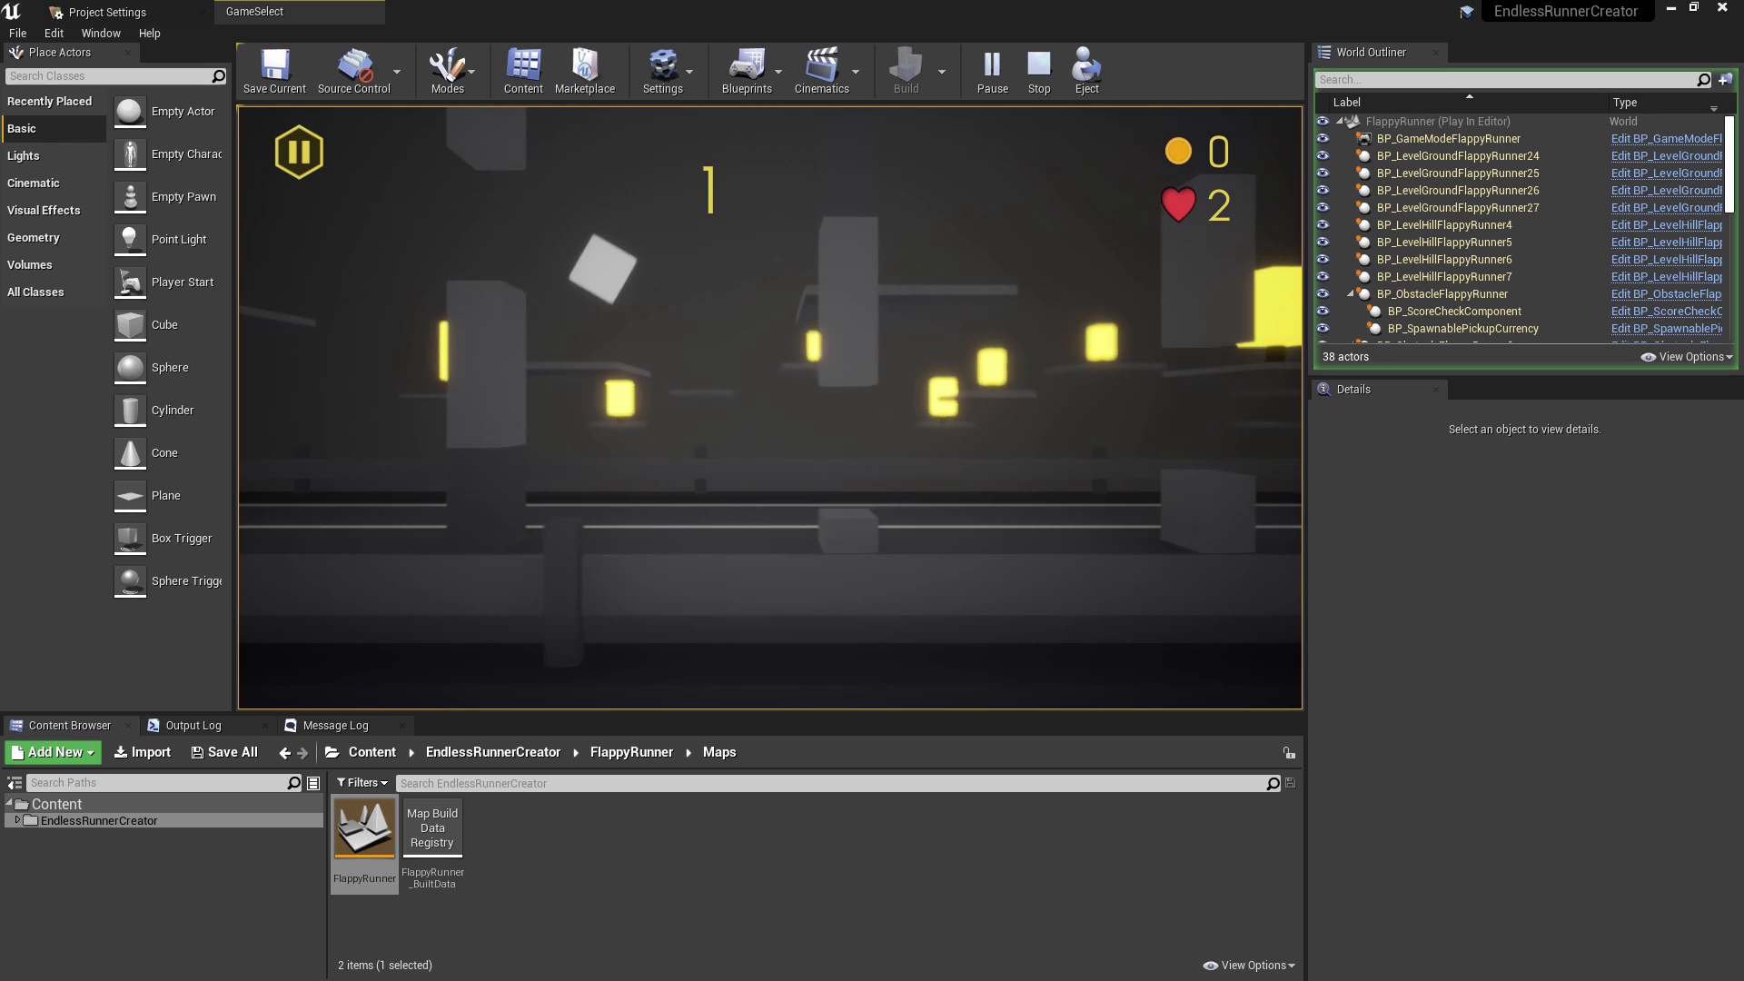
{"action": "left_click", "coordinate": [863, 439]}
{"action": "left_click", "coordinate": [864, 439]}
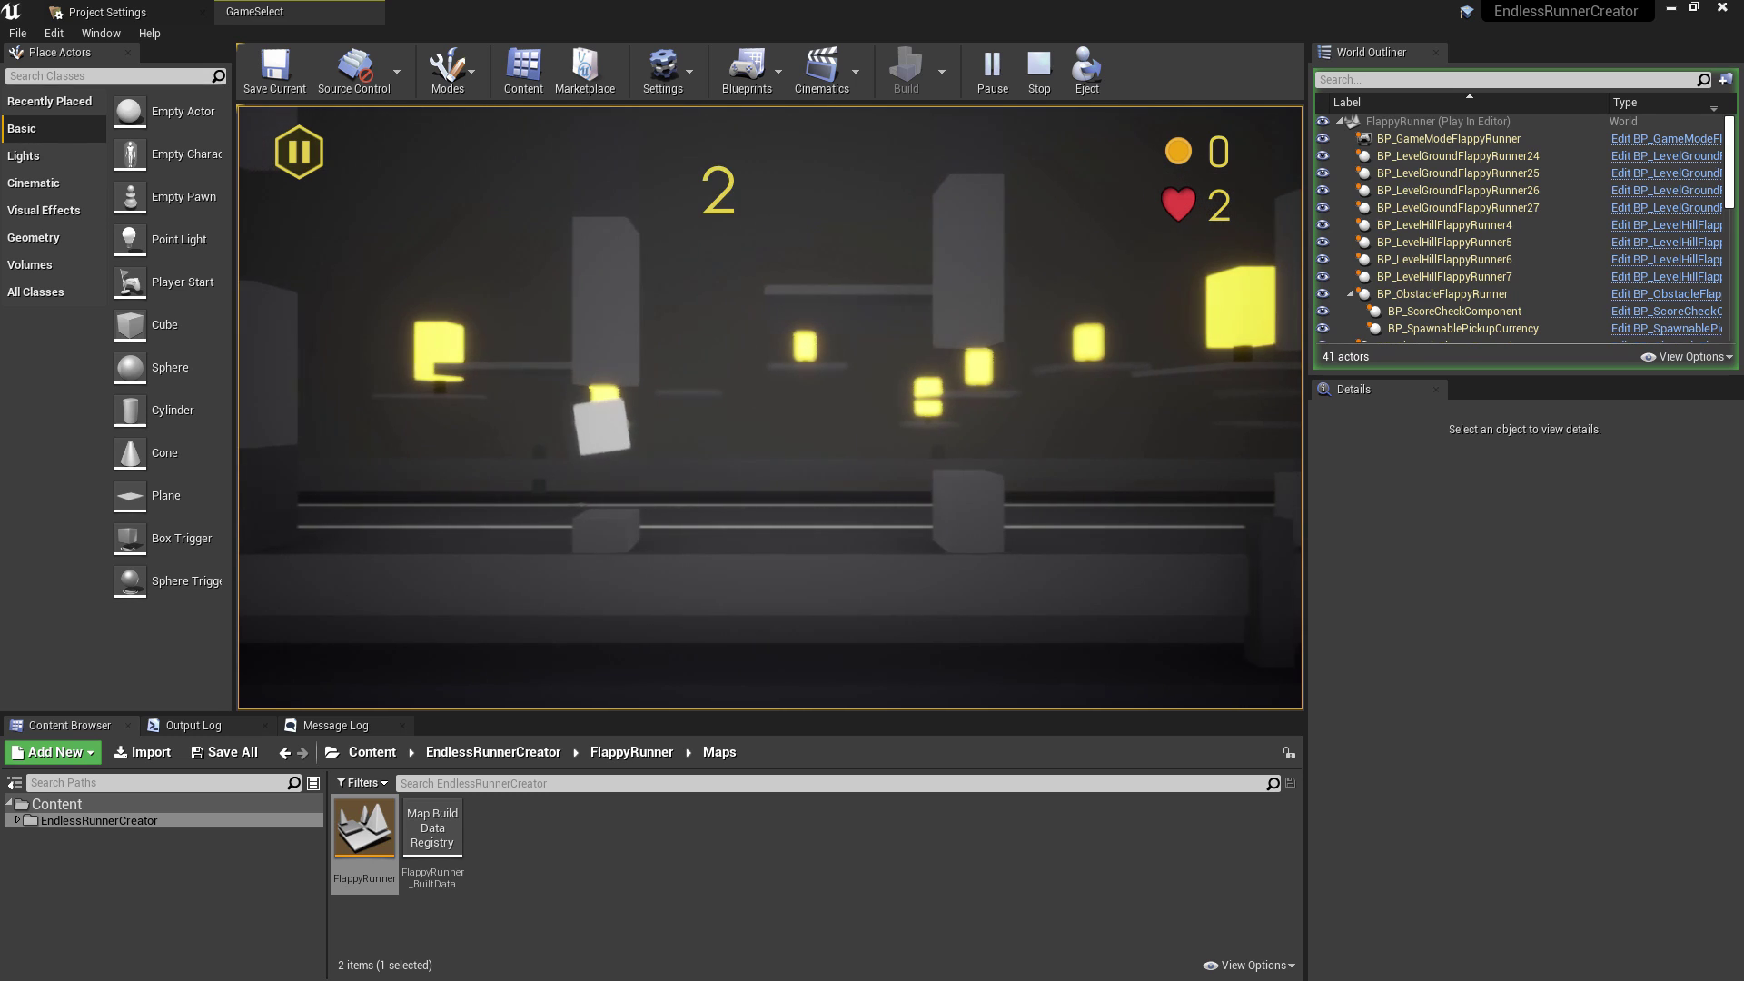
{"action": "key", "text": "space"}
{"action": "key", "text": "space"}
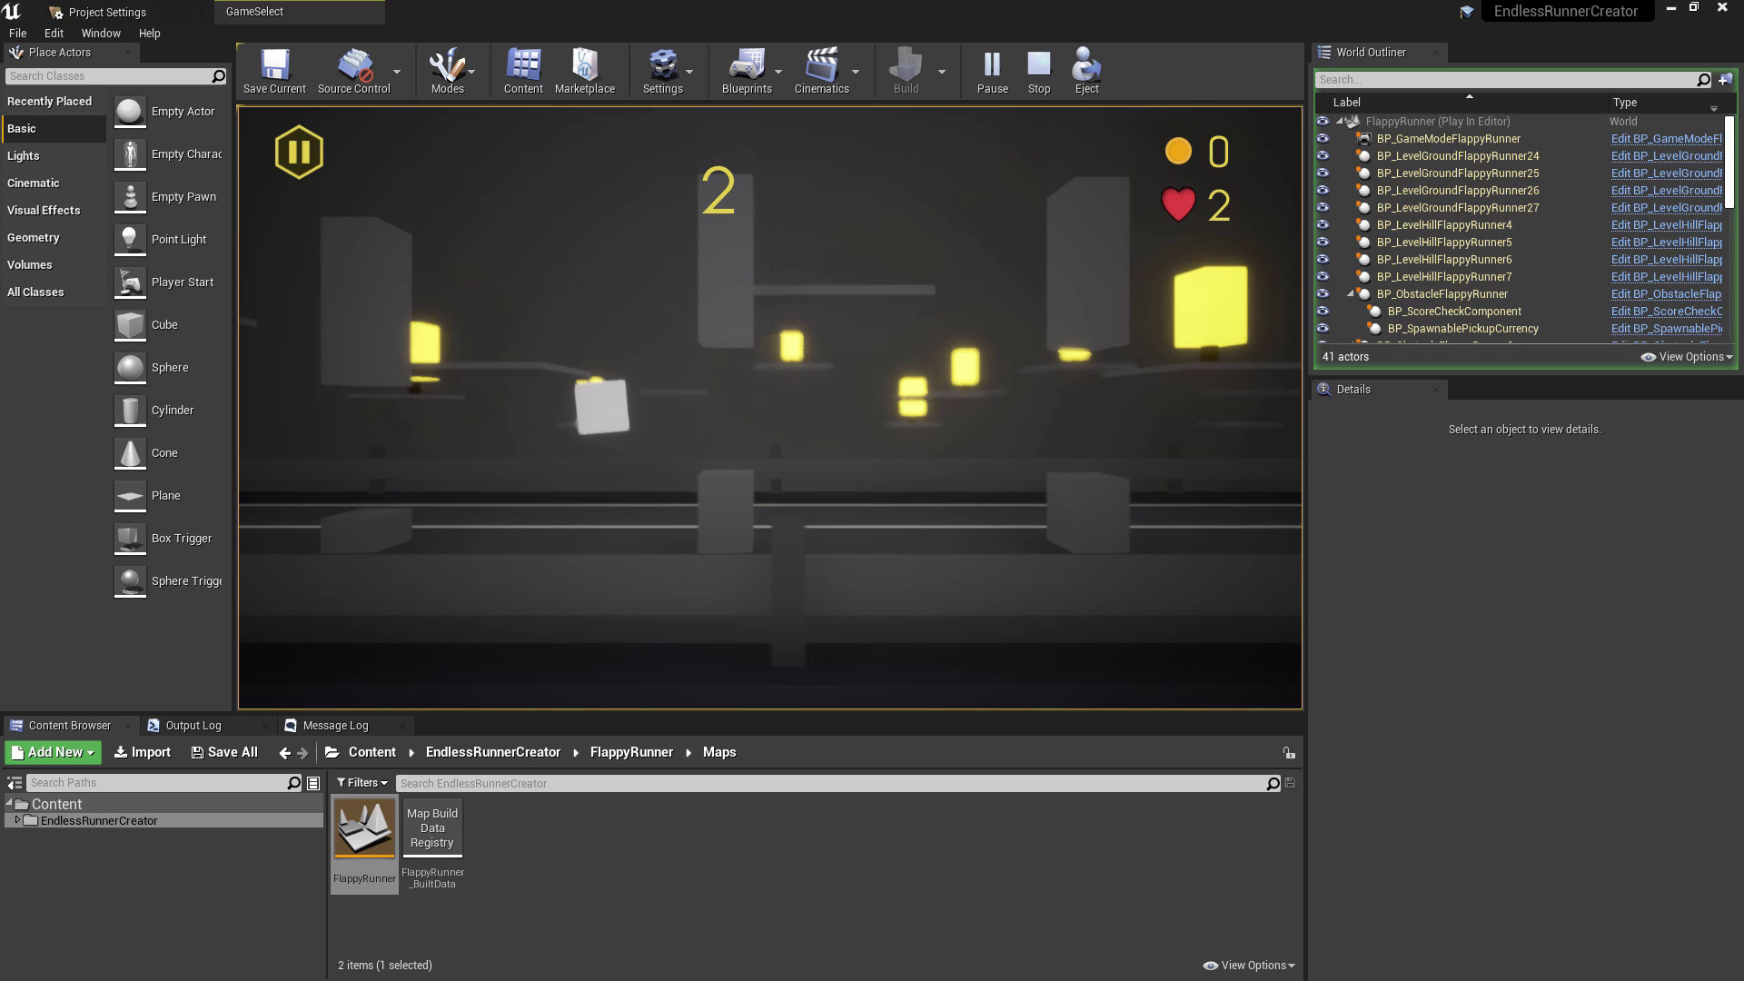
{"action": "left_click", "coordinate": [864, 440]}
{"action": "left_click", "coordinate": [864, 439]}
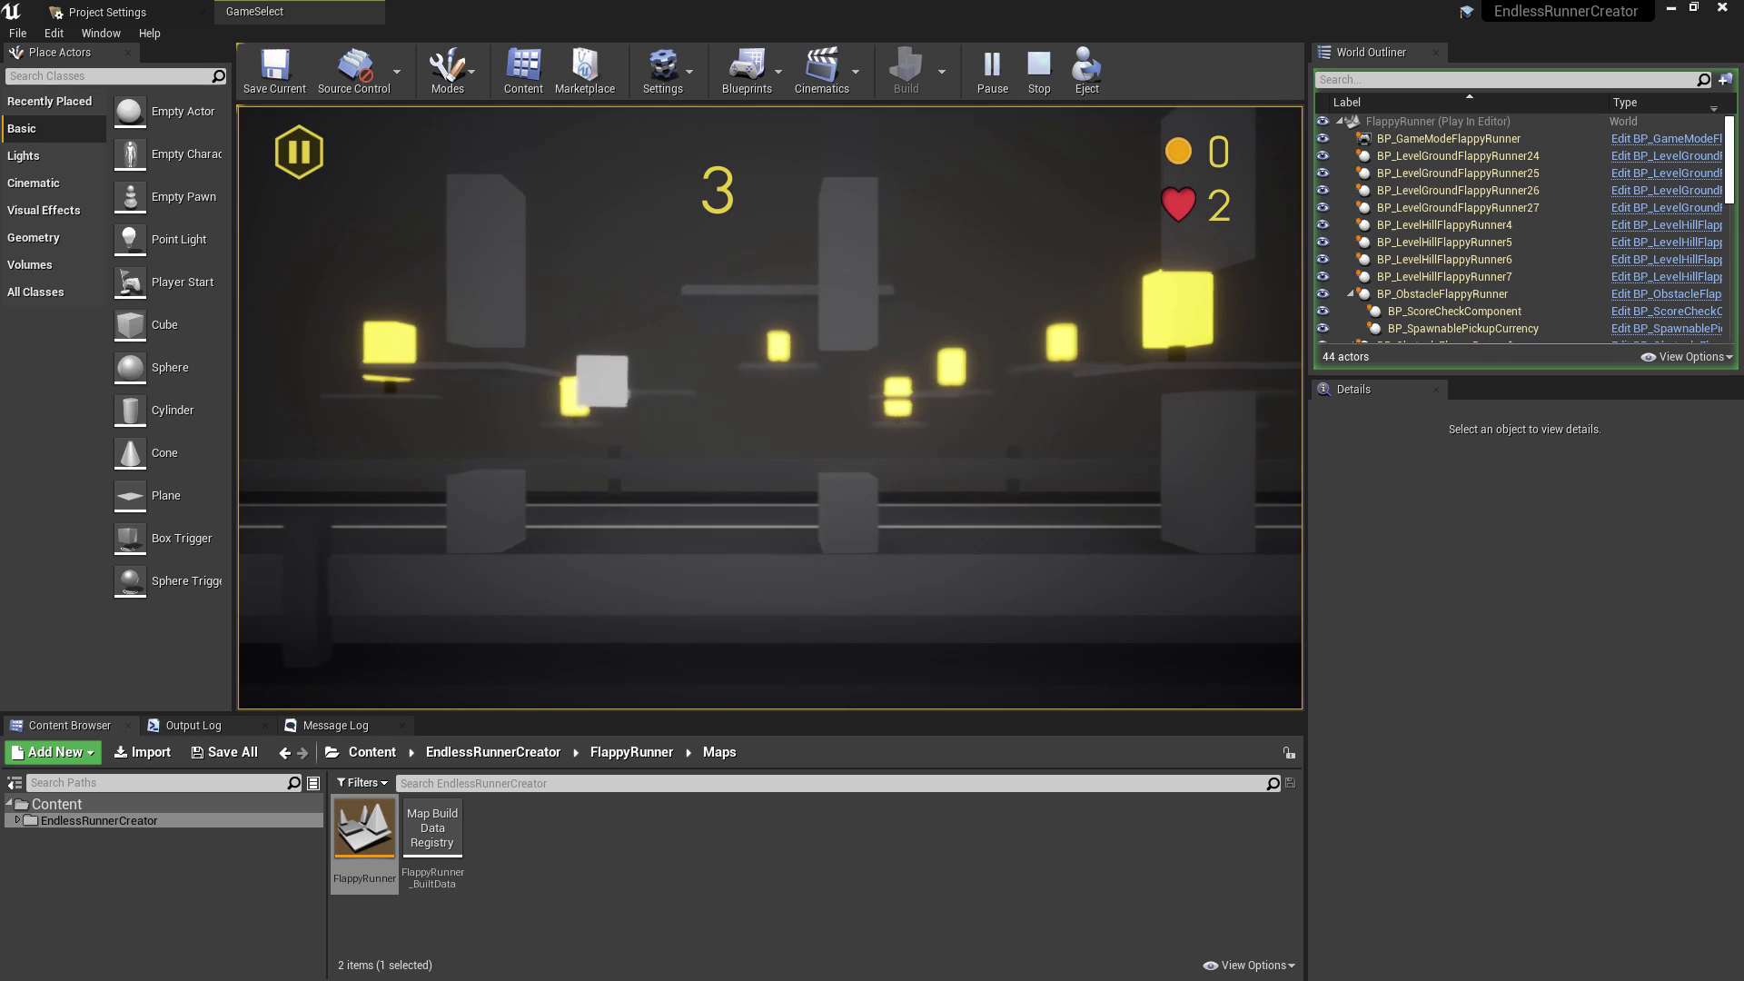
{"action": "key", "text": "space"}
{"action": "key", "text": "space"}
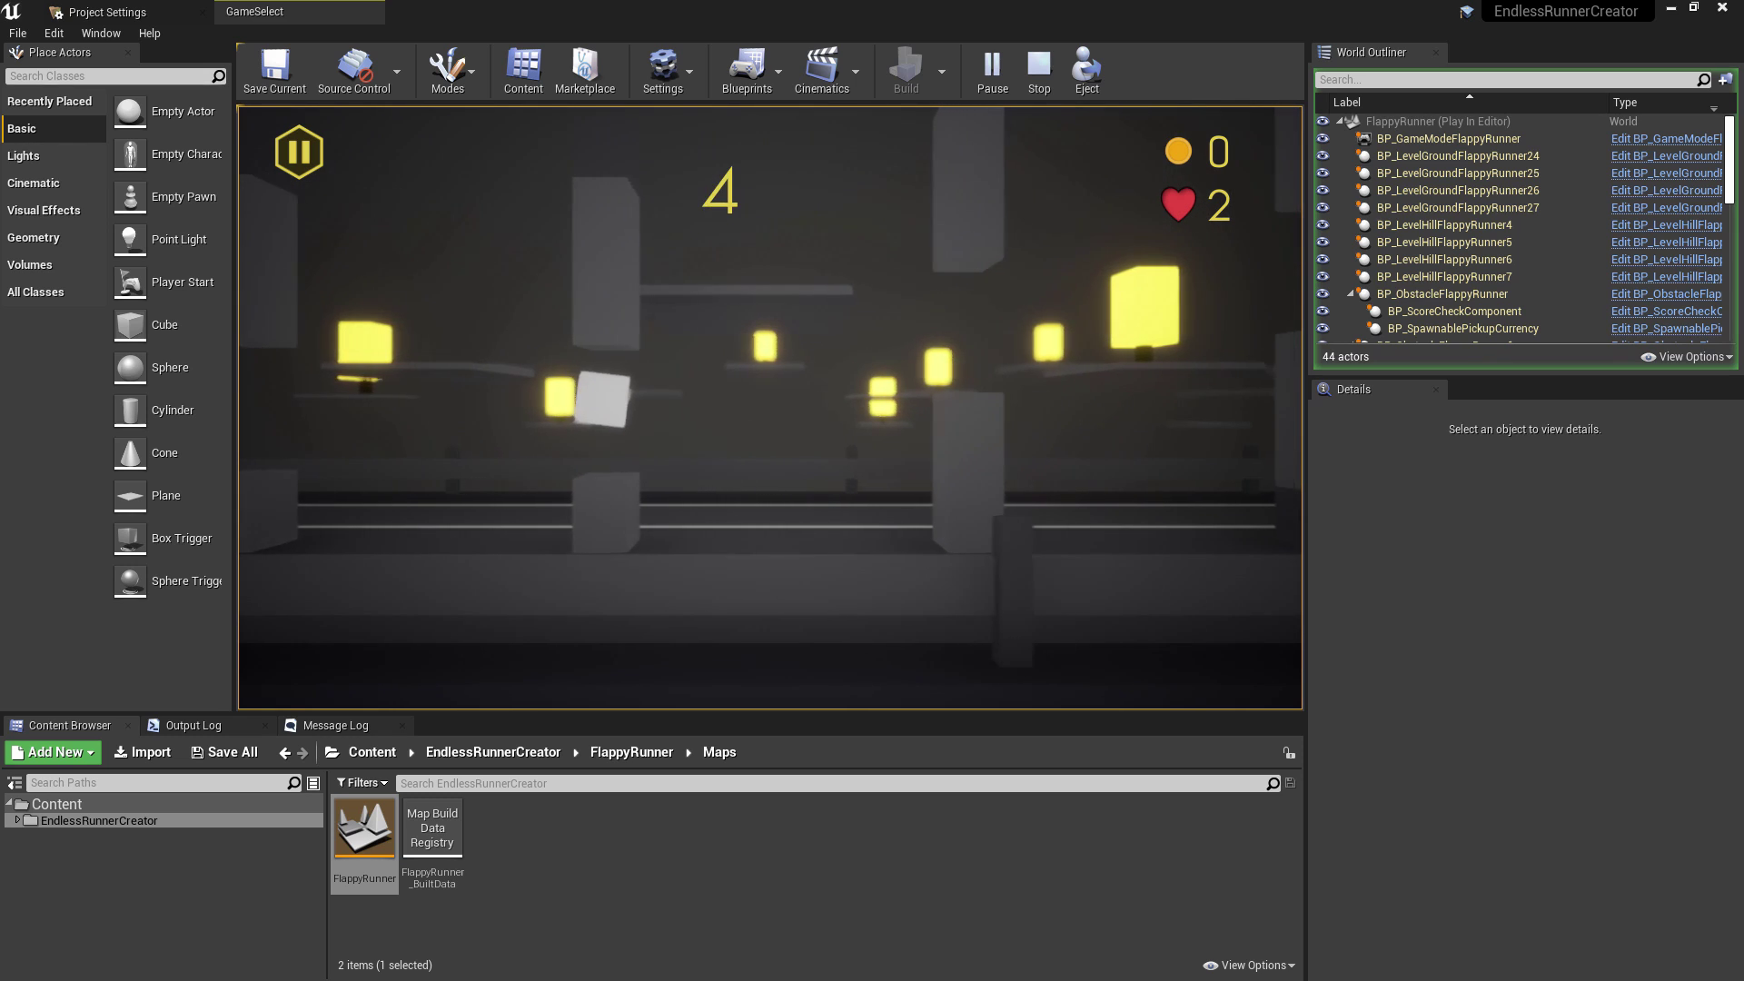
{"action": "left_click", "coordinate": [864, 439]}
{"action": "left_click", "coordinate": [864, 439]}
{"action": "left_click", "coordinate": [864, 440]}
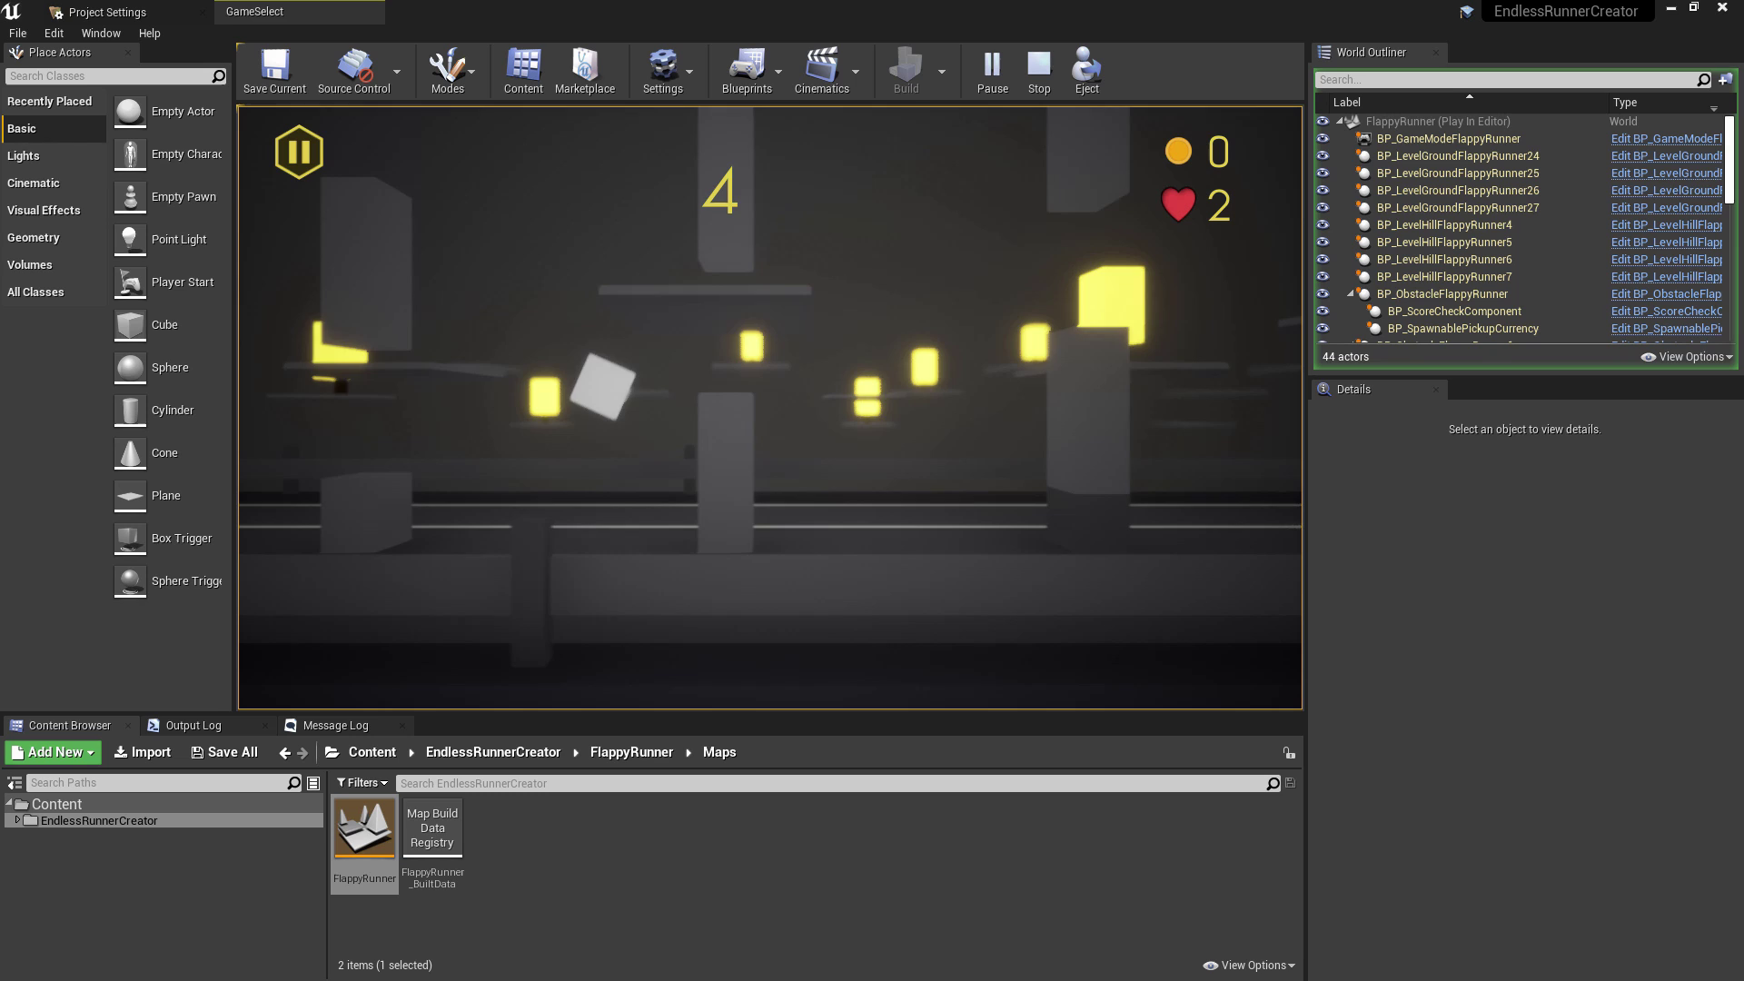
{"action": "left_click", "coordinate": [863, 436]}
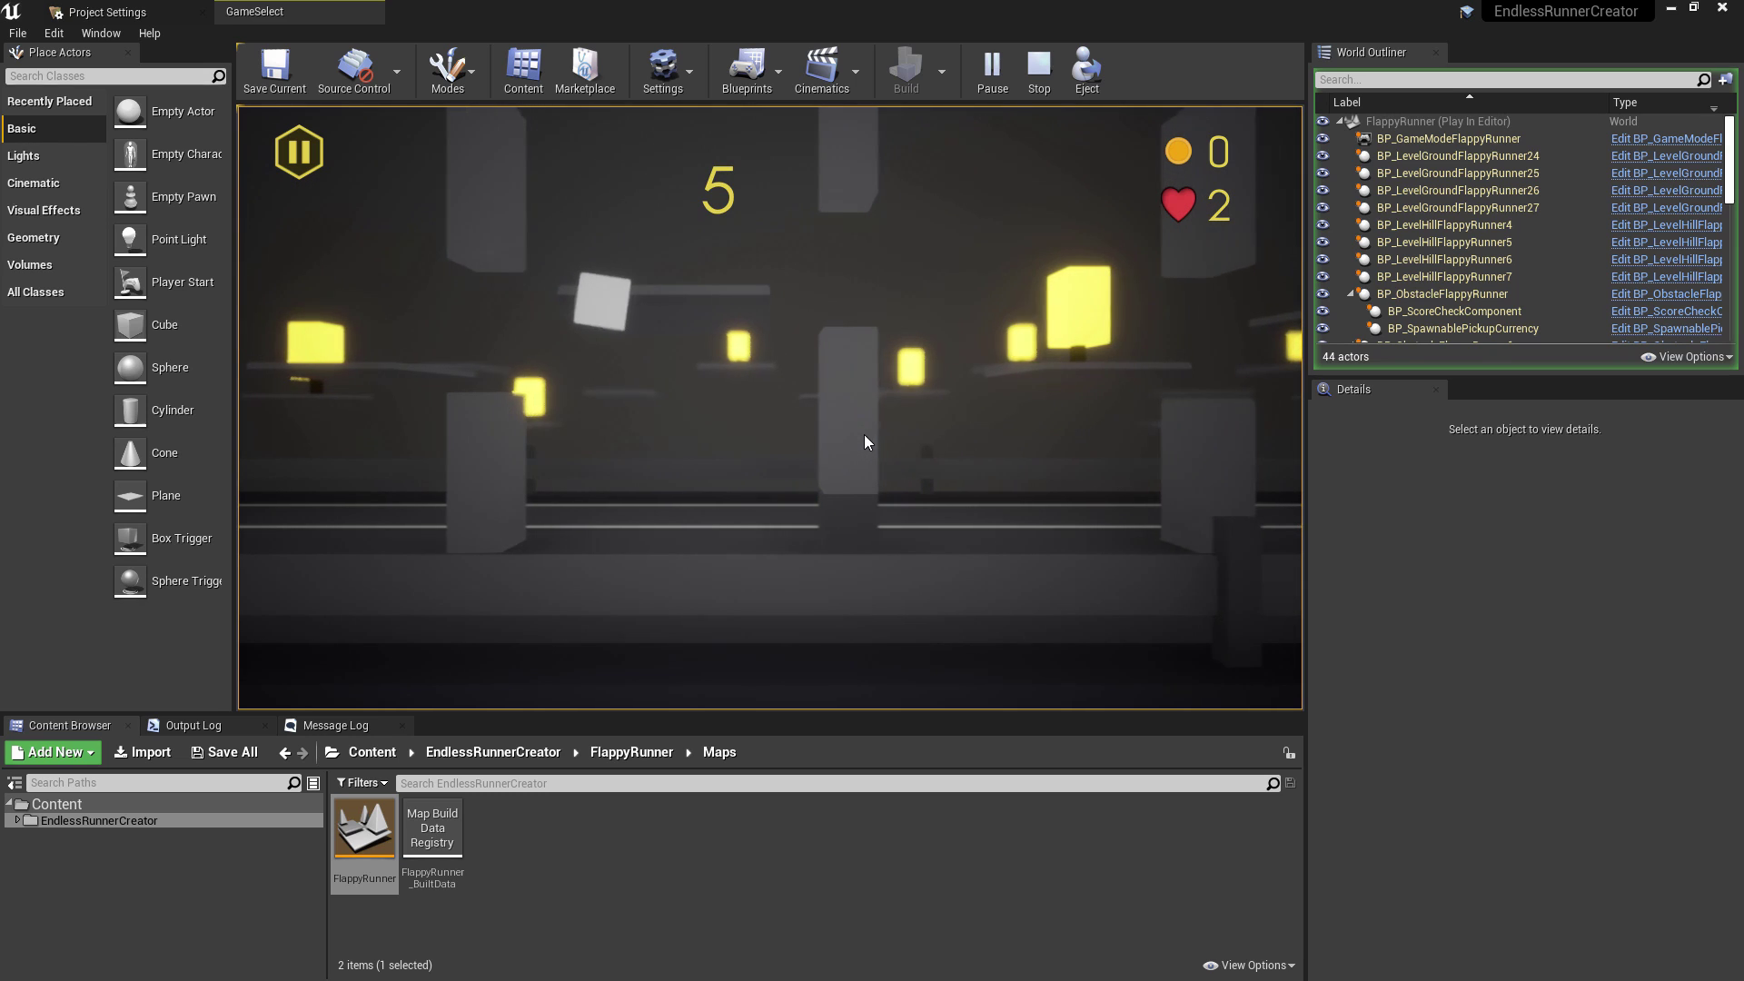
{"action": "left_click", "coordinate": [864, 434]}
{"action": "left_click", "coordinate": [864, 434]}
{"action": "left_click", "coordinate": [863, 434]}
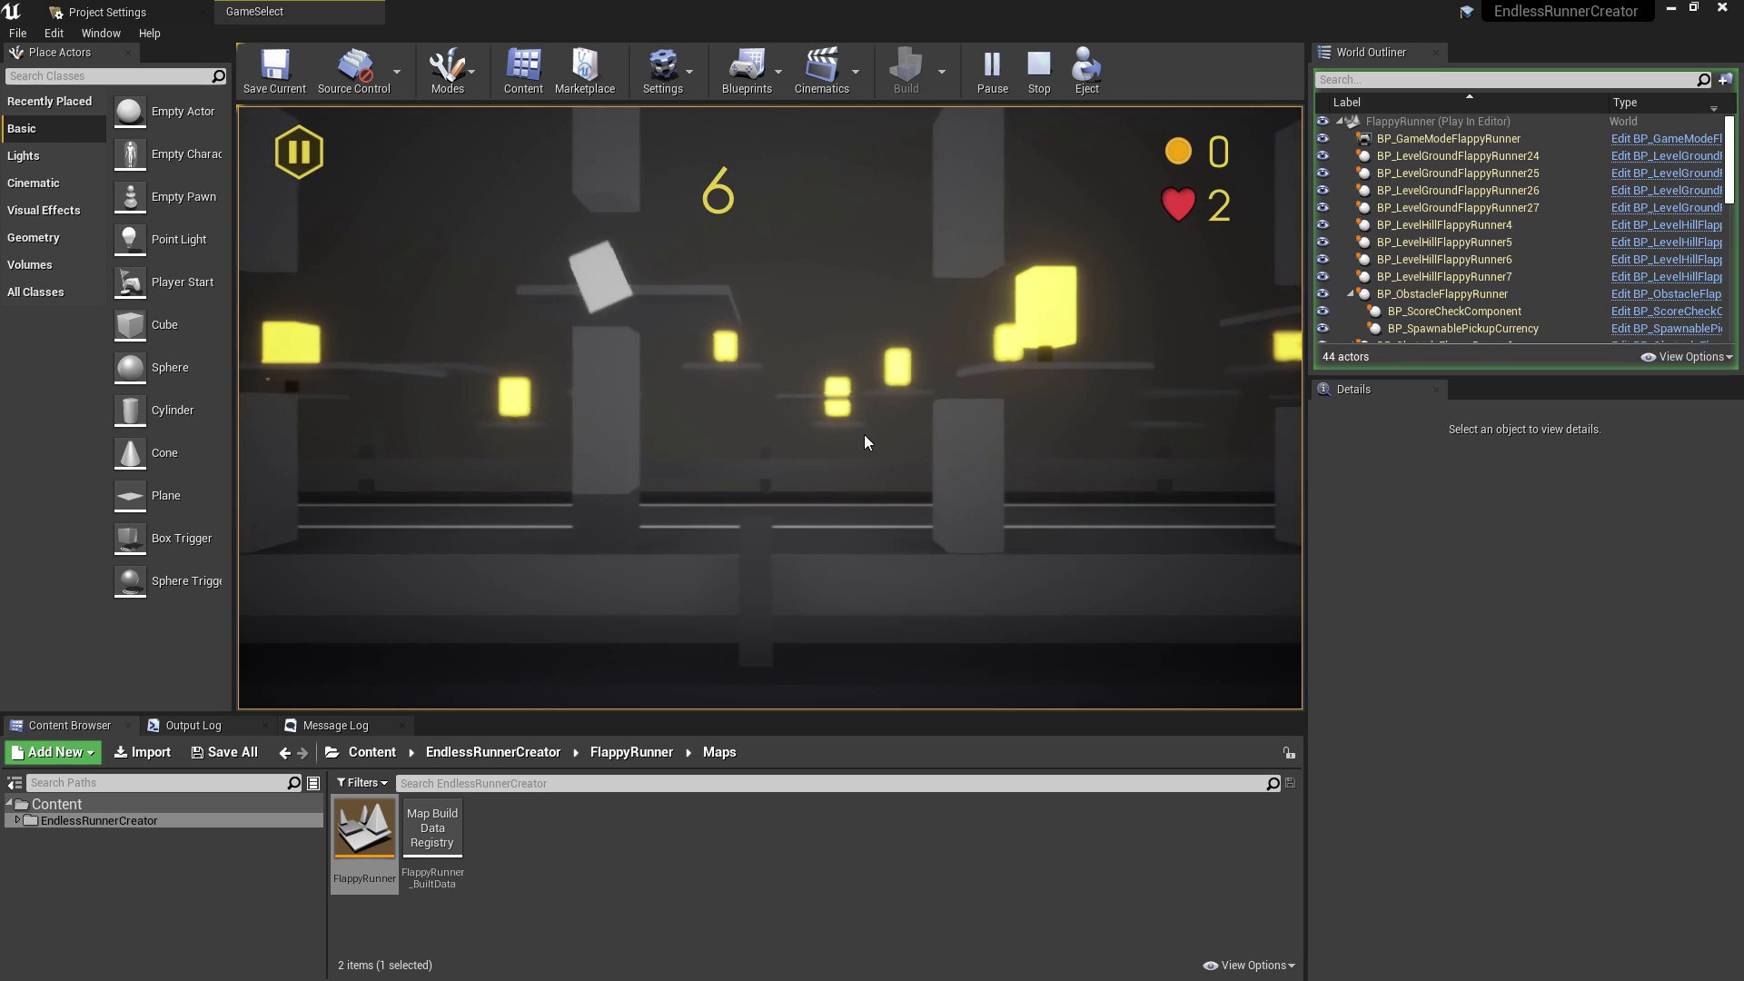
{"action": "left_click", "coordinate": [864, 435]}
{"action": "left_click", "coordinate": [863, 435]}
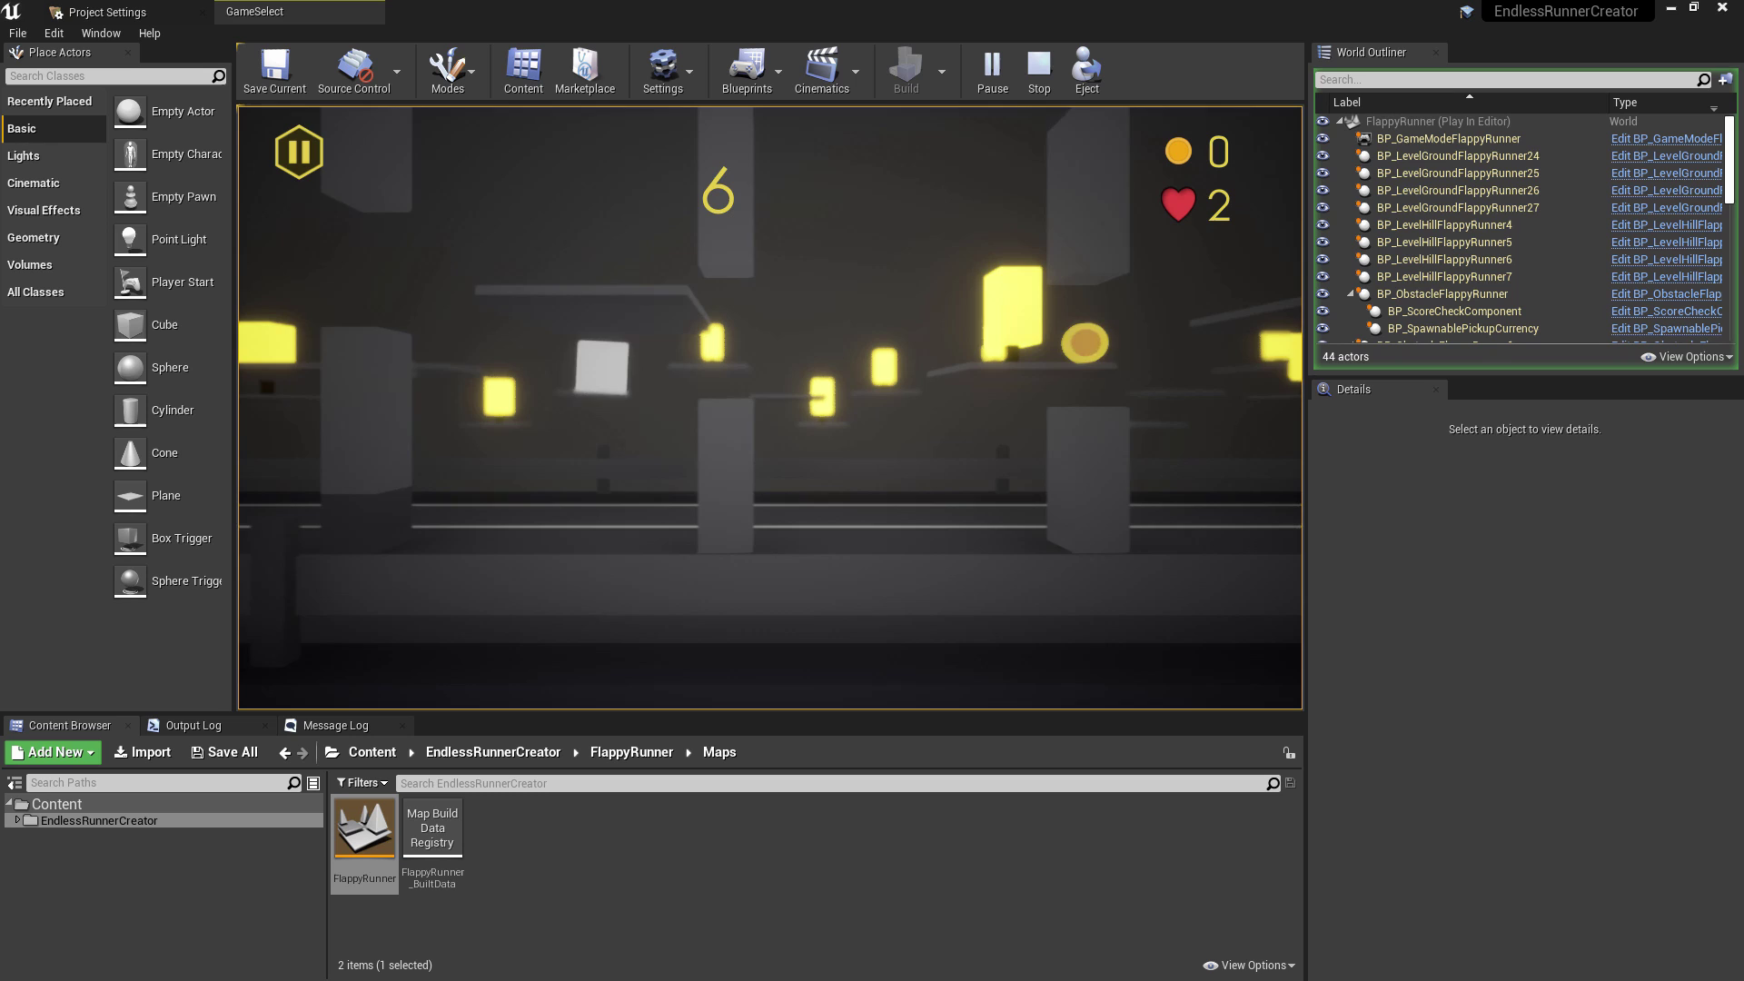
{"action": "left_click", "coordinate": [864, 440]}
{"action": "left_click", "coordinate": [864, 439]}
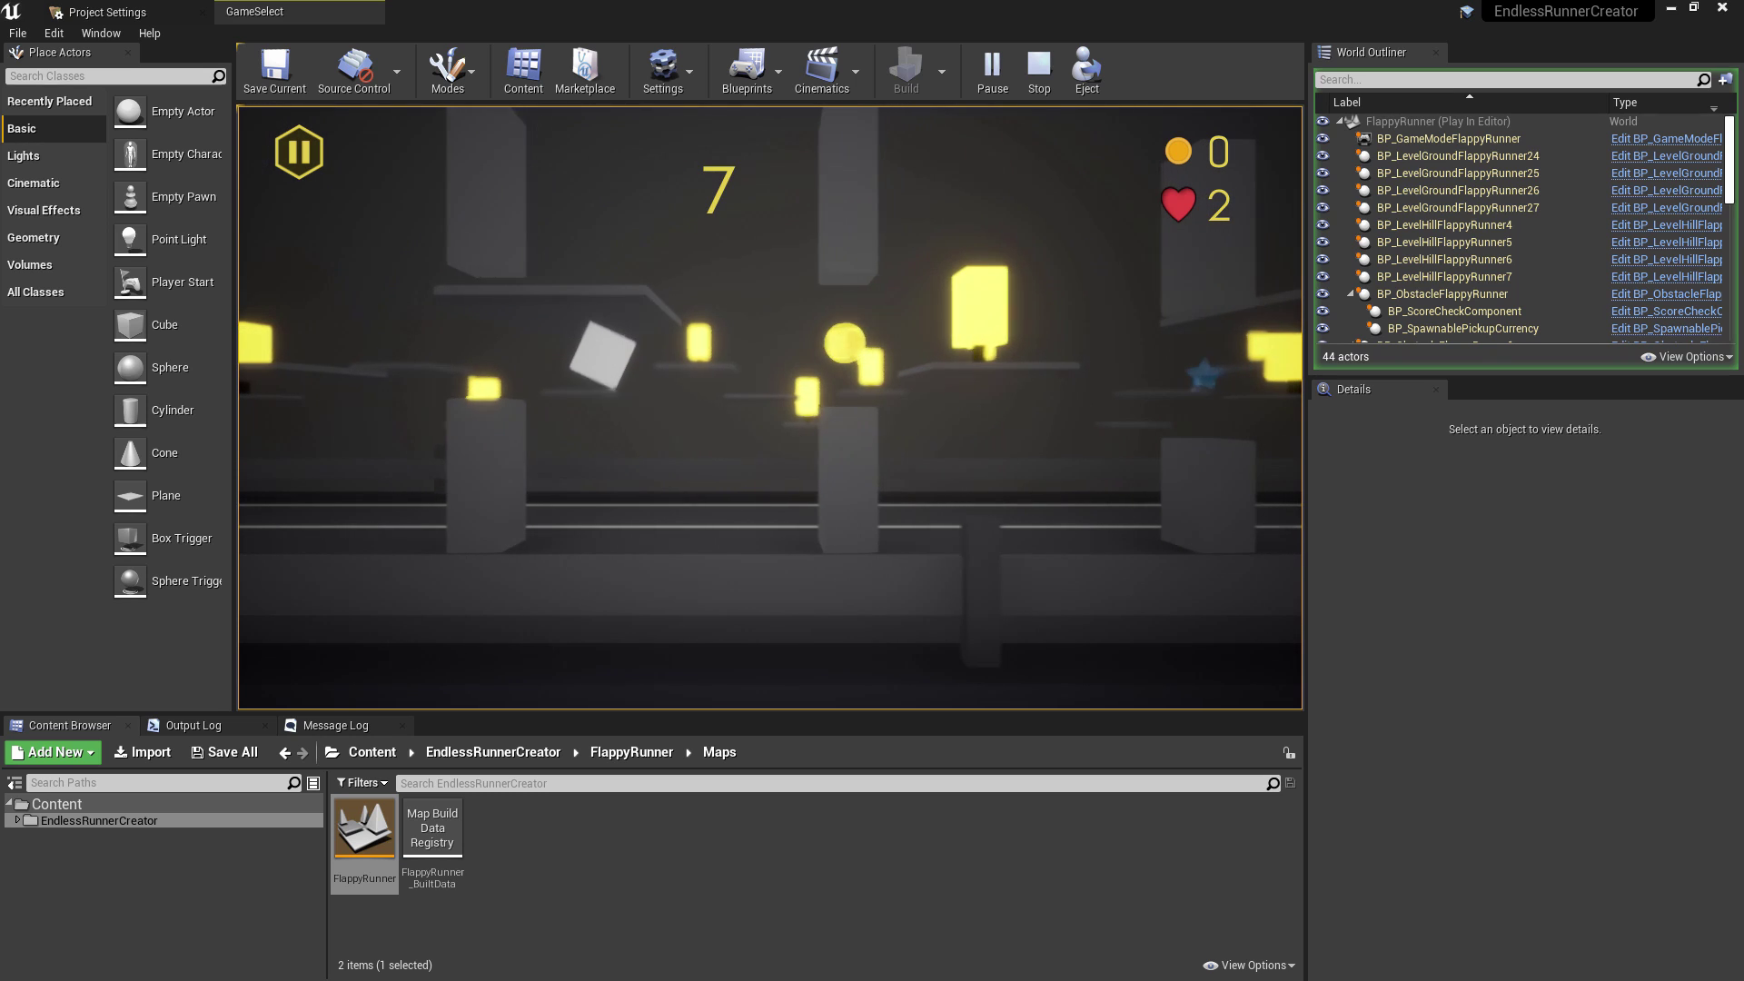
{"action": "left_click", "coordinate": [864, 434]}
{"action": "left_click", "coordinate": [864, 434]}
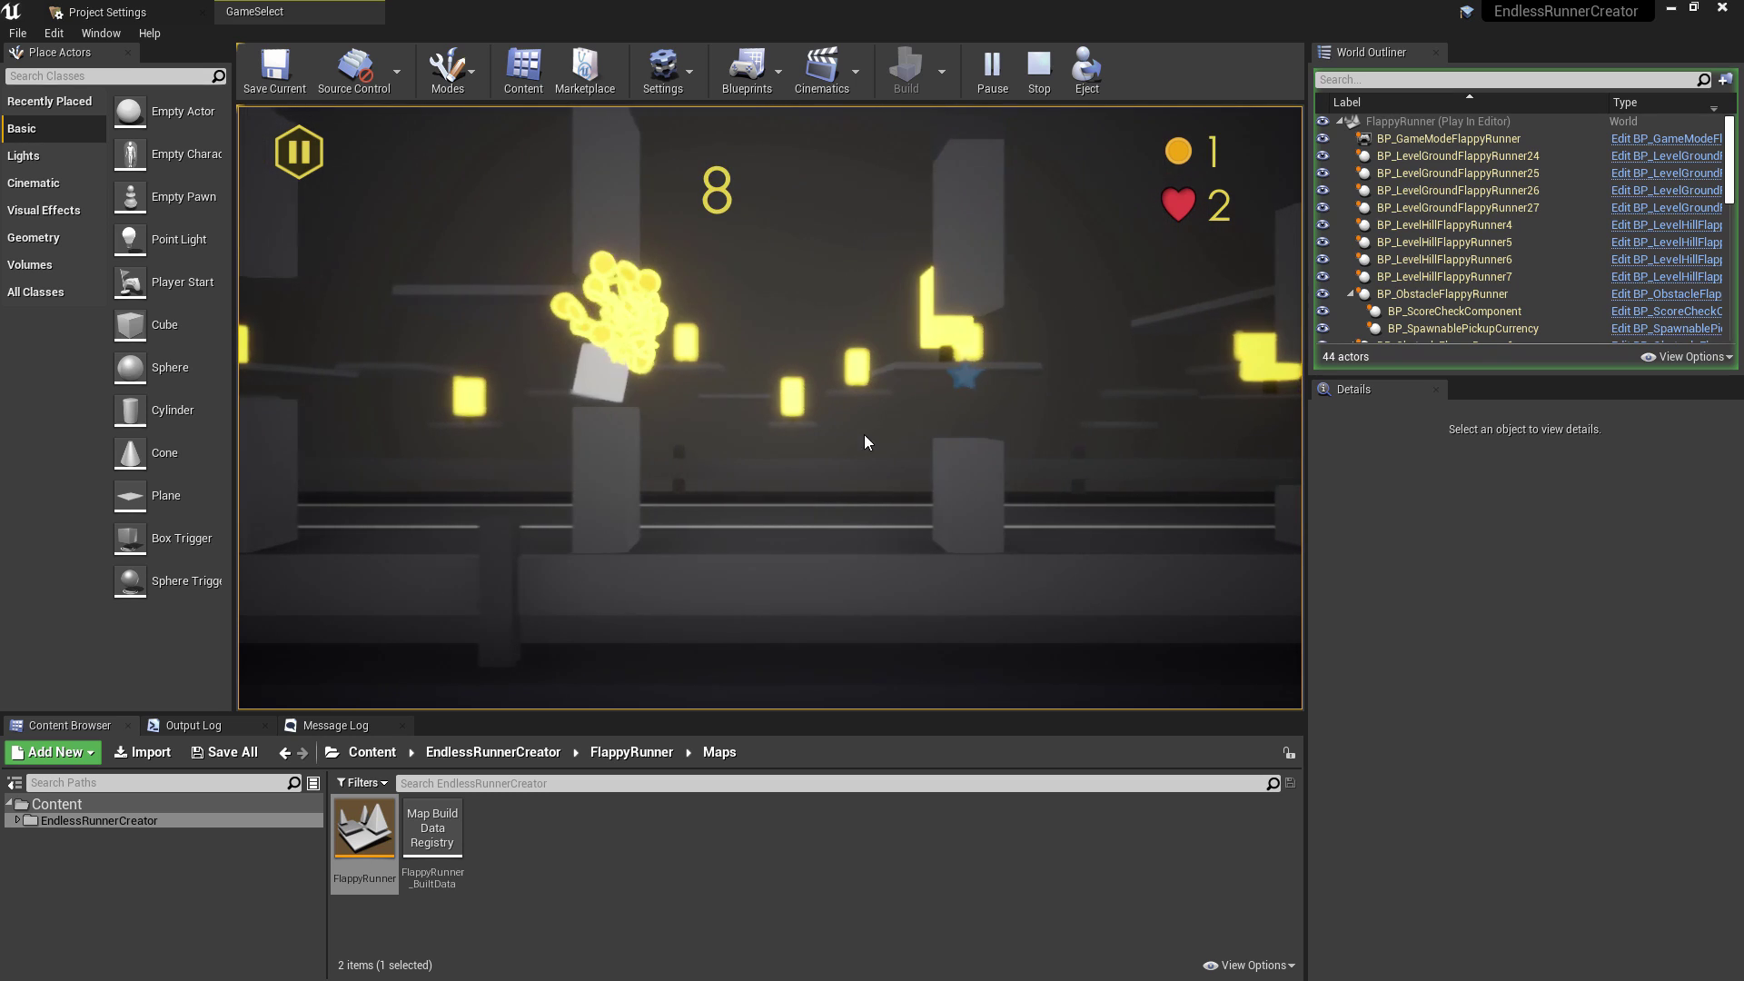
{"action": "left_click", "coordinate": [1038, 66]}
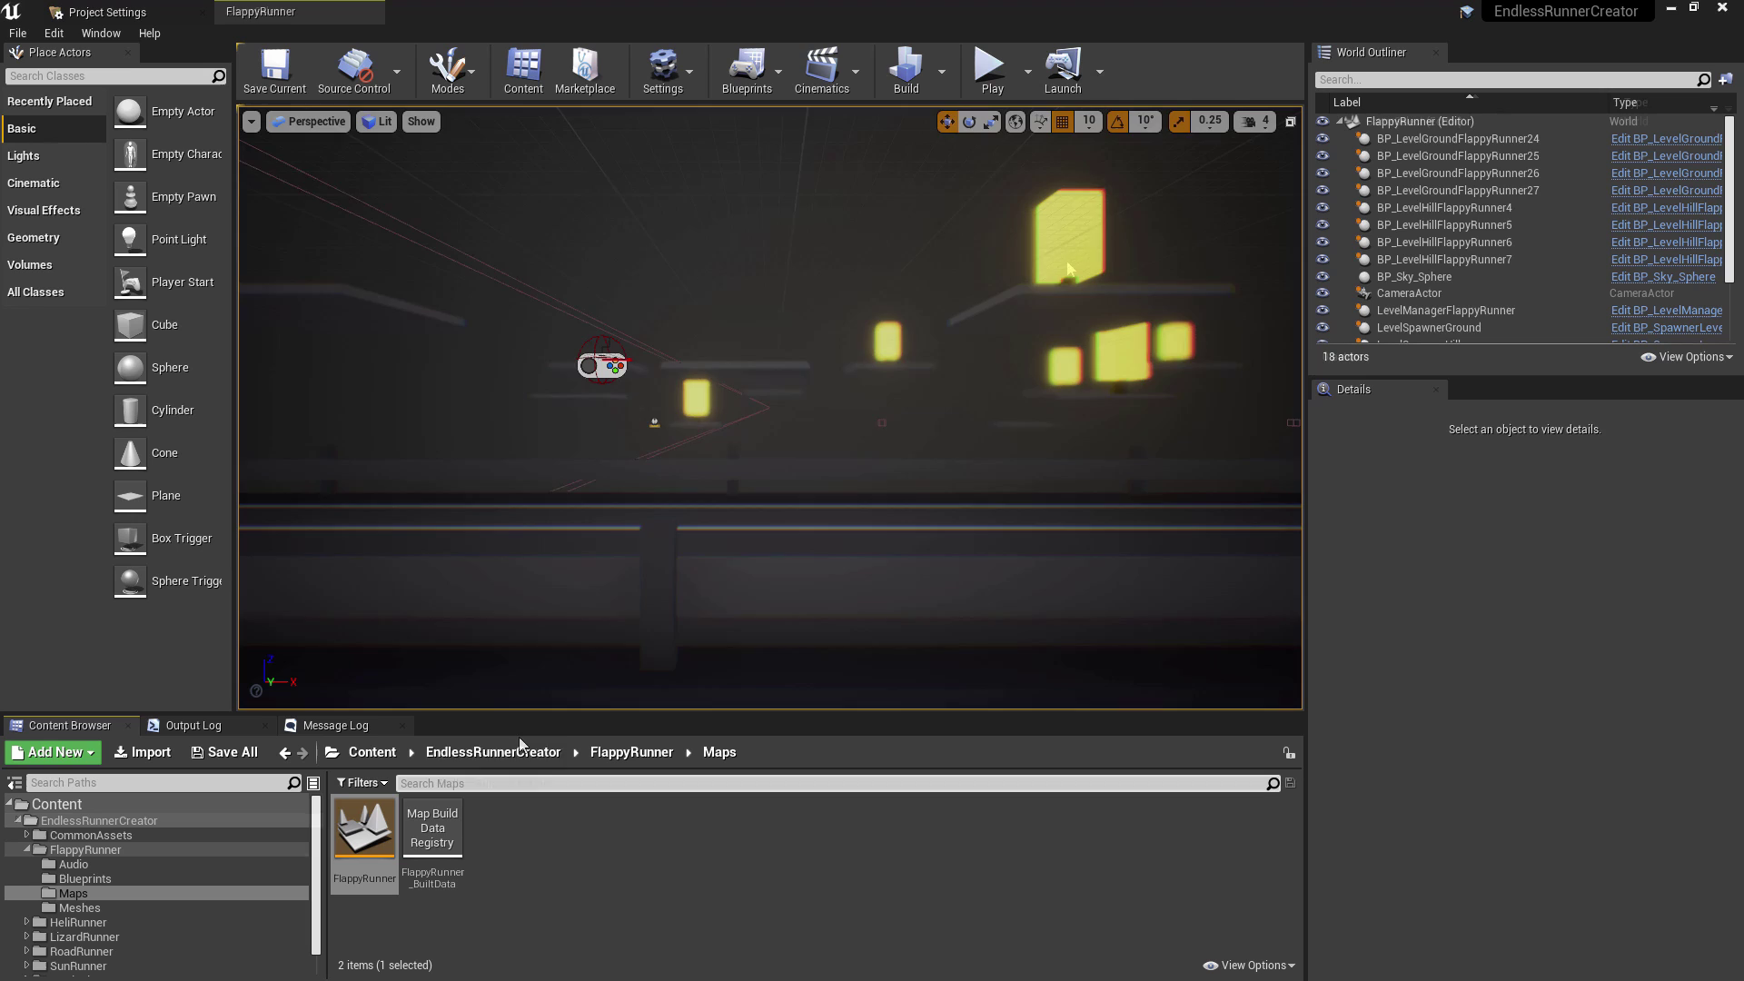
Select the RunnerPlayerStart actor and the ObstacleSpawner actor in the FlappyRunner level to inspect their placement and details
{"action": "right_click_drag", "start_coordinate": [747, 380], "coordinate": [590, 407]}
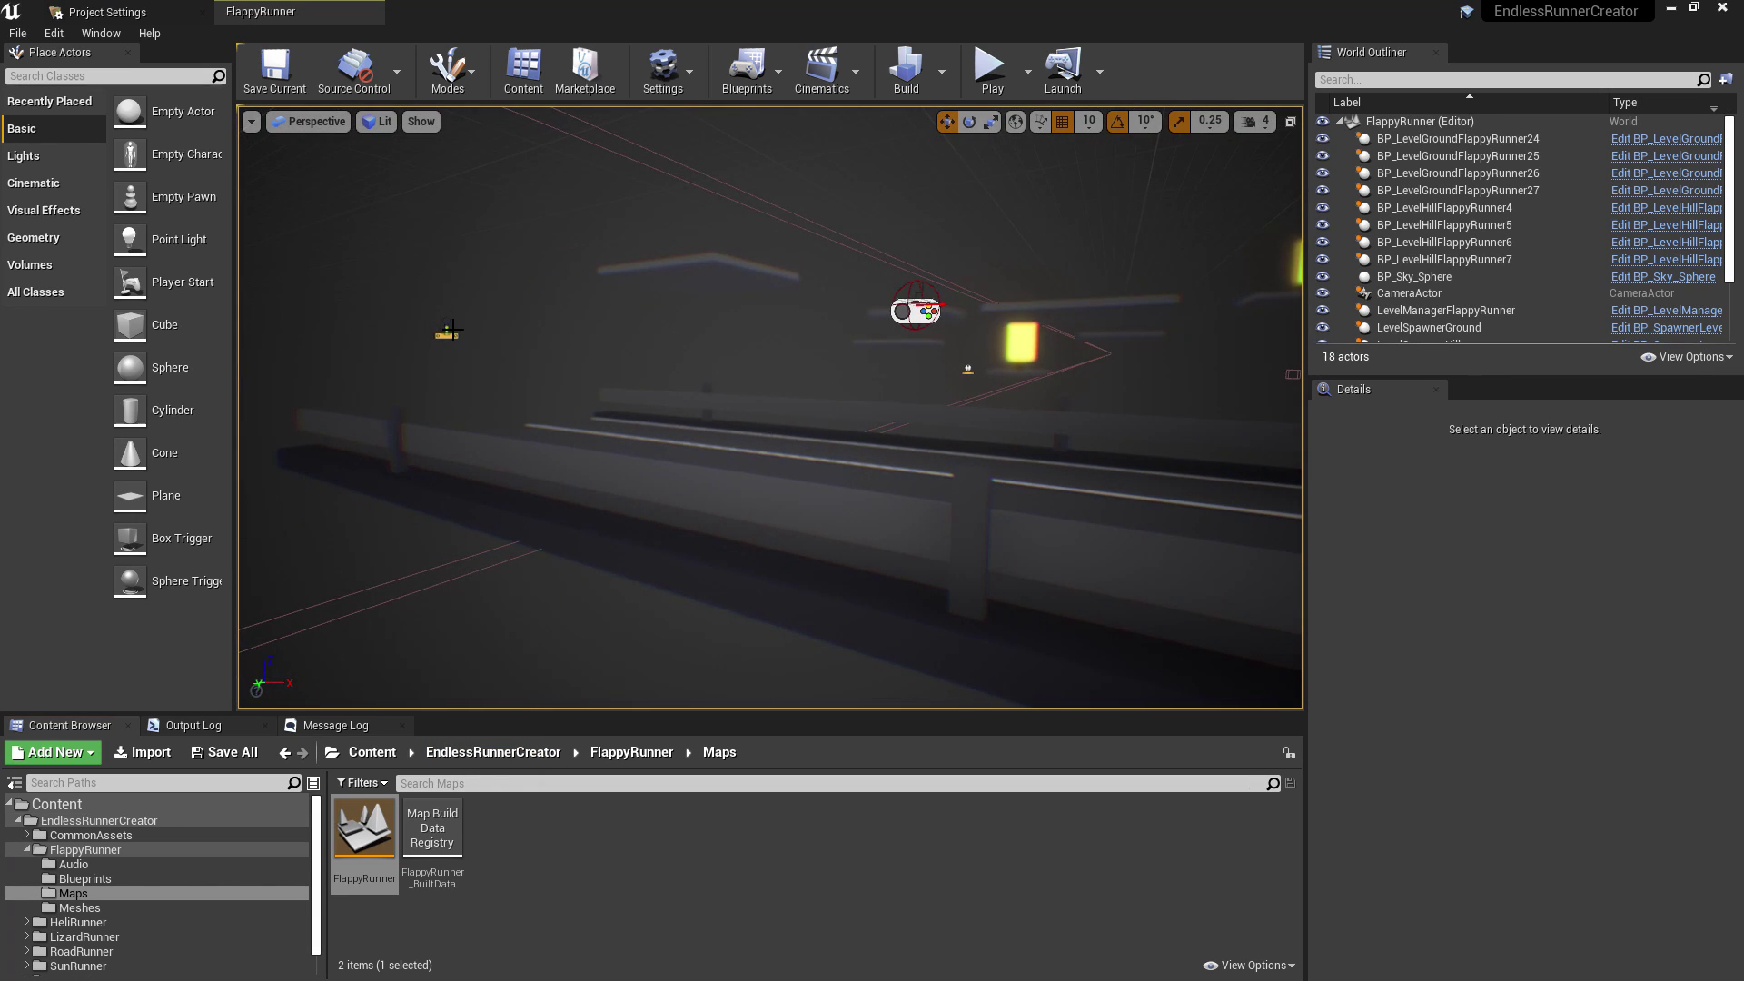
{"action": "left_click", "coordinate": [917, 311]}
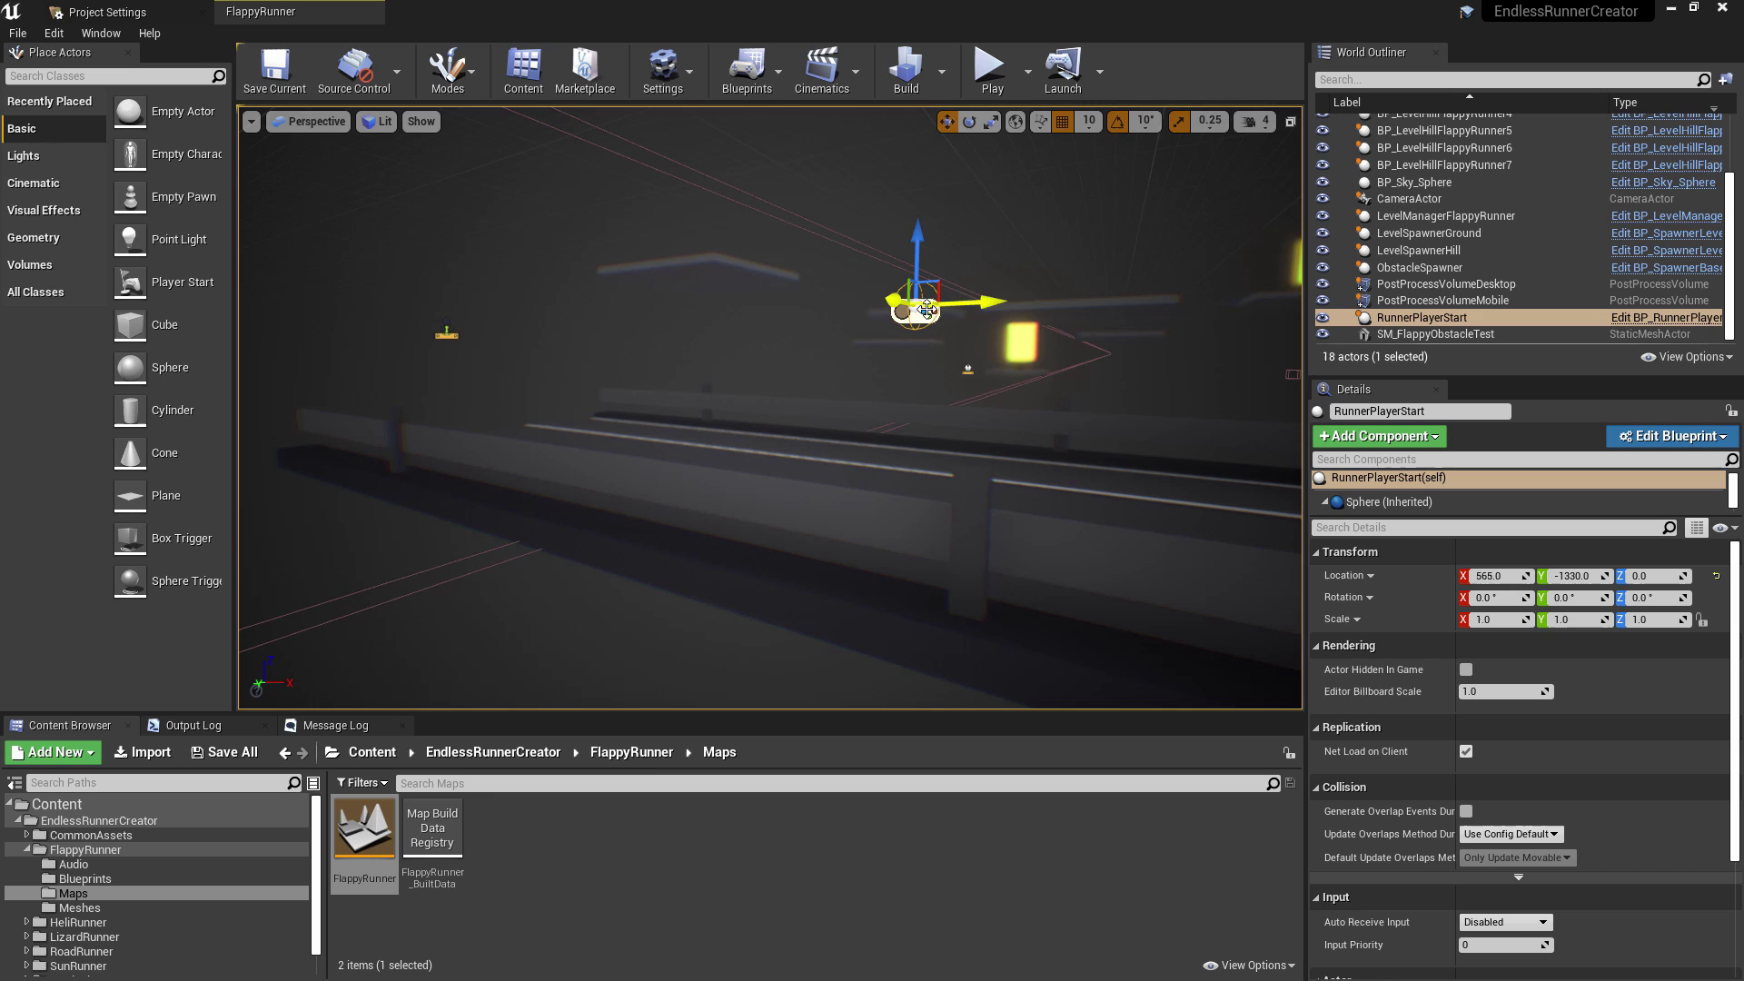
{"action": "mouse_move", "coordinate": [933, 335]}
{"action": "right_mouse_down"}
{"action": "mouse_move", "coordinate": [1017, 341]}
{"action": "mouse_move", "coordinate": [933, 335]}
{"action": "right_mouse_up"}
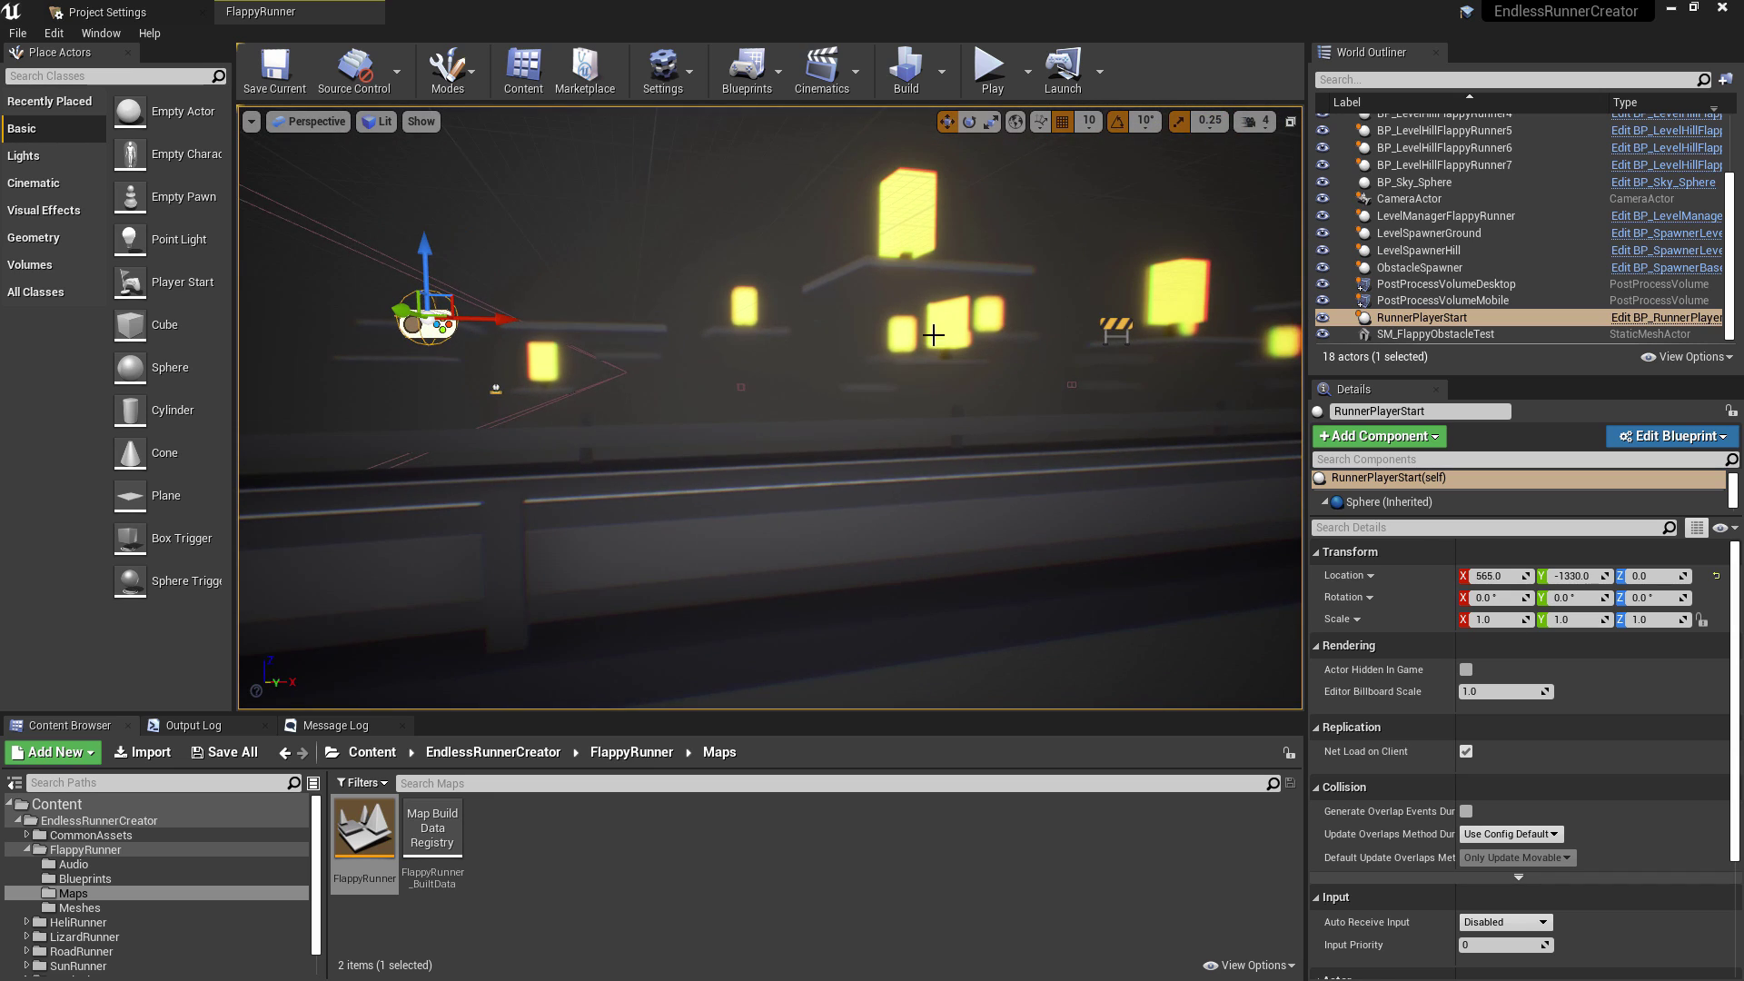
{"action": "left_click", "coordinate": [1120, 328]}
{"action": "right_click_drag", "start_coordinate": [1116, 332], "coordinate": [1237, 336]}
{"action": "right_click_drag", "start_coordinate": [809, 361], "coordinate": [745, 363]}
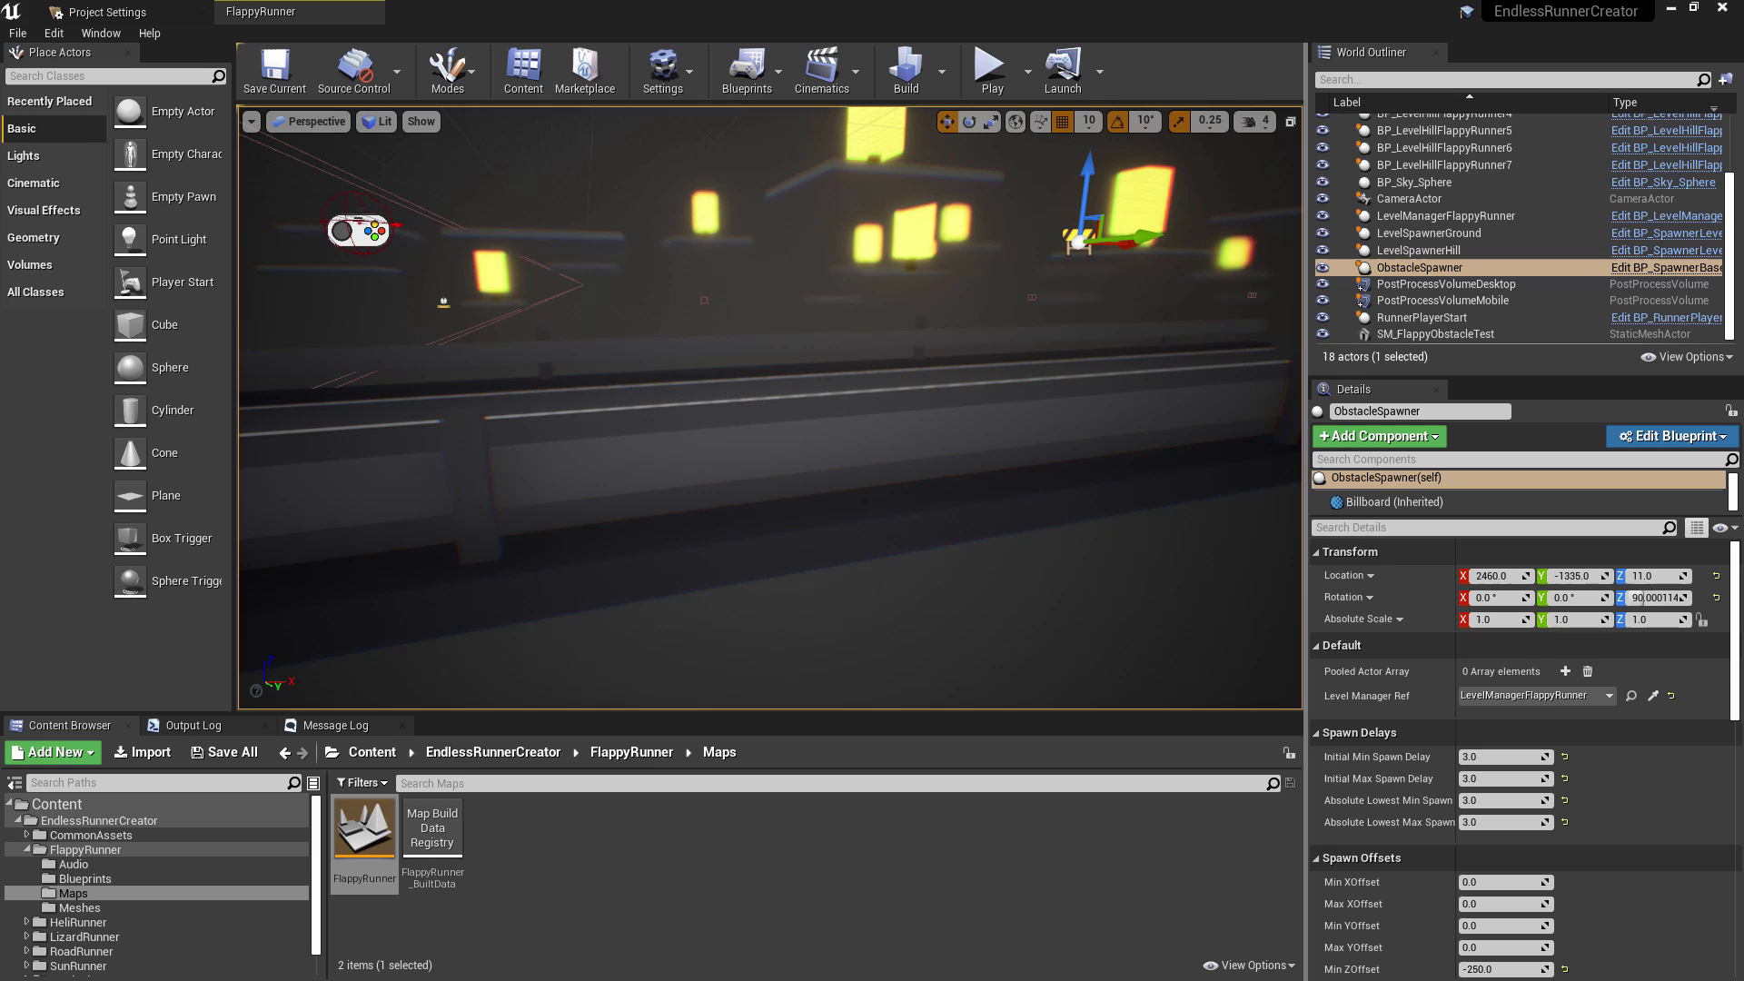
{"action": "right_click_drag", "start_coordinate": [745, 364], "coordinate": [764, 347]}
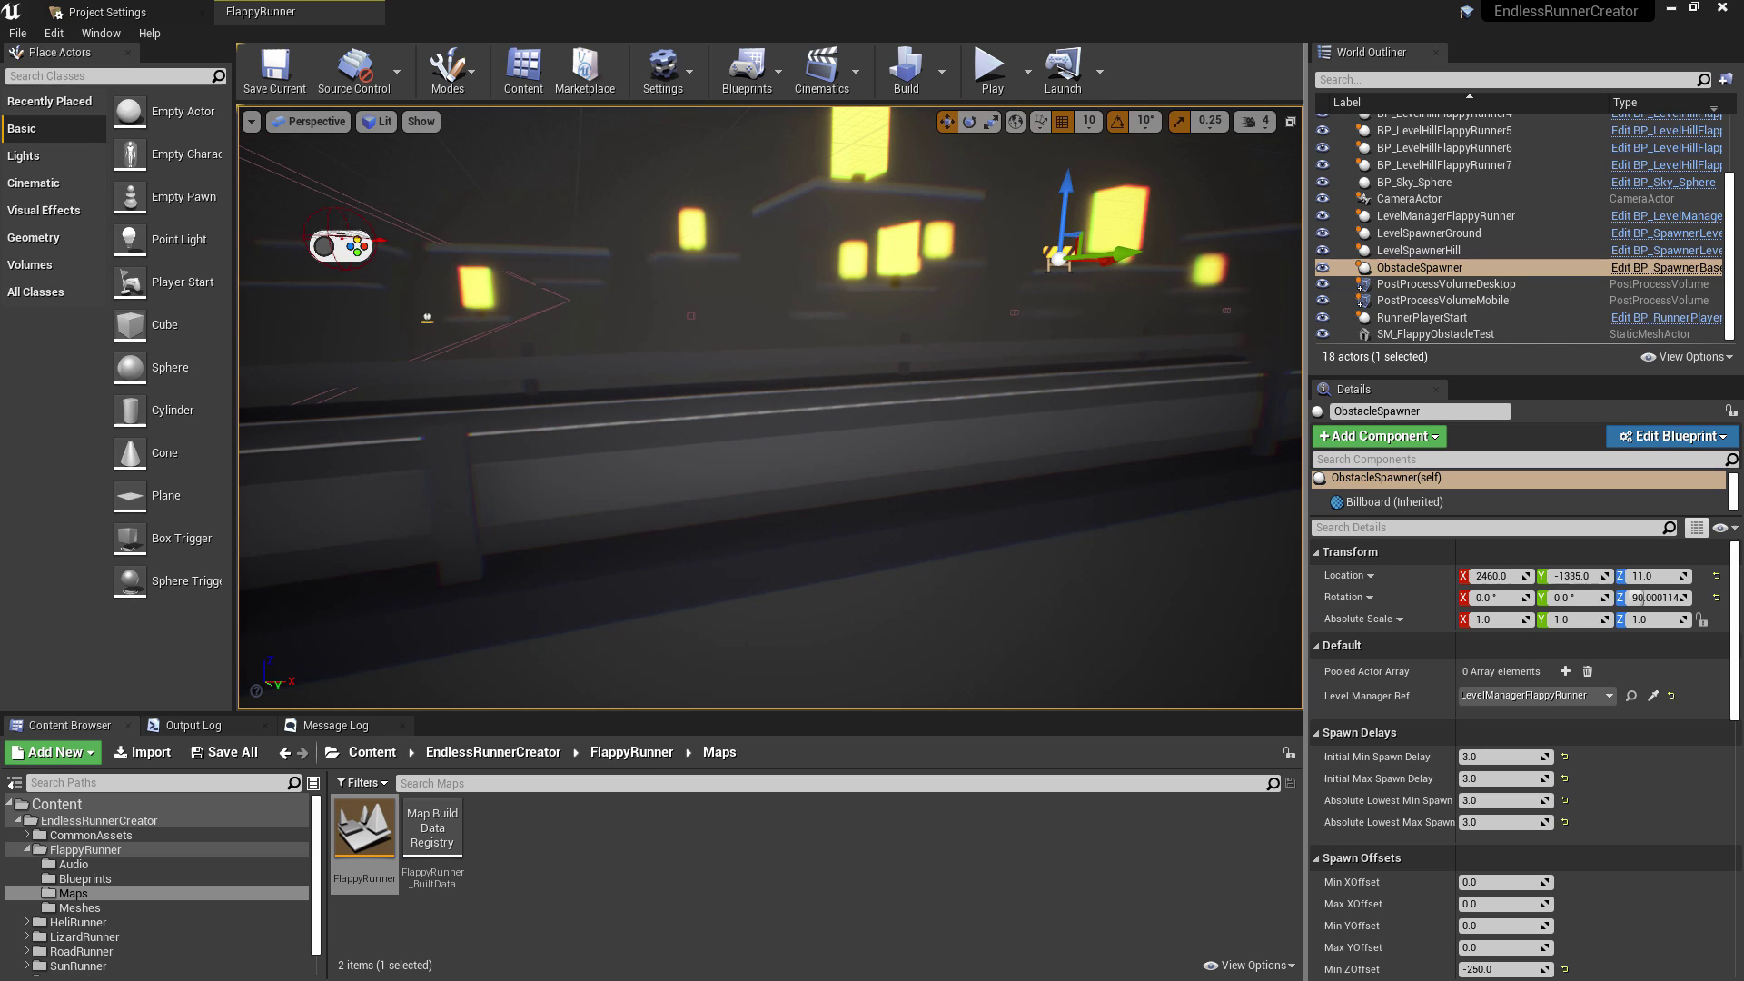
{"action": "scroll", "coordinate": [1471, 281], "scroll_direction": "up", "scroll_amount": 3}
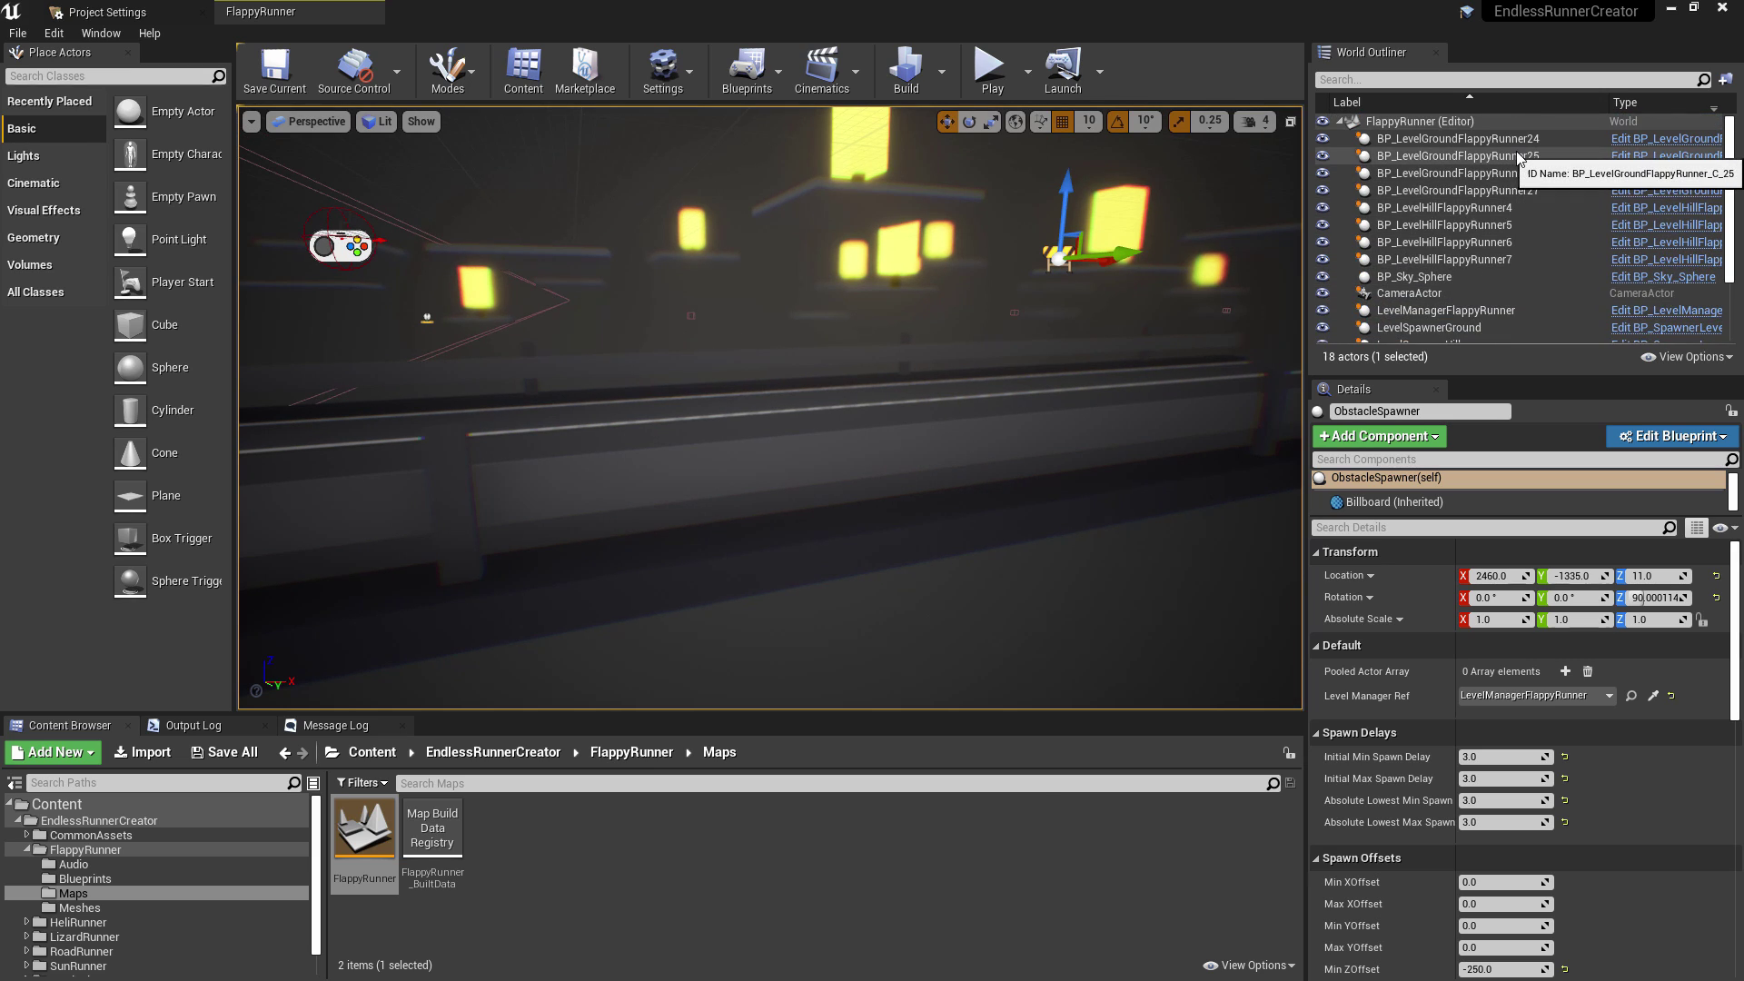
{"action": "right_click_drag", "start_coordinate": [1253, 273], "coordinate": [1253, 273]}
{"action": "key", "text": "s"}
{"action": "mouse_move", "coordinate": [996, 328]}
{"action": "right_mouse_down"}
{"action": "mouse_move", "coordinate": [1071, 345]}
{"action": "mouse_move", "coordinate": [1063, 327]}
{"action": "mouse_move", "coordinate": [936, 309]}
{"action": "mouse_move", "coordinate": [1181, 409]}
{"action": "mouse_move", "coordinate": [971, 343]}
{"action": "right_mouse_up"}
{"action": "key", "text": "w"}
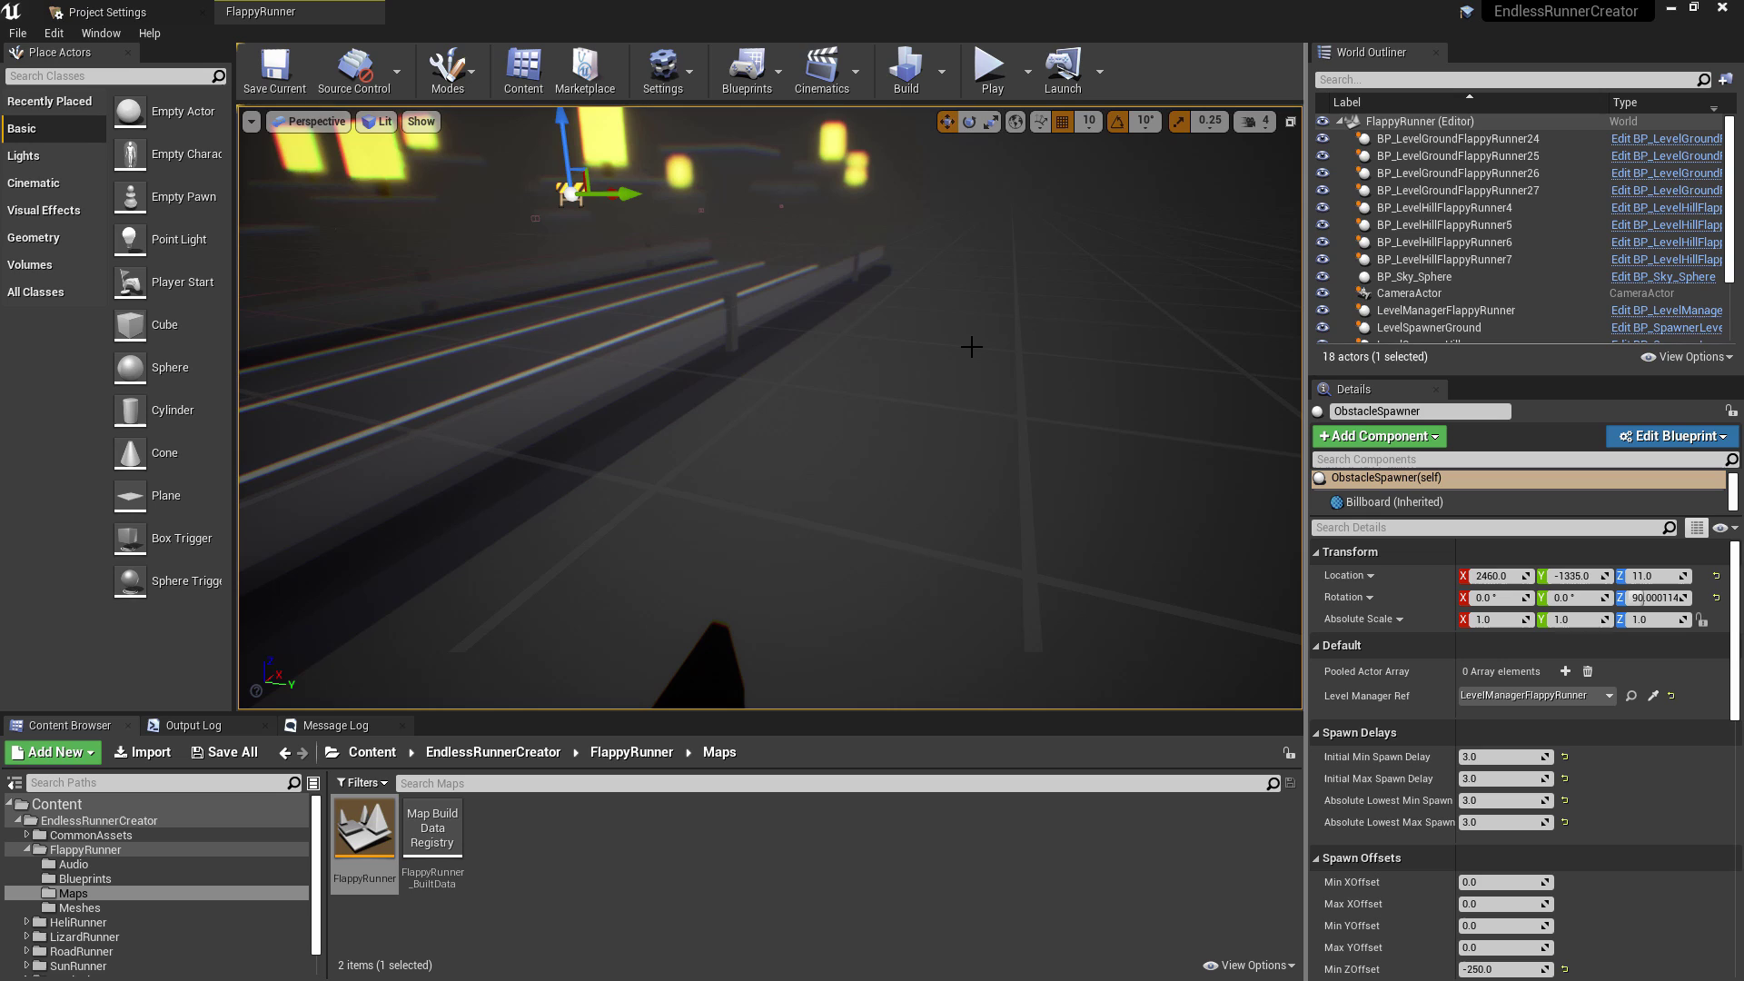
Open the LizardRunner2D level from the Maps folder of LizardRunner
{"action": "left_click", "coordinate": [150, 931]}
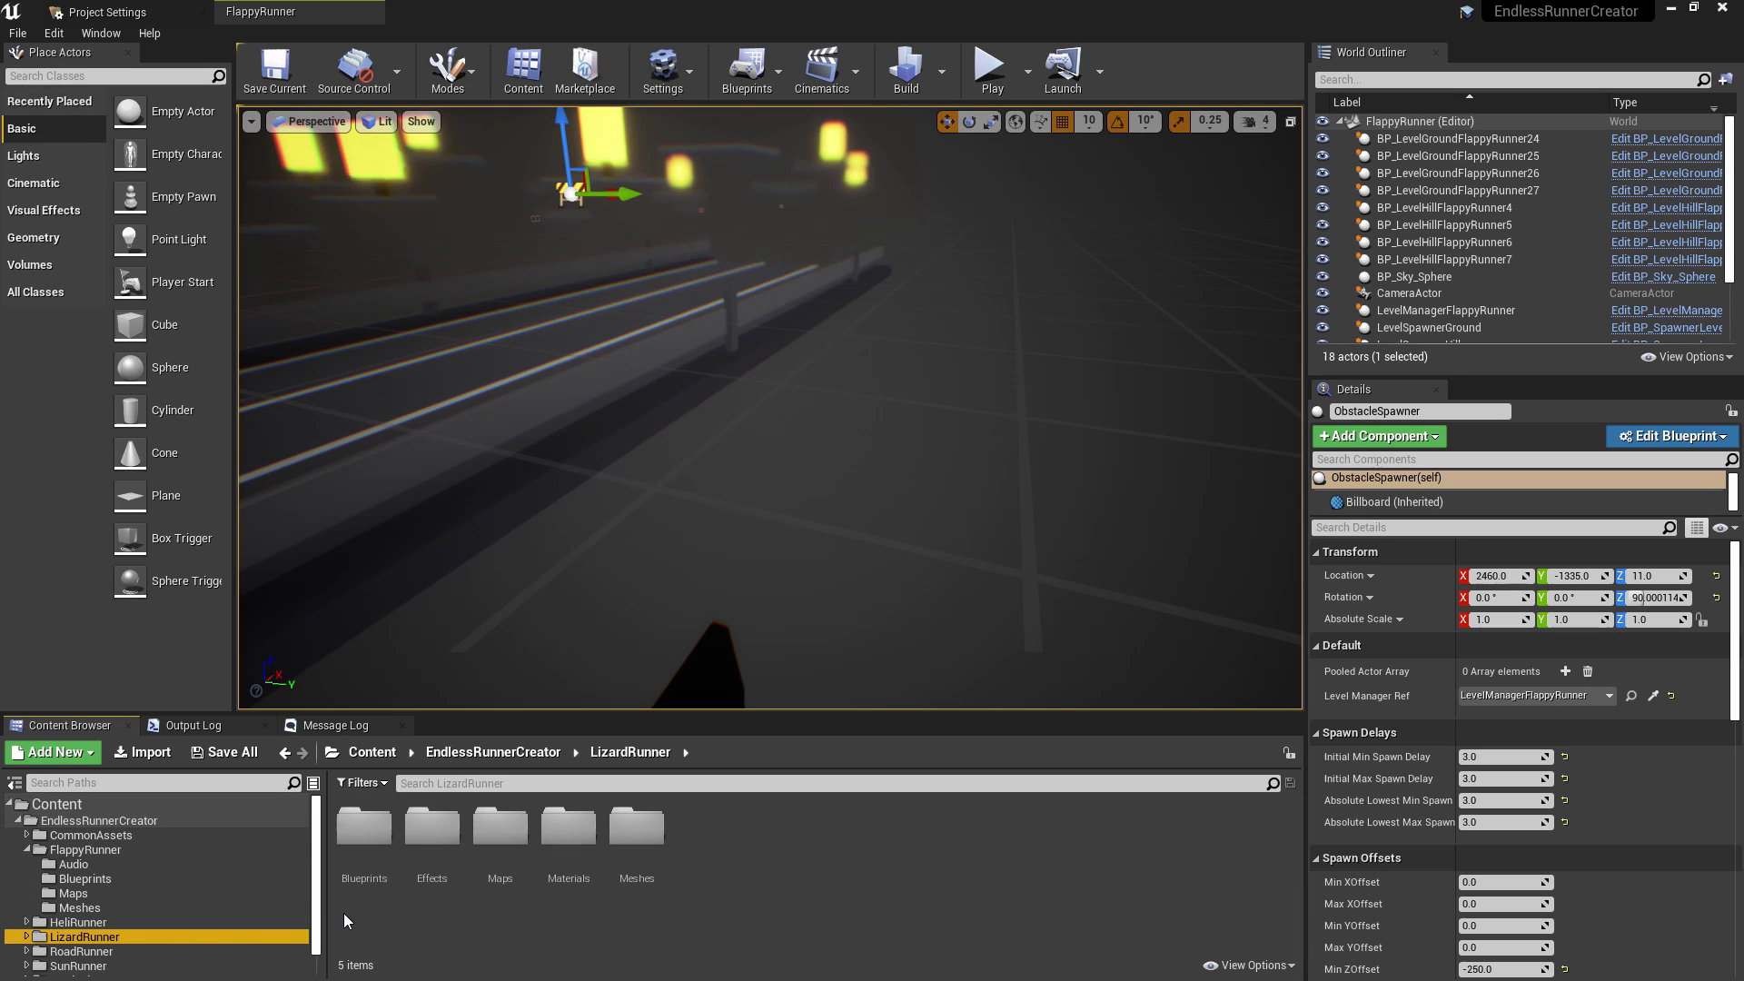
{"action": "double_click", "coordinate": [499, 828]}
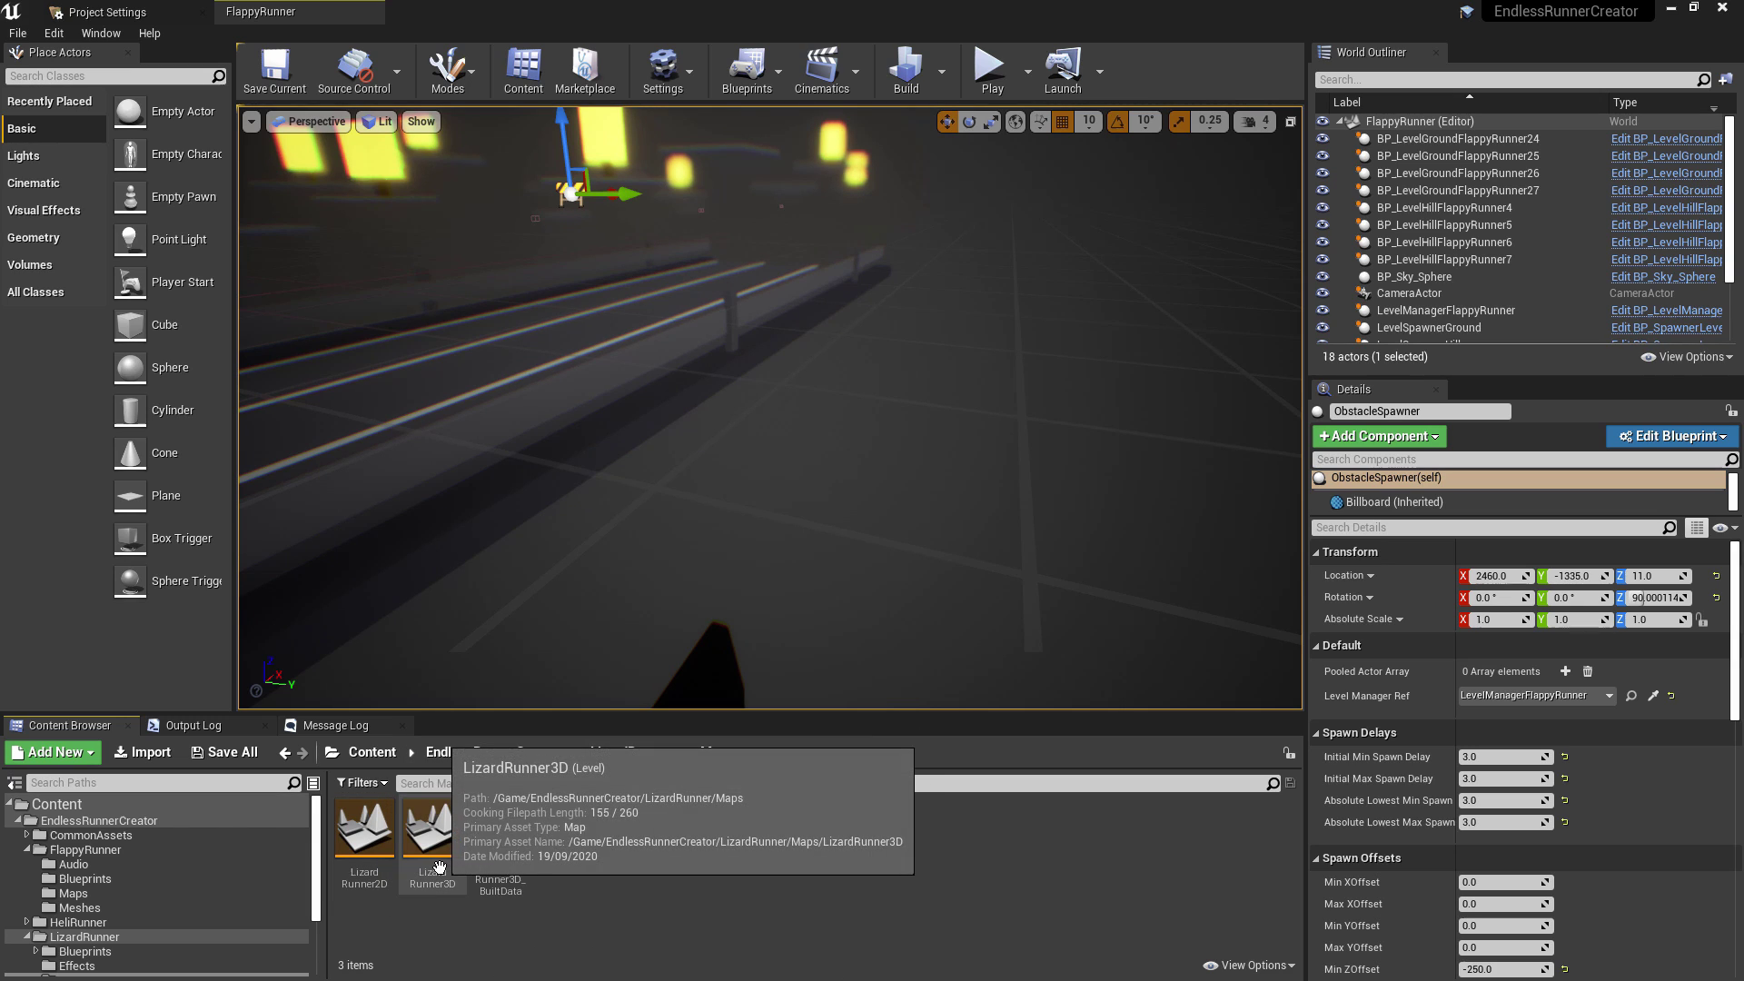
{"action": "double_click", "coordinate": [364, 826]}
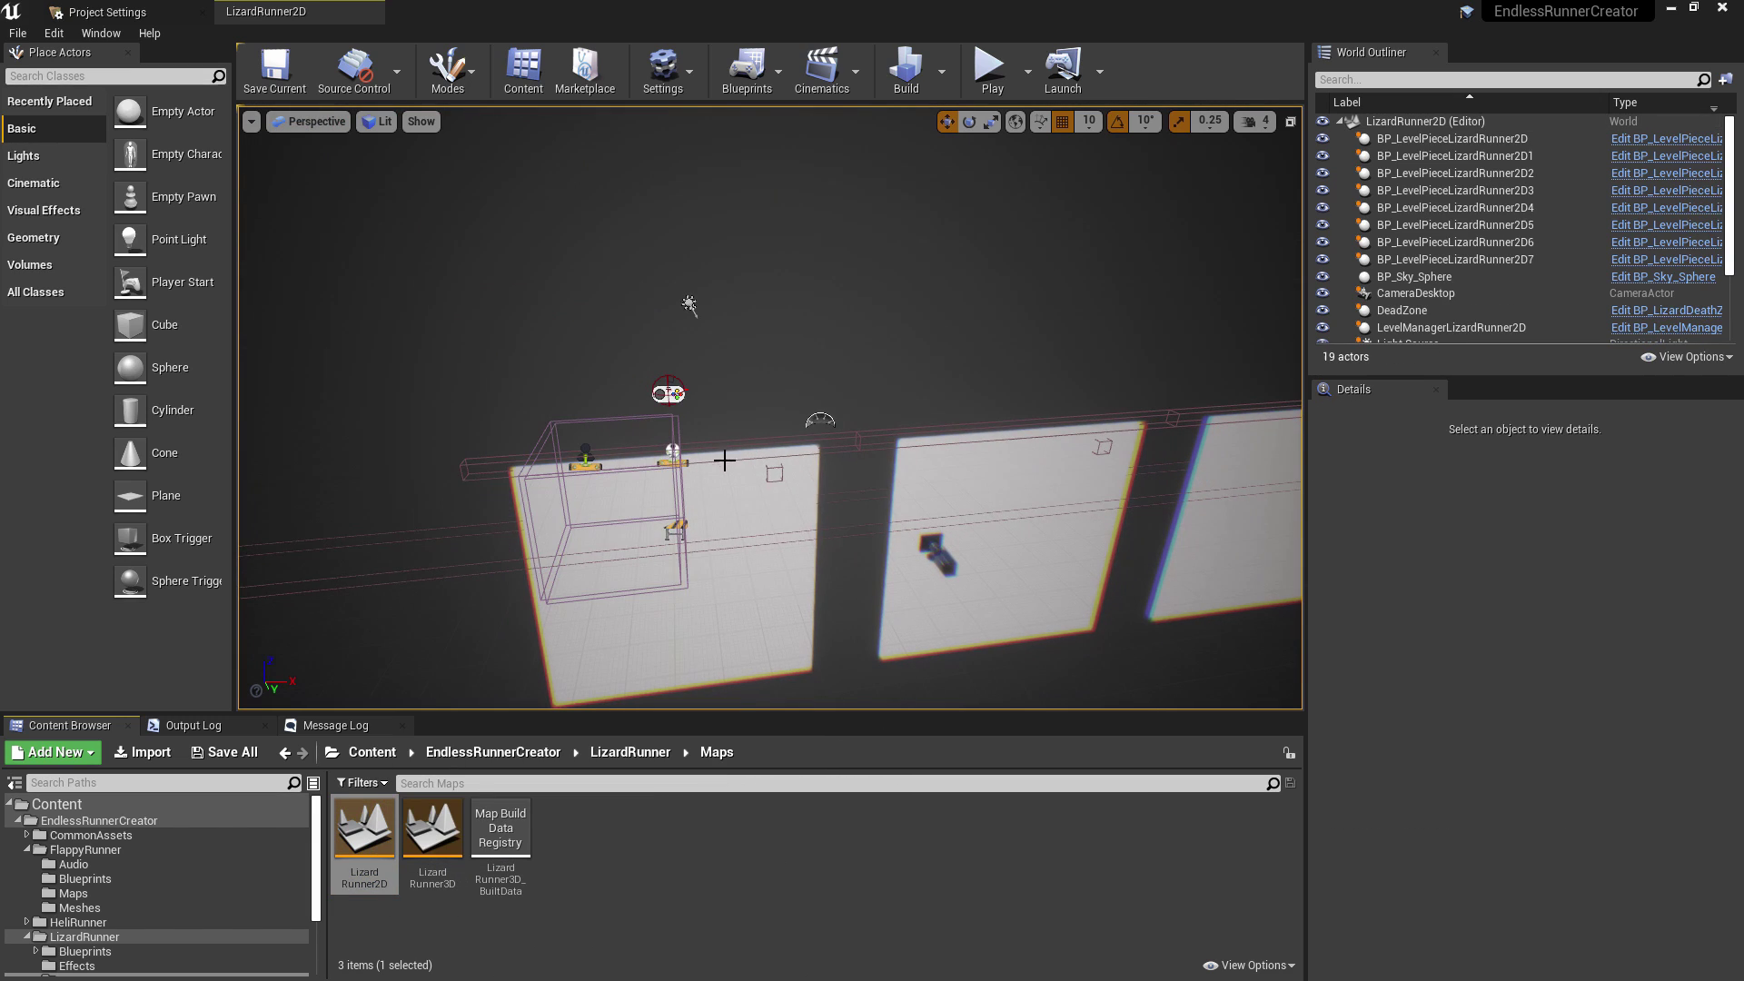
Play-test LizardRunner2D, jumping the cube over the gaps and switching its colour to match the platforms, and end the play session
{"action": "left_click", "coordinate": [990, 73]}
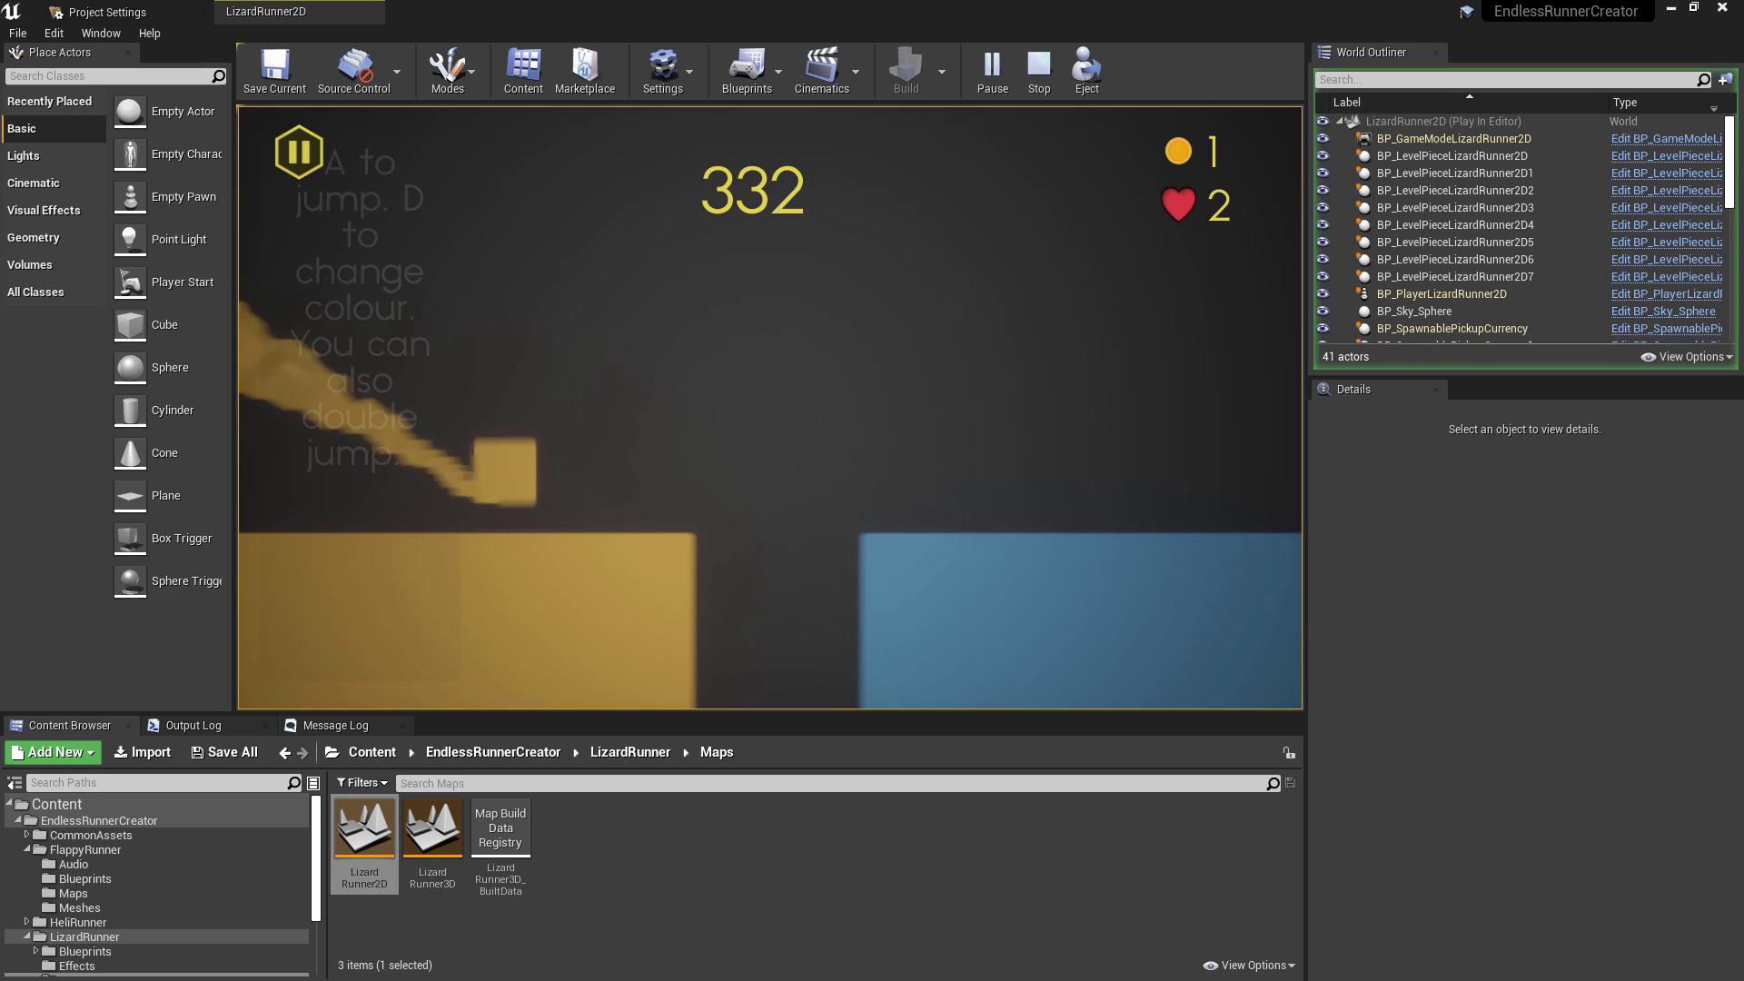
{"action": "key", "text": "a"}
{"action": "key", "text": "d"}
{"action": "key", "text": "space"}
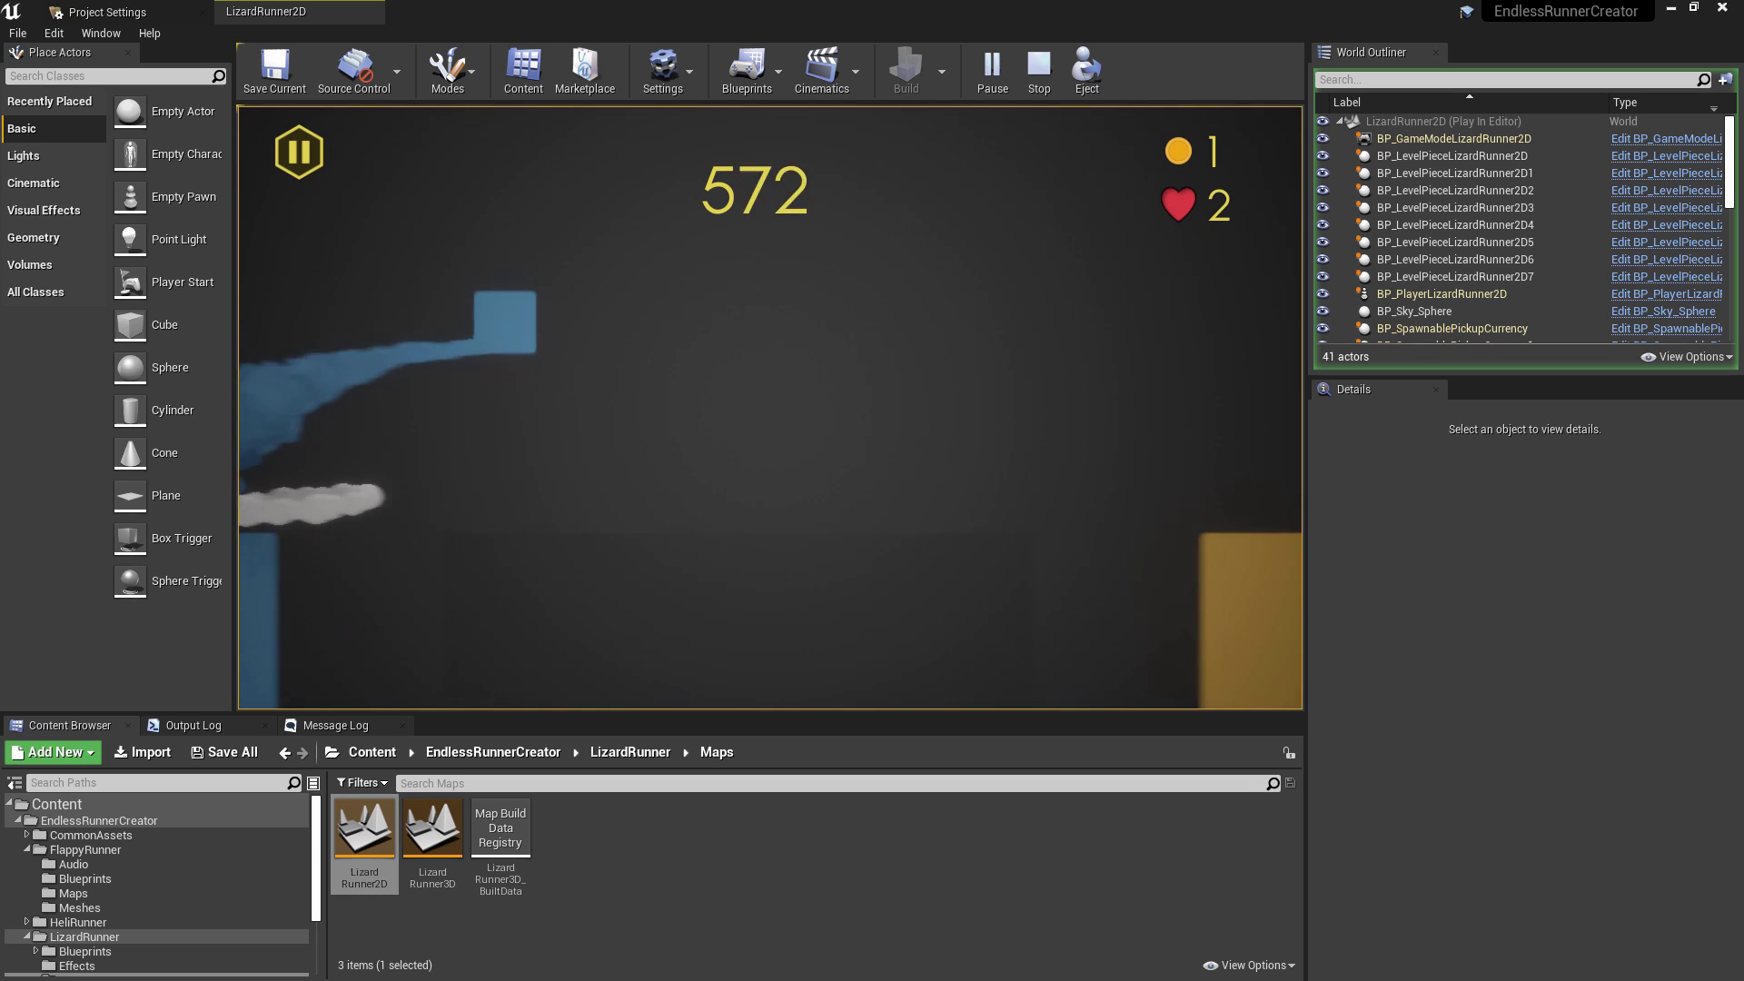
{"action": "key", "text": "space"}
{"action": "key", "text": "d"}
{"action": "key", "text": "a"}
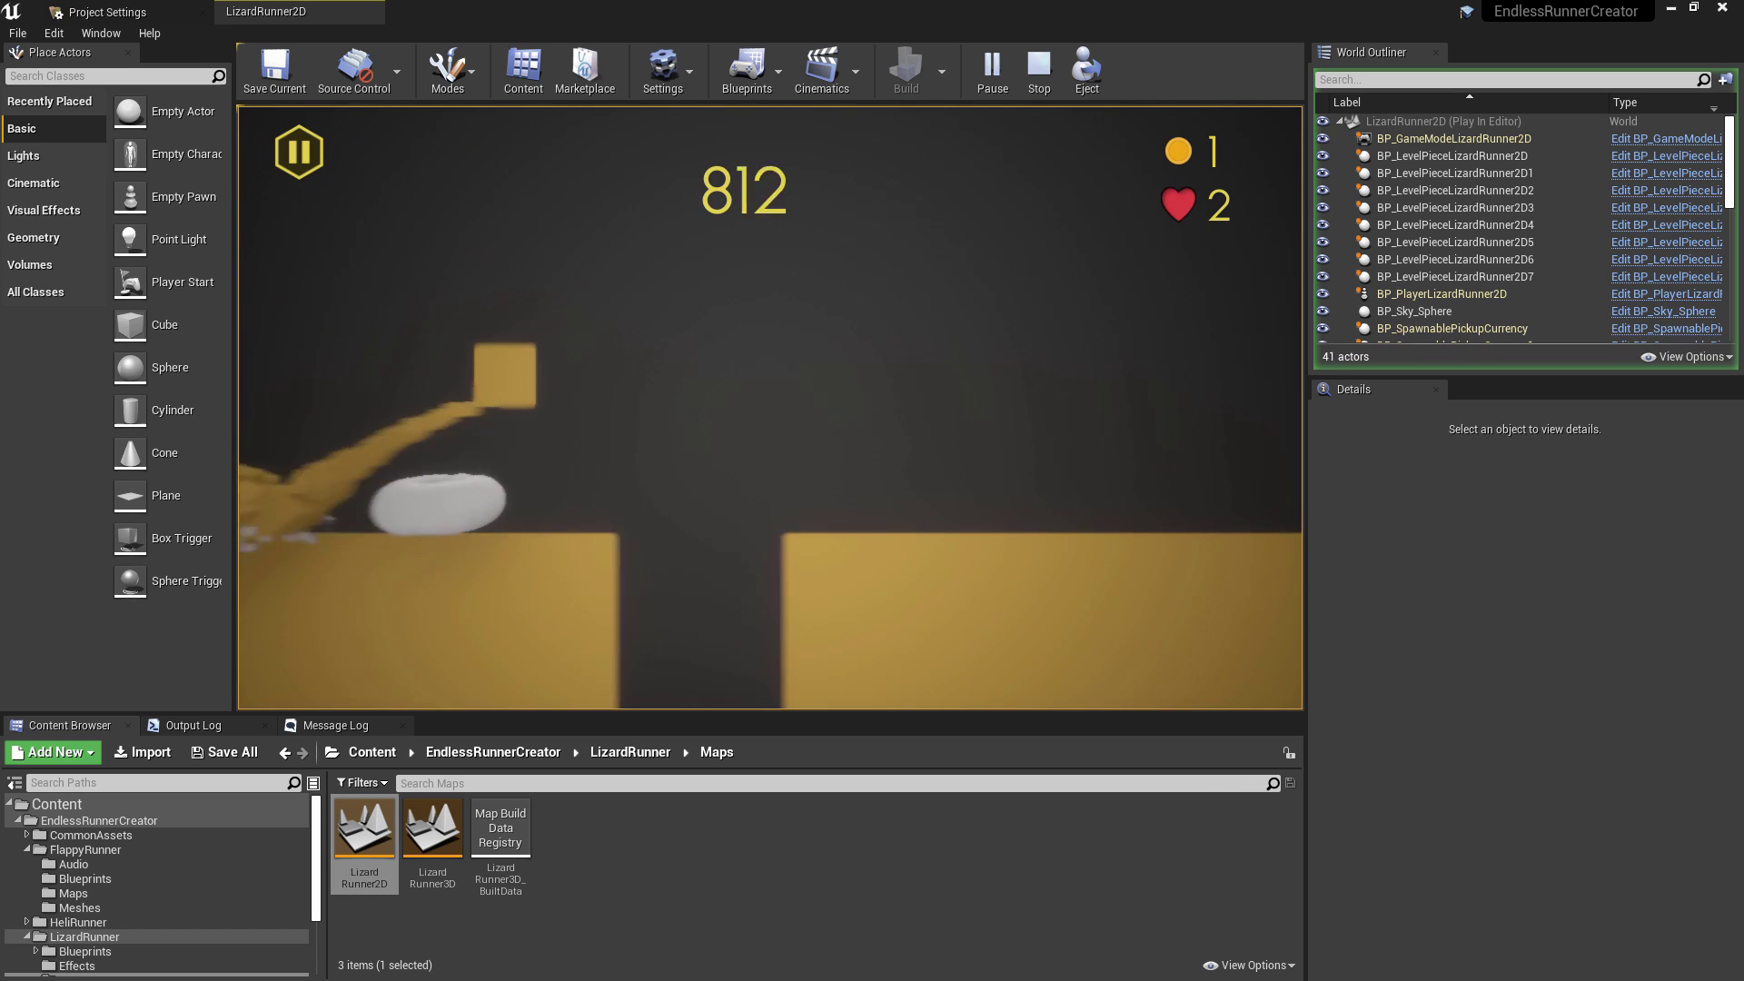
{"action": "key", "text": "space"}
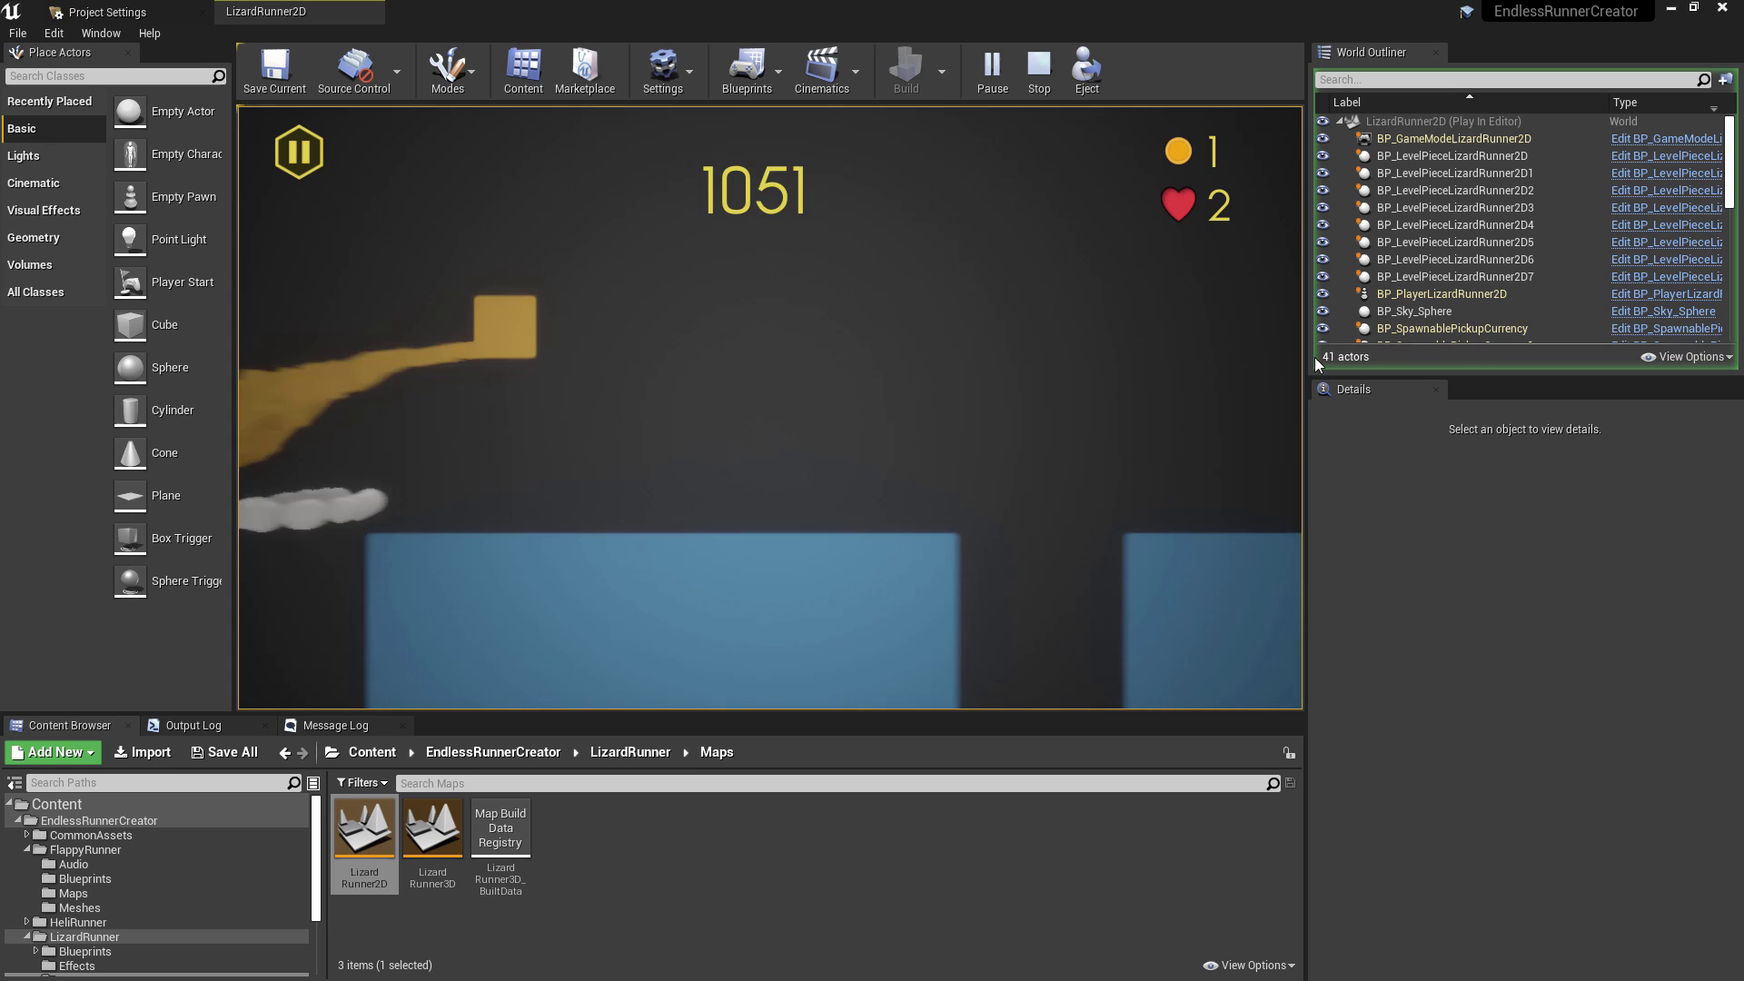
{"action": "key", "text": "d"}
{"action": "key", "text": "space"}
{"action": "key", "text": "space"}
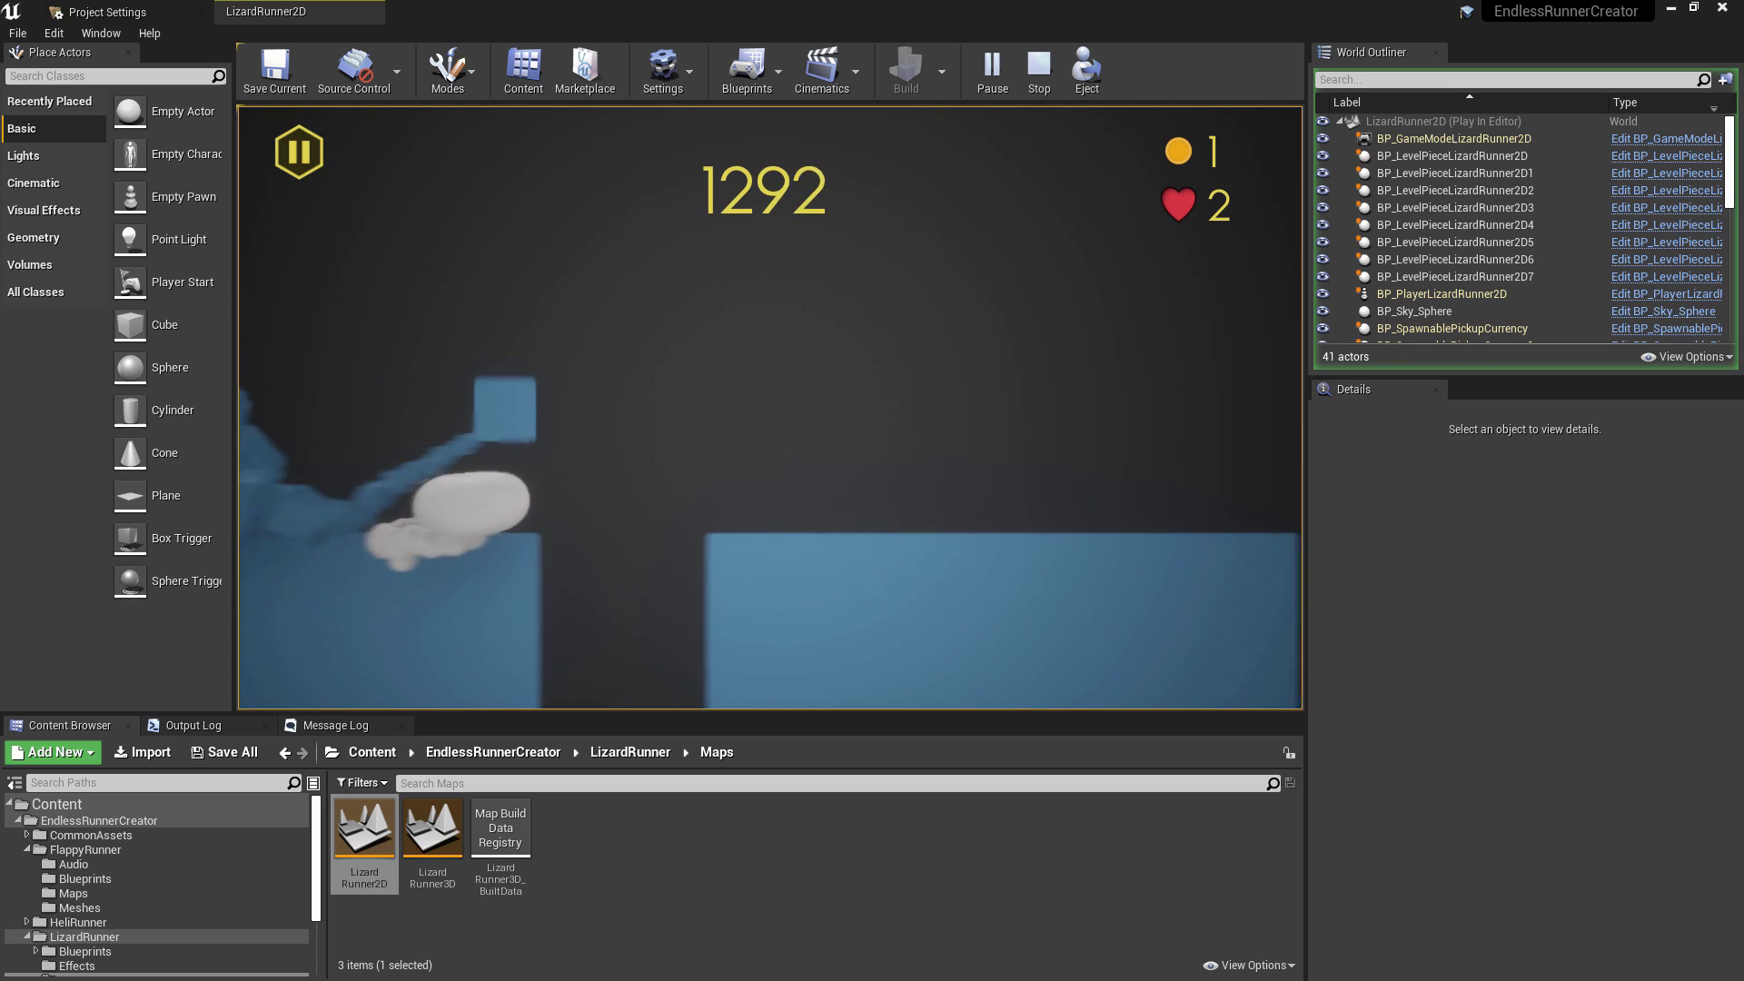
{"action": "key", "text": "space"}
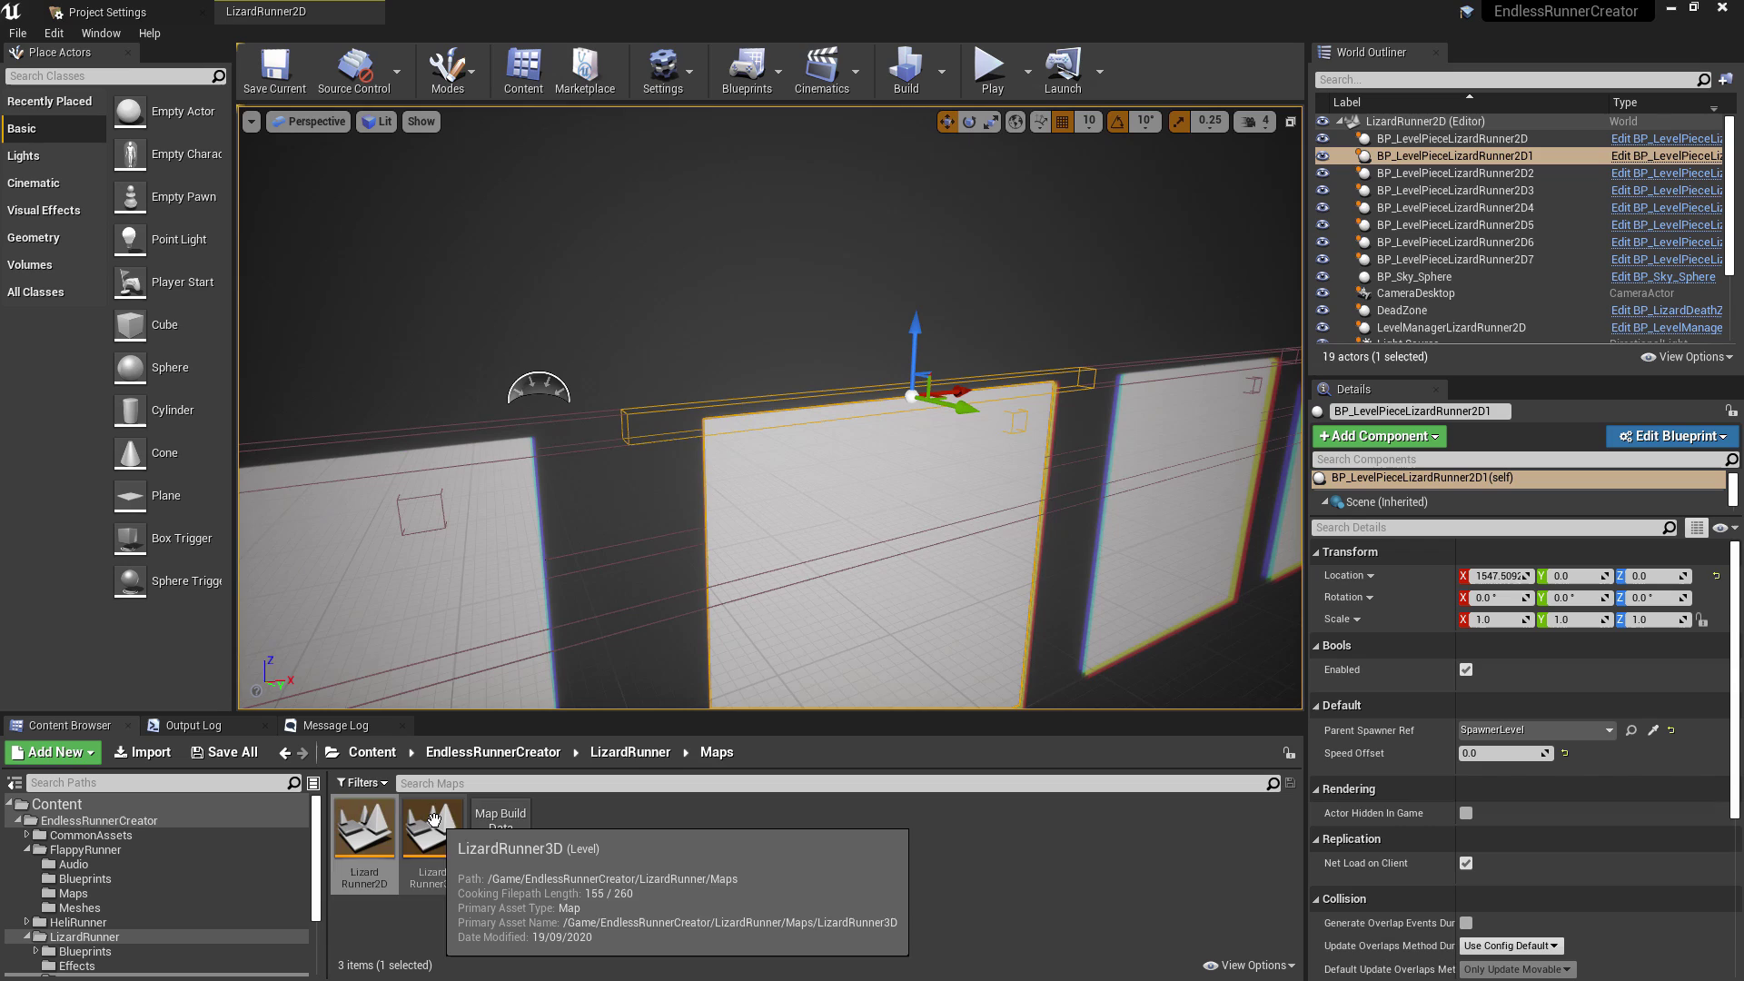
Open the LizardRunner3D level from the same Maps folder
{"action": "double_click", "coordinate": [433, 829]}
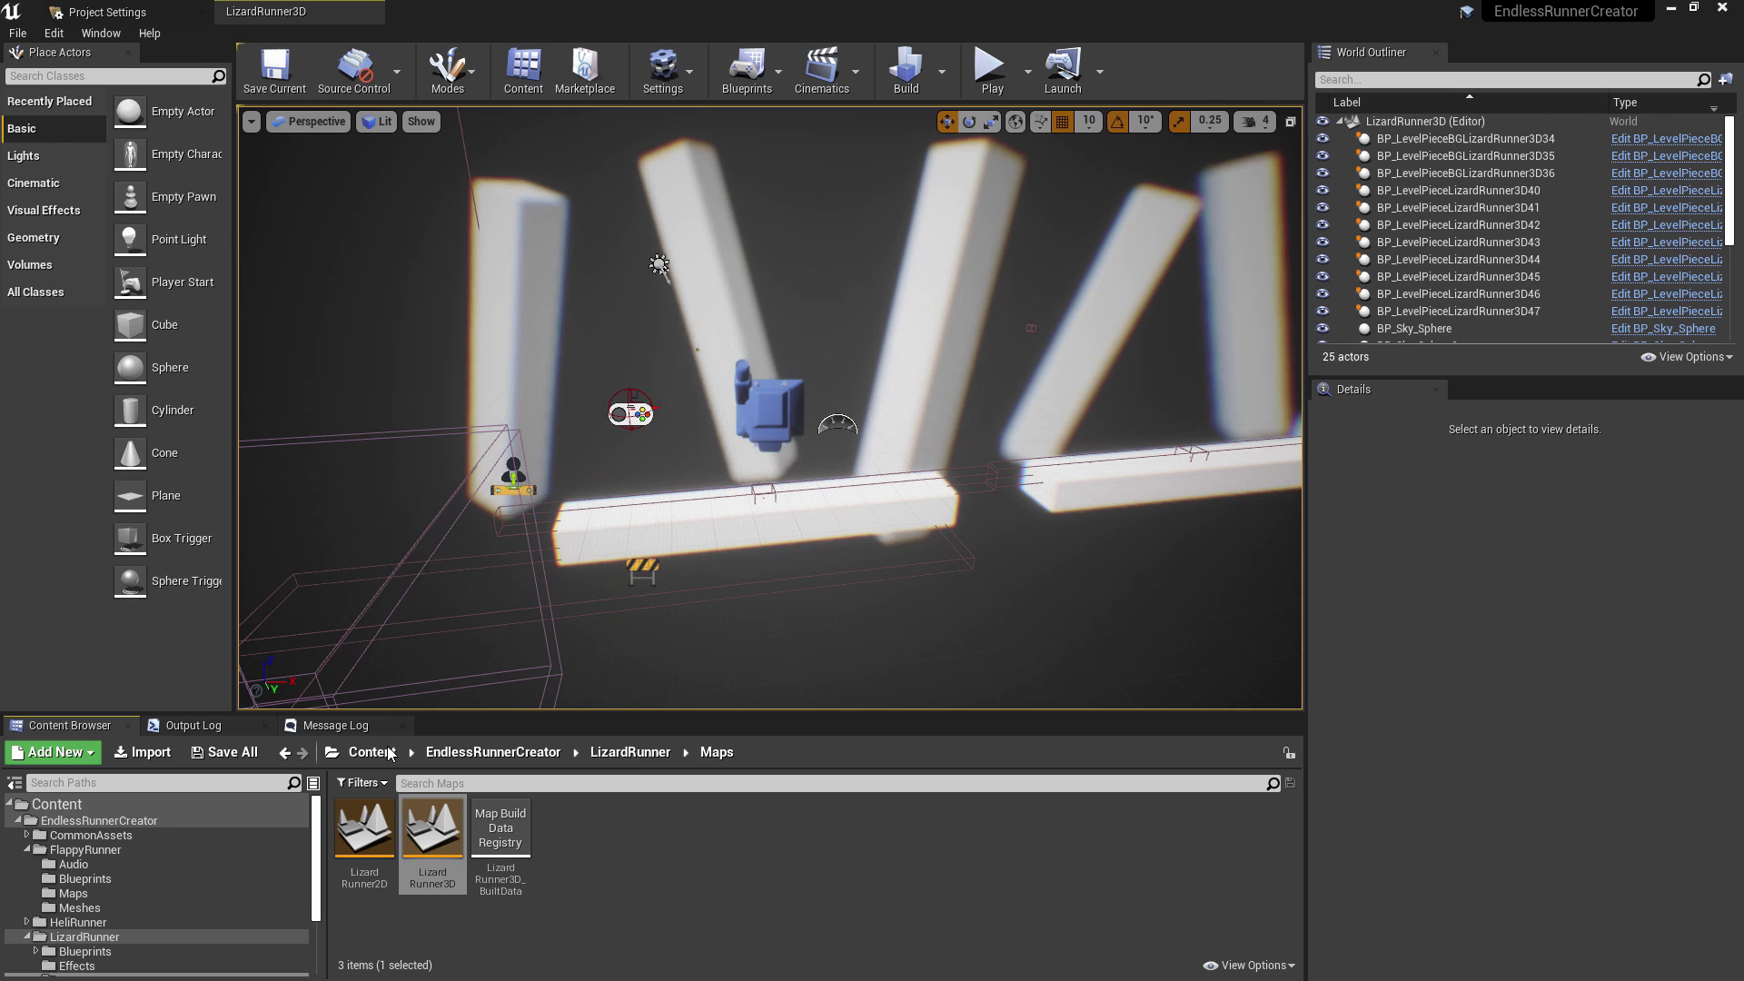
{"action": "scroll", "coordinate": [140, 897], "scroll_direction": "down", "scroll_amount": 3}
{"action": "scroll", "coordinate": [105, 949], "scroll_direction": "up", "scroll_amount": 1}
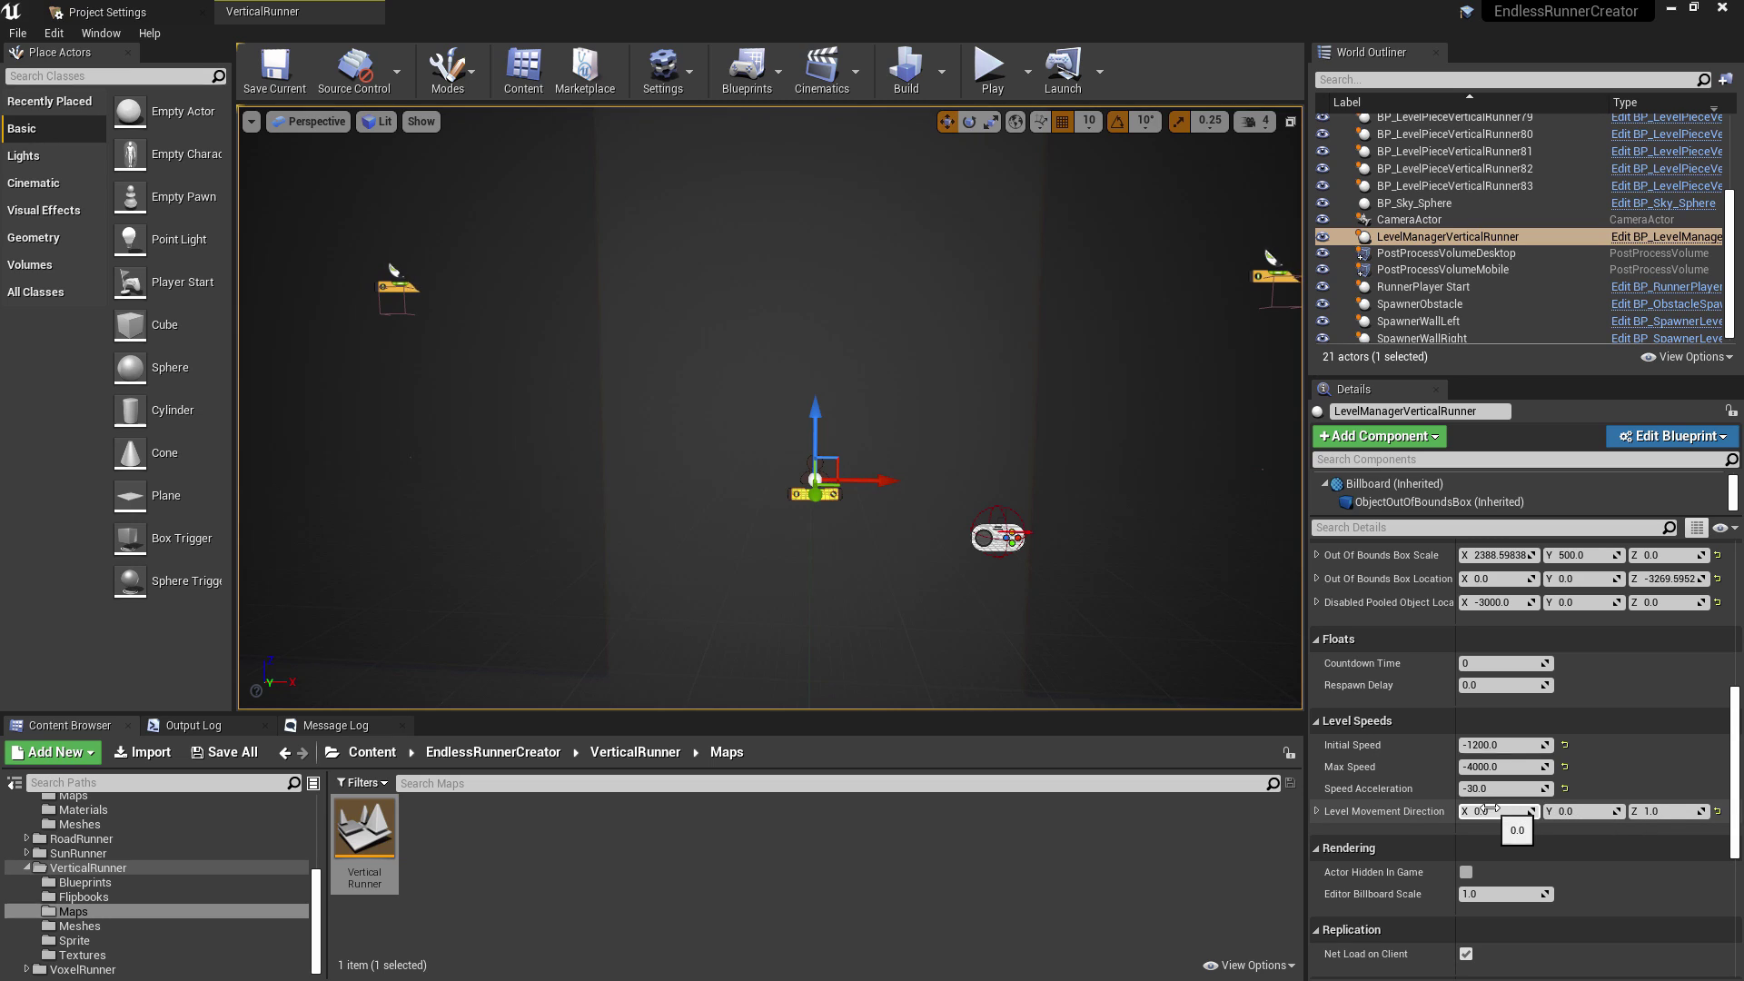
Open the RoadRunner level from the Maps folder of RoadRunner and run a short play-test of it
{"action": "left_click", "coordinate": [177, 836]}
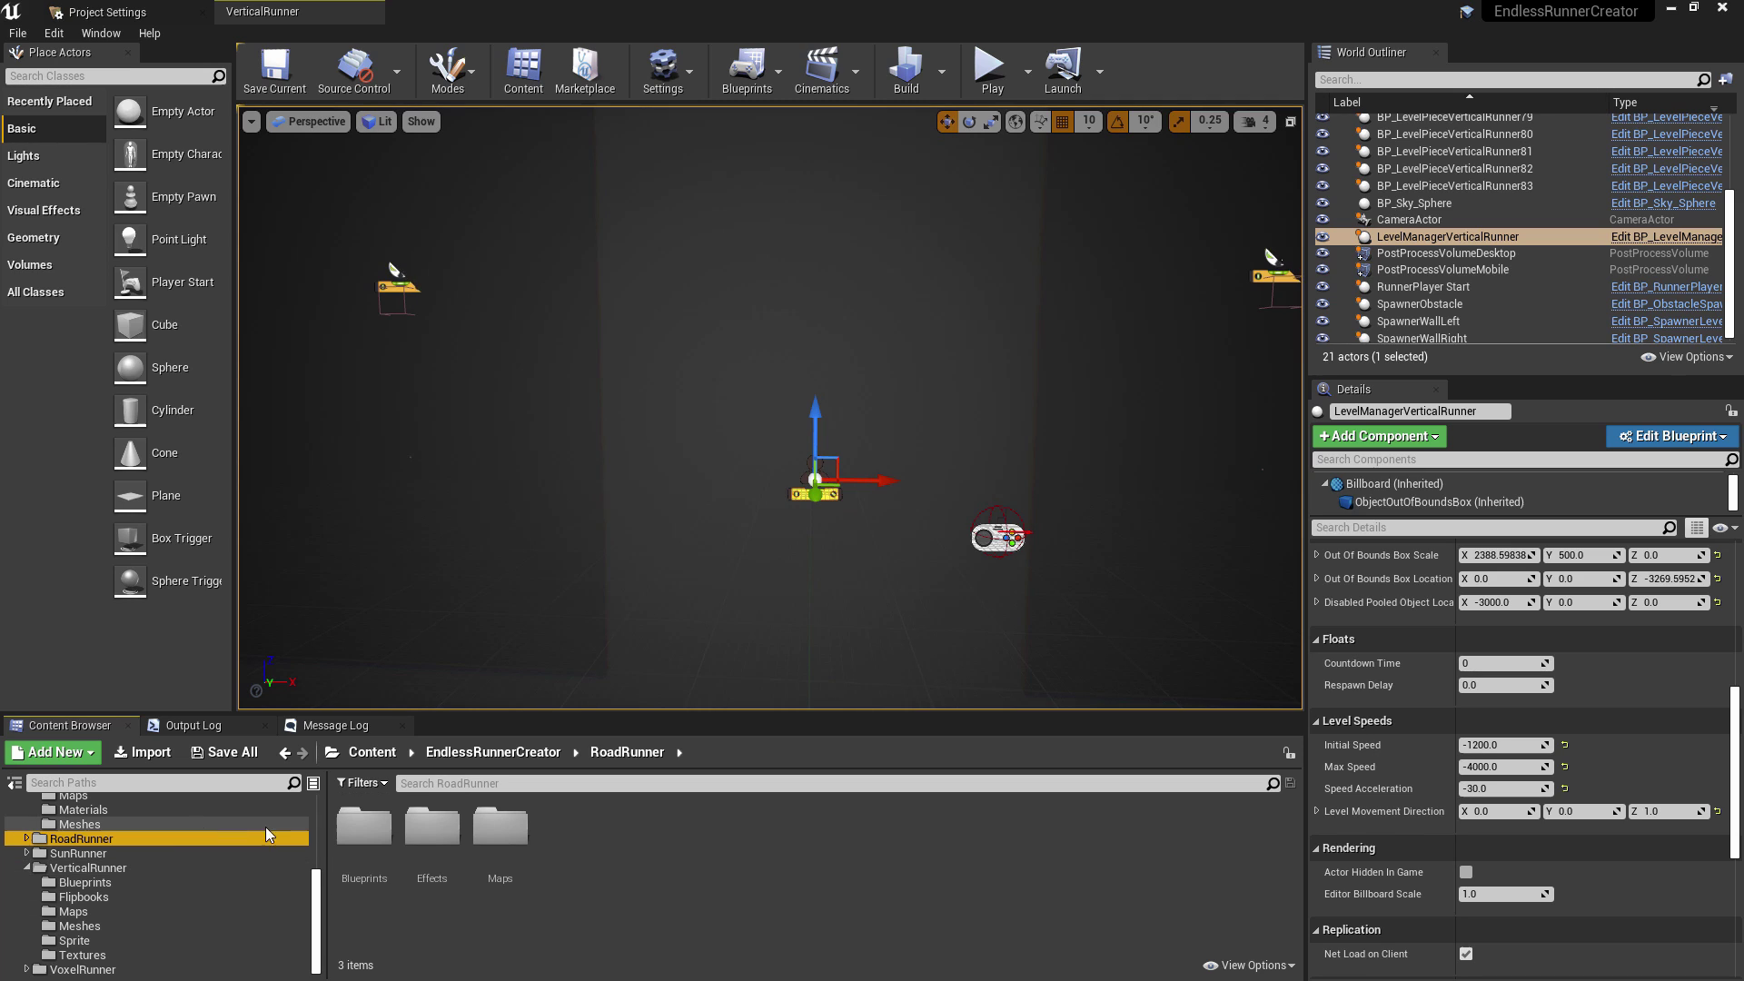
{"action": "double_click", "coordinate": [500, 821]}
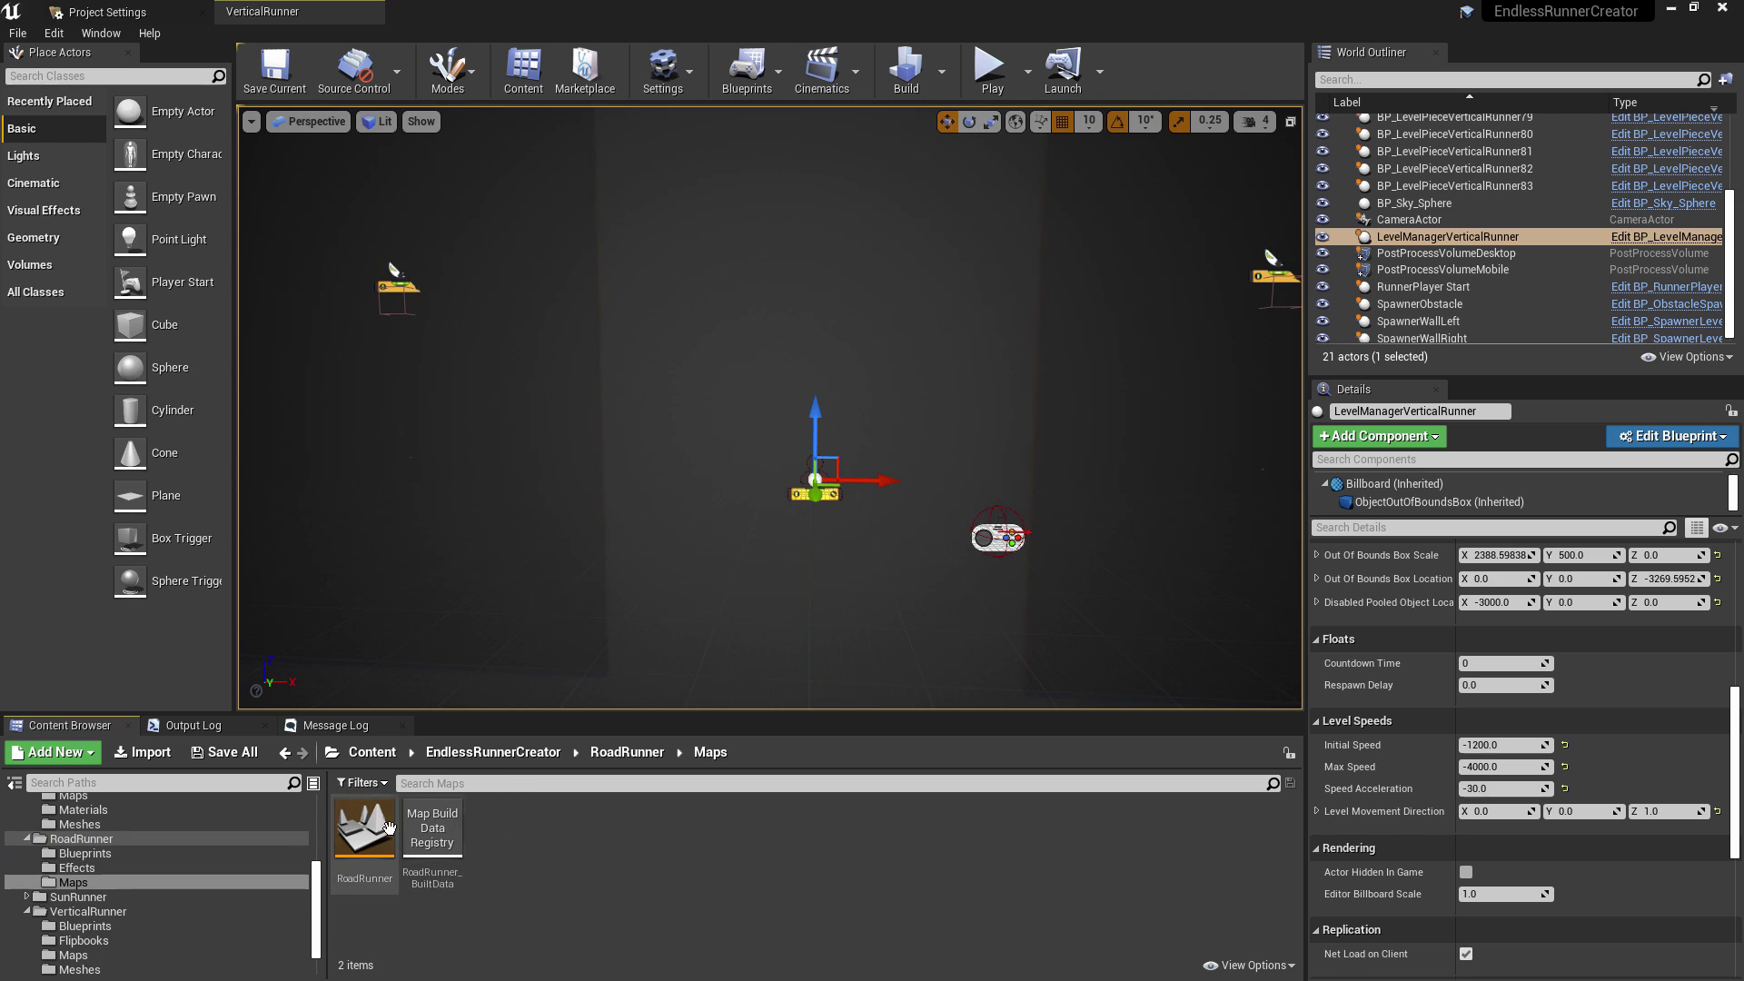
{"action": "double_click", "coordinate": [364, 828]}
{"action": "left_click", "coordinate": [991, 68]}
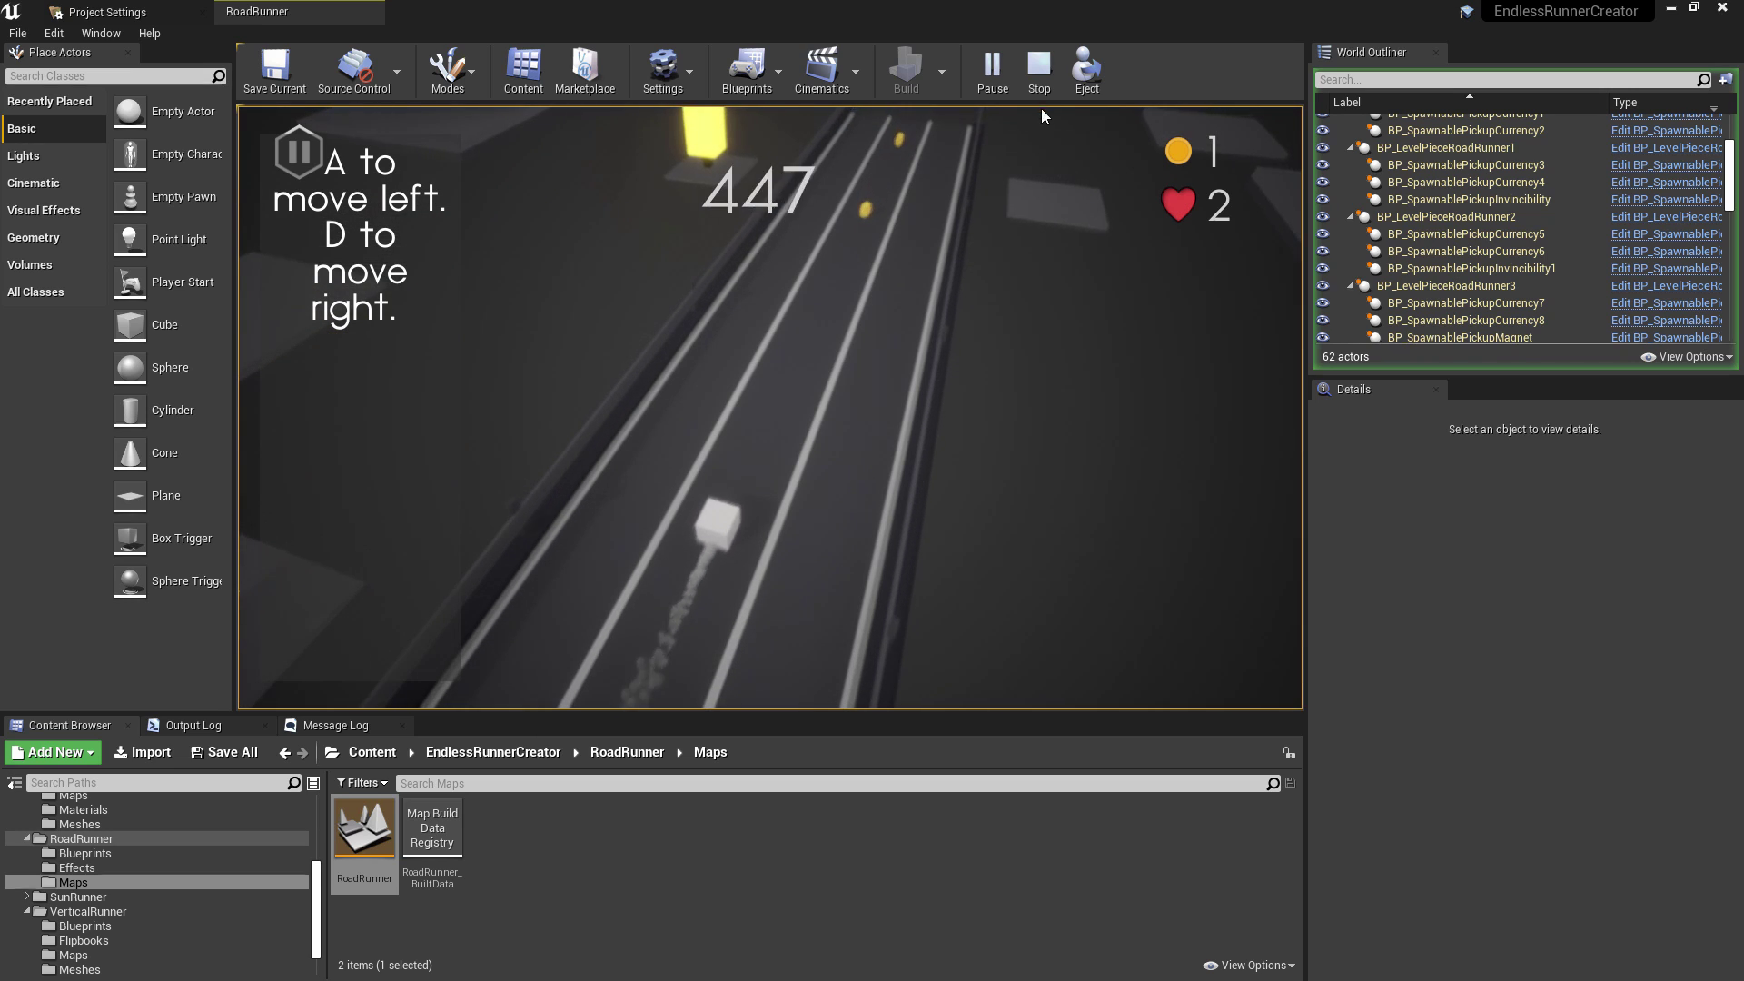
{"action": "left_click", "coordinate": [1039, 68]}
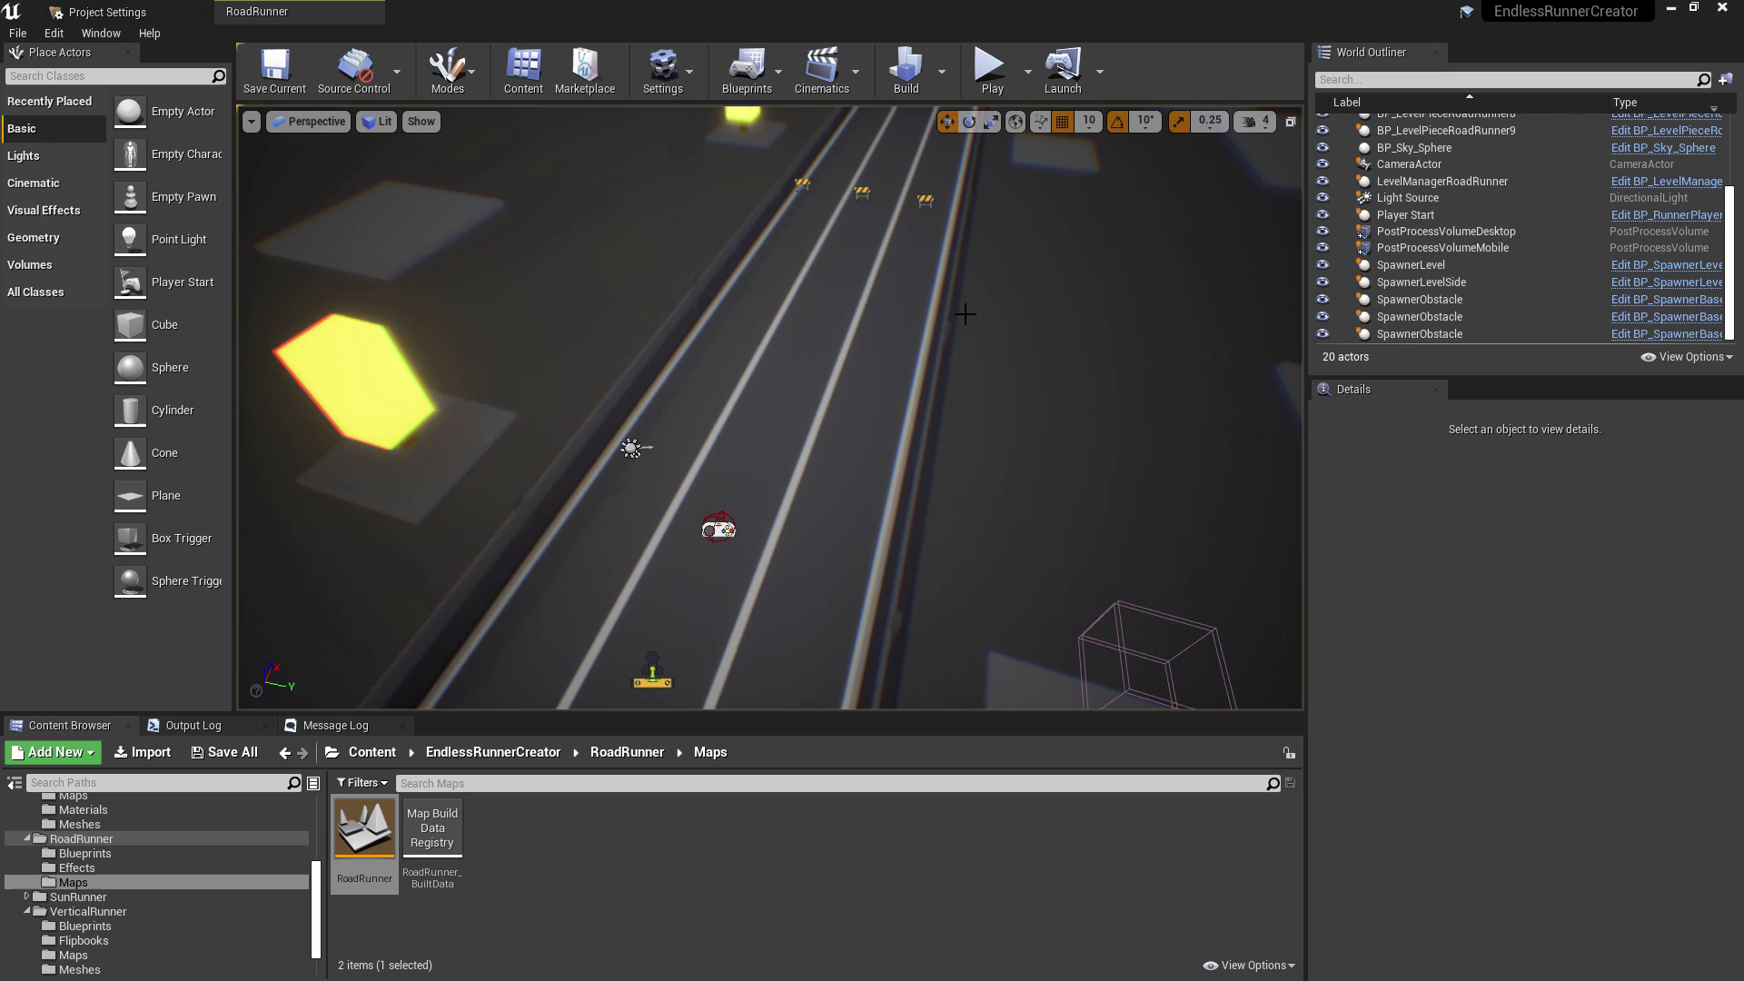
Select the LevelManagerRoadRunner actor at the start of the road and examine its level speed settings and placement
{"action": "left_click", "coordinate": [654, 670]}
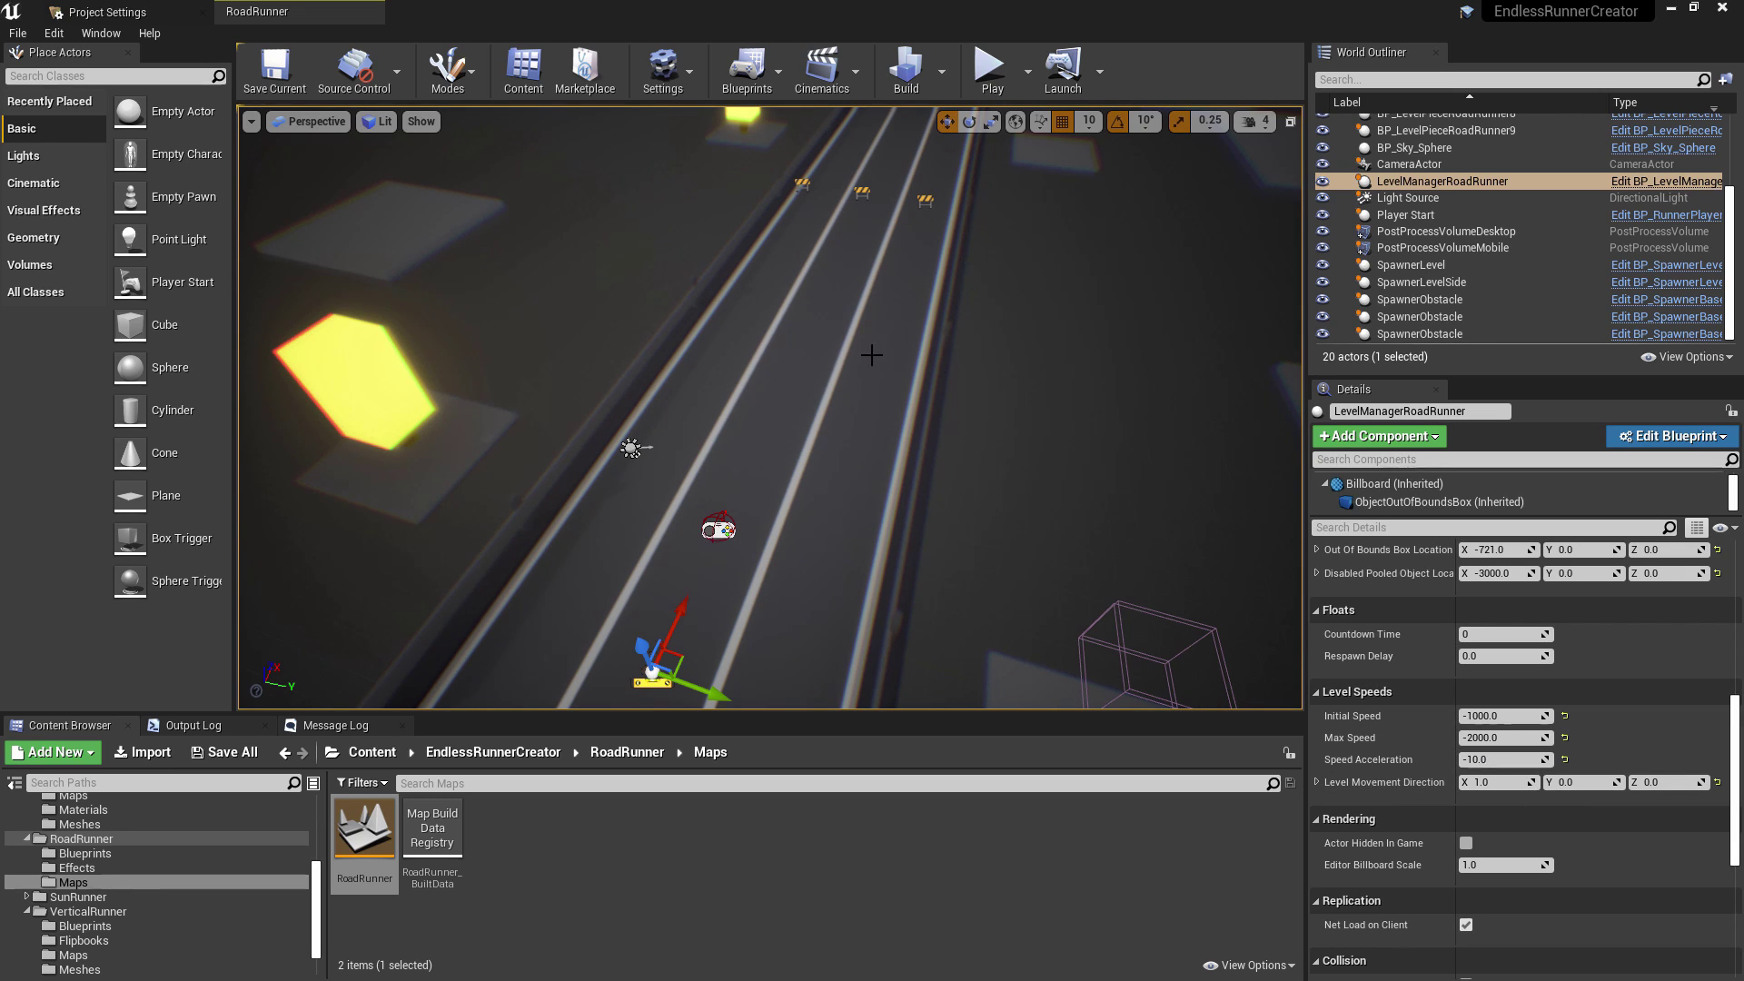
{"action": "right_click_drag", "start_coordinate": [872, 356], "coordinate": [795, 416]}
{"action": "left_click_drag", "start_coordinate": [795, 416], "coordinate": [811, 409]}
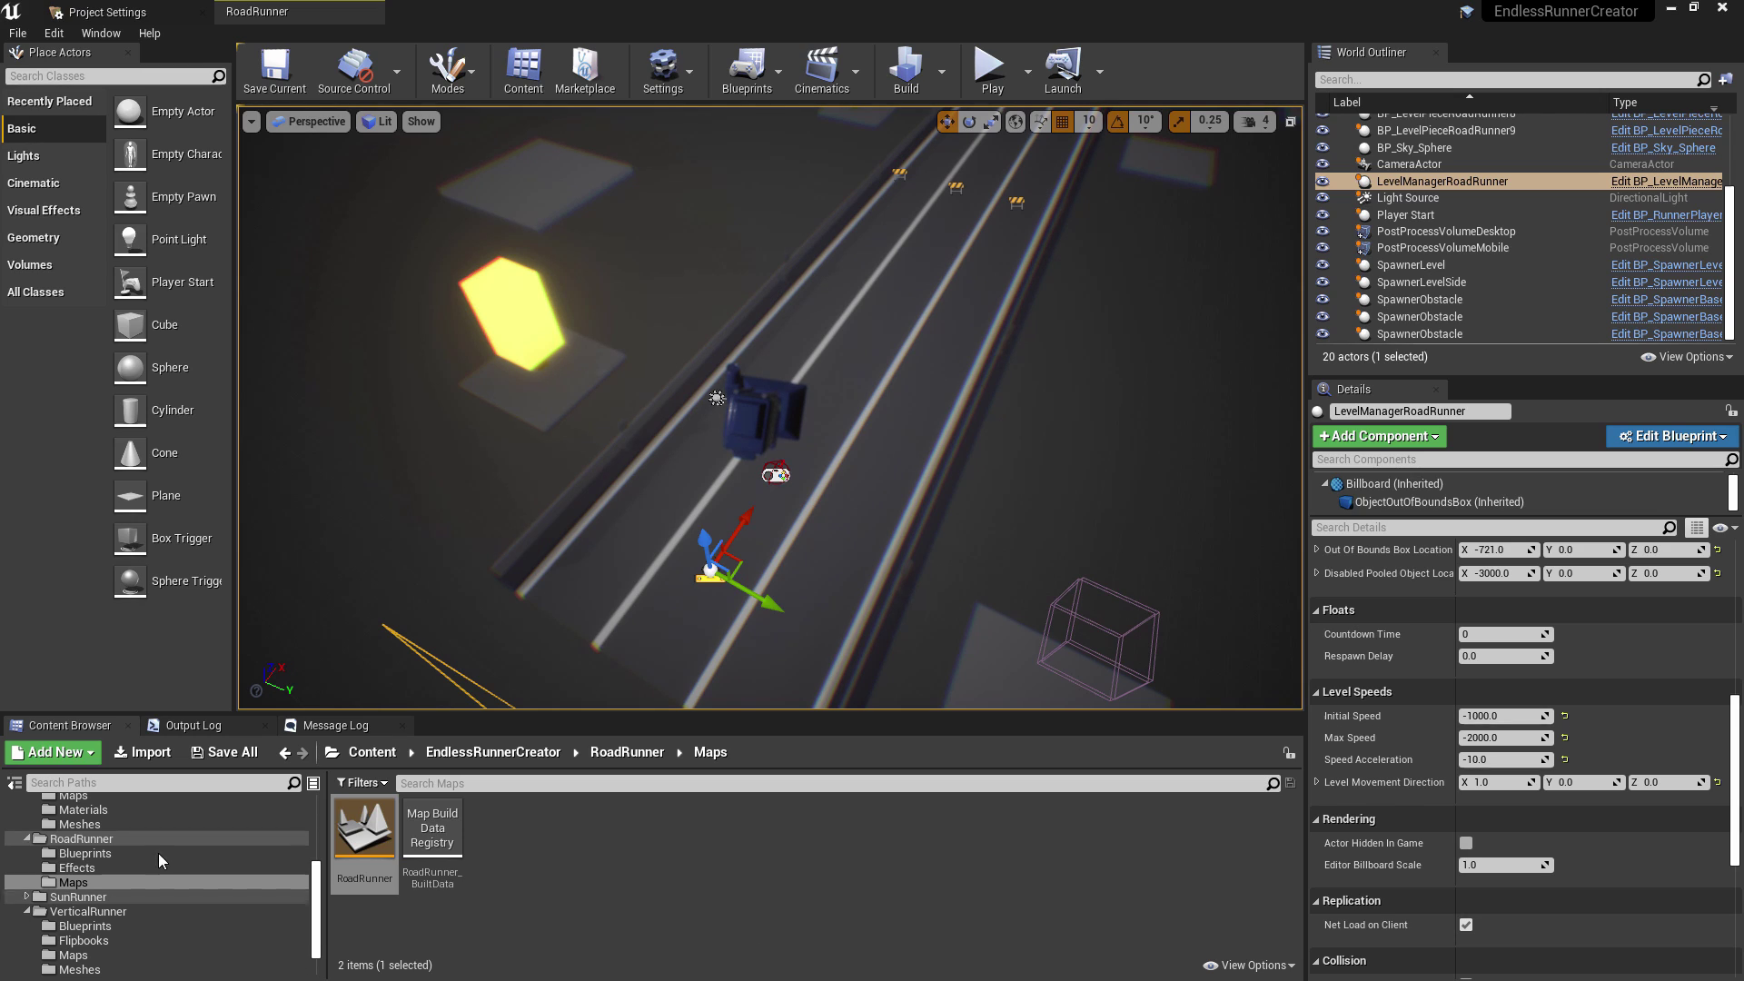
Collapse the FlappyRunner folder and show the Game blueprints inside the Blueprints folder of CommonAssets
{"action": "scroll", "coordinate": [170, 875], "scroll_direction": "up", "scroll_amount": 5}
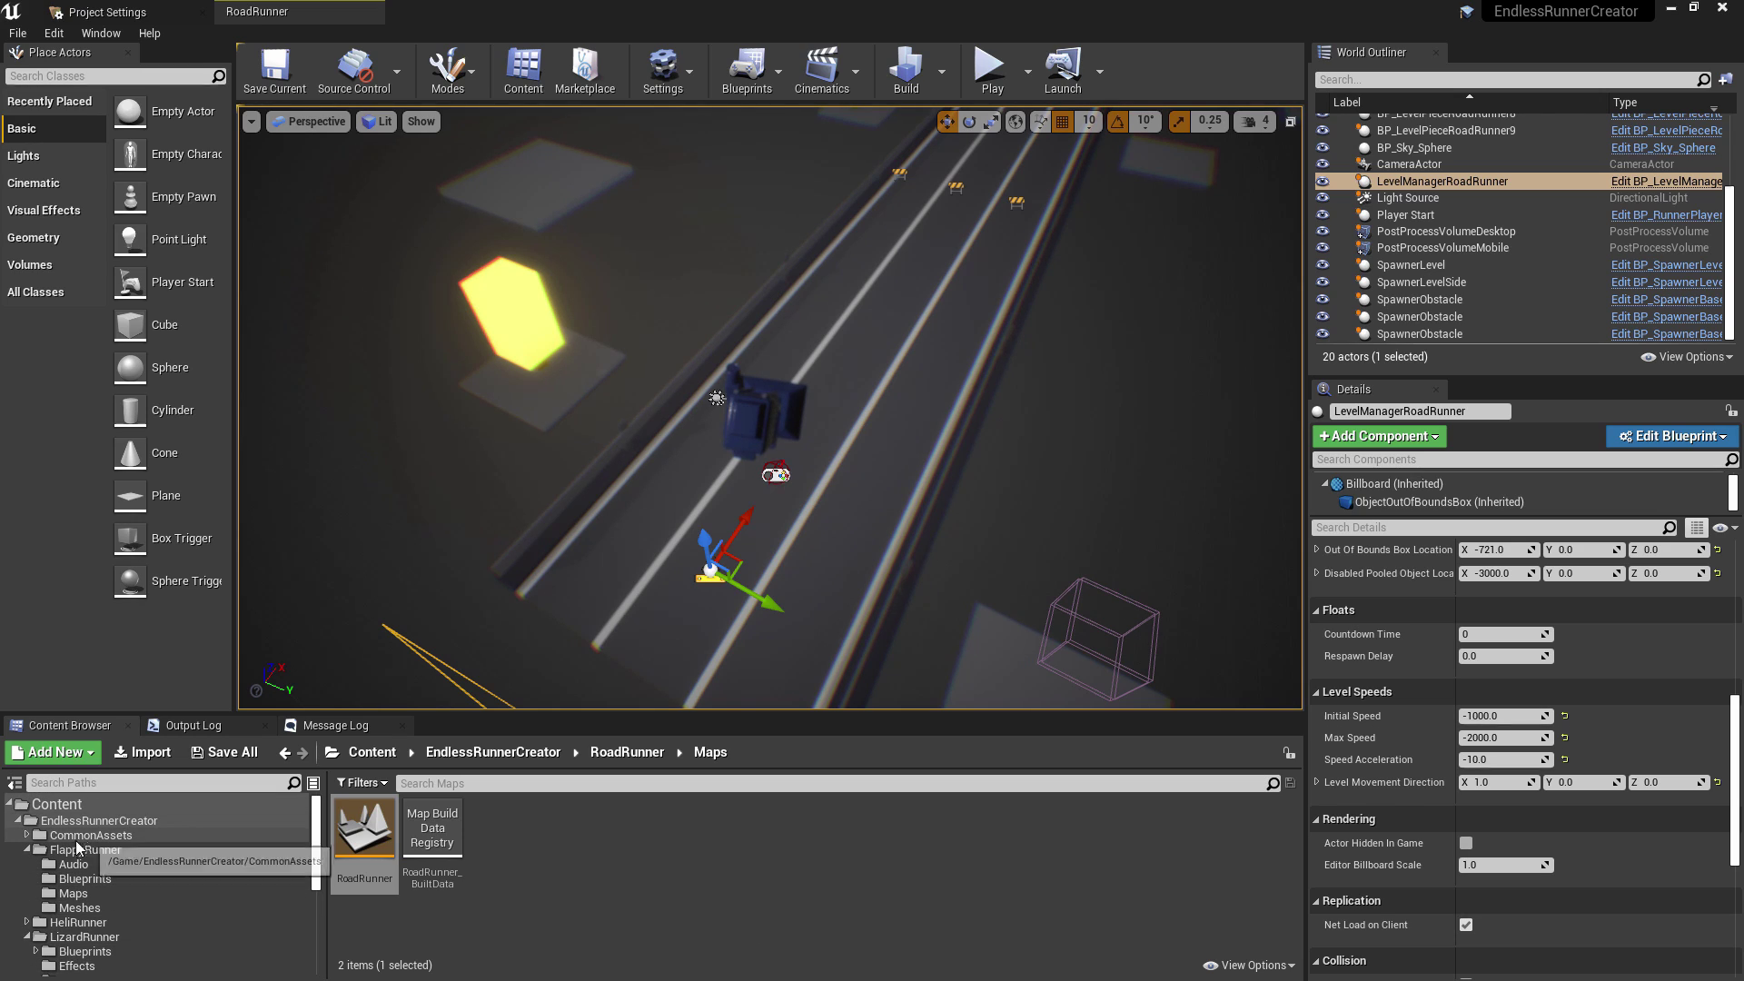
{"action": "left_click", "coordinate": [27, 850]}
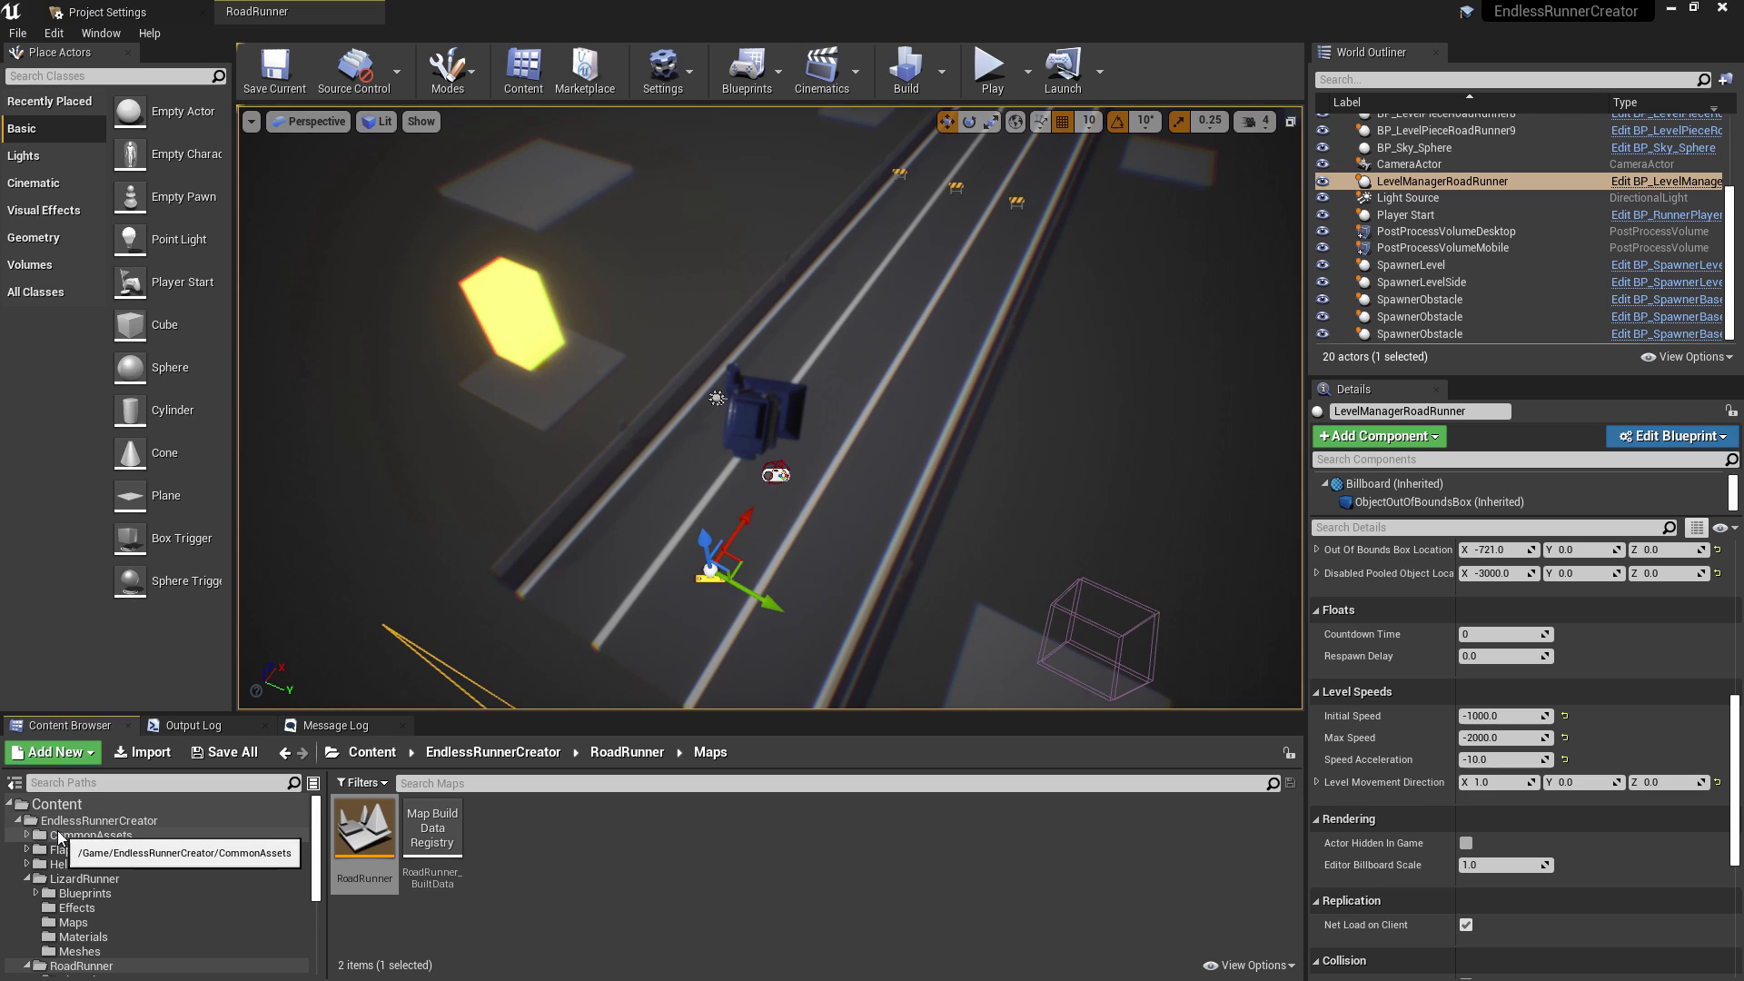
{"action": "left_click", "coordinate": [59, 836]}
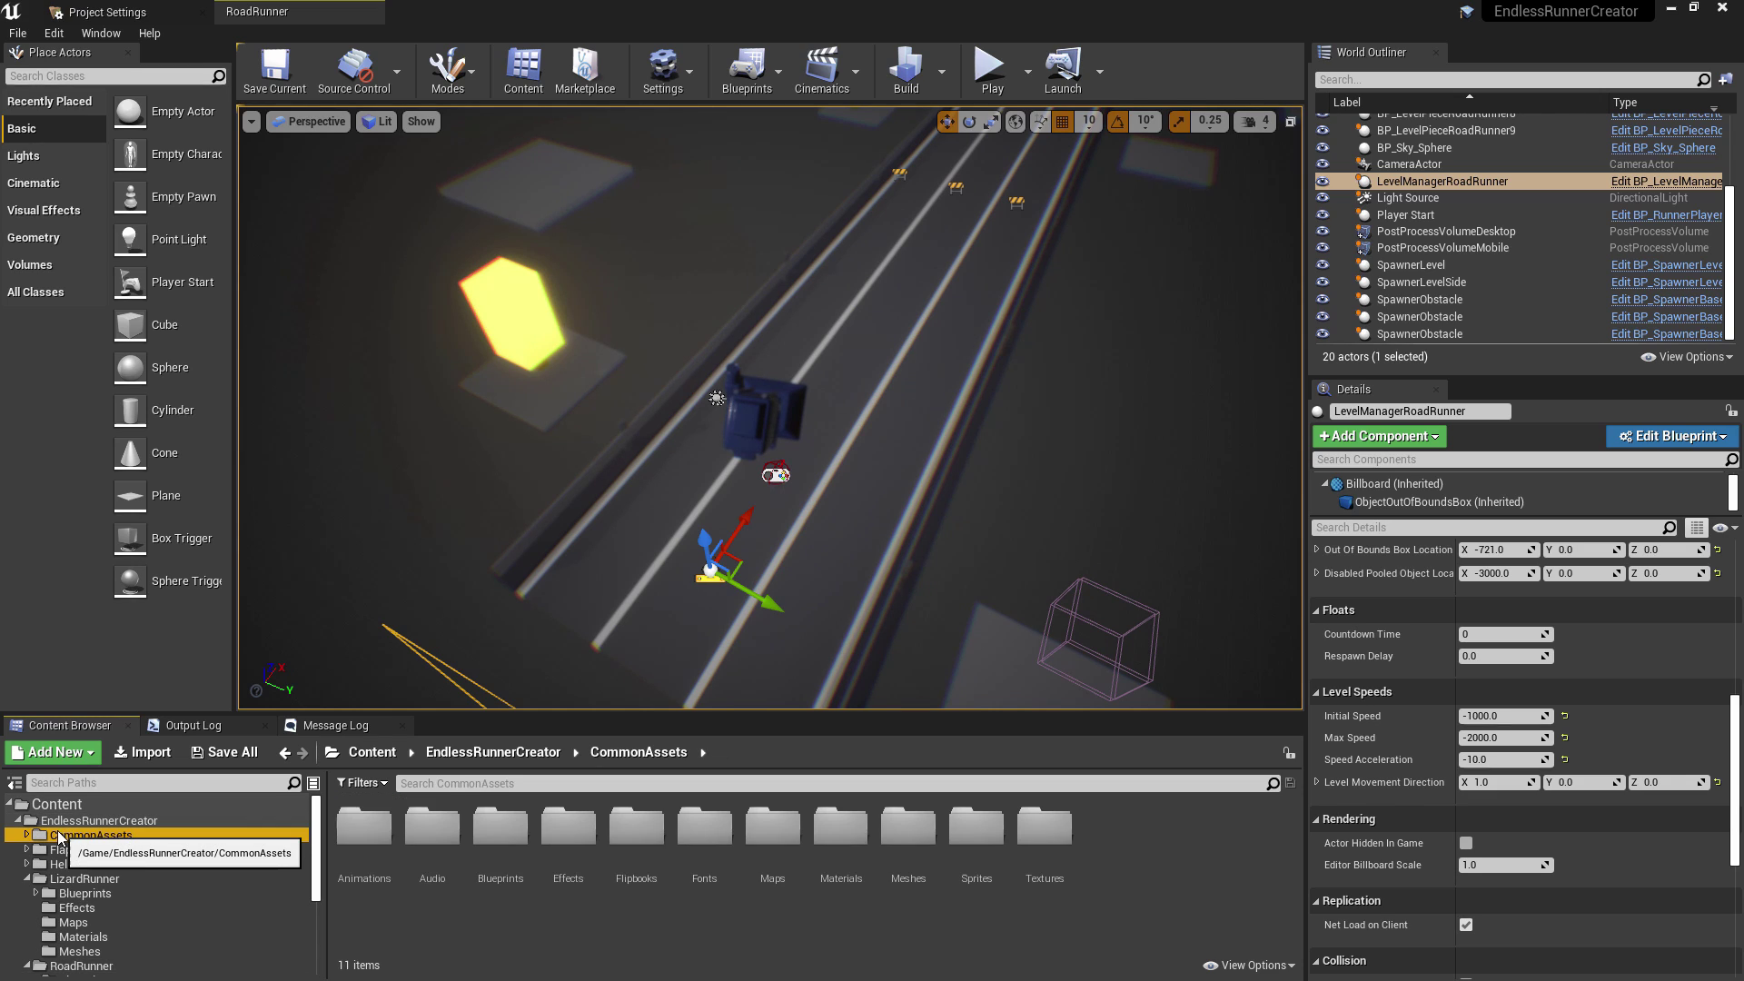
{"action": "double_click", "coordinate": [507, 843]}
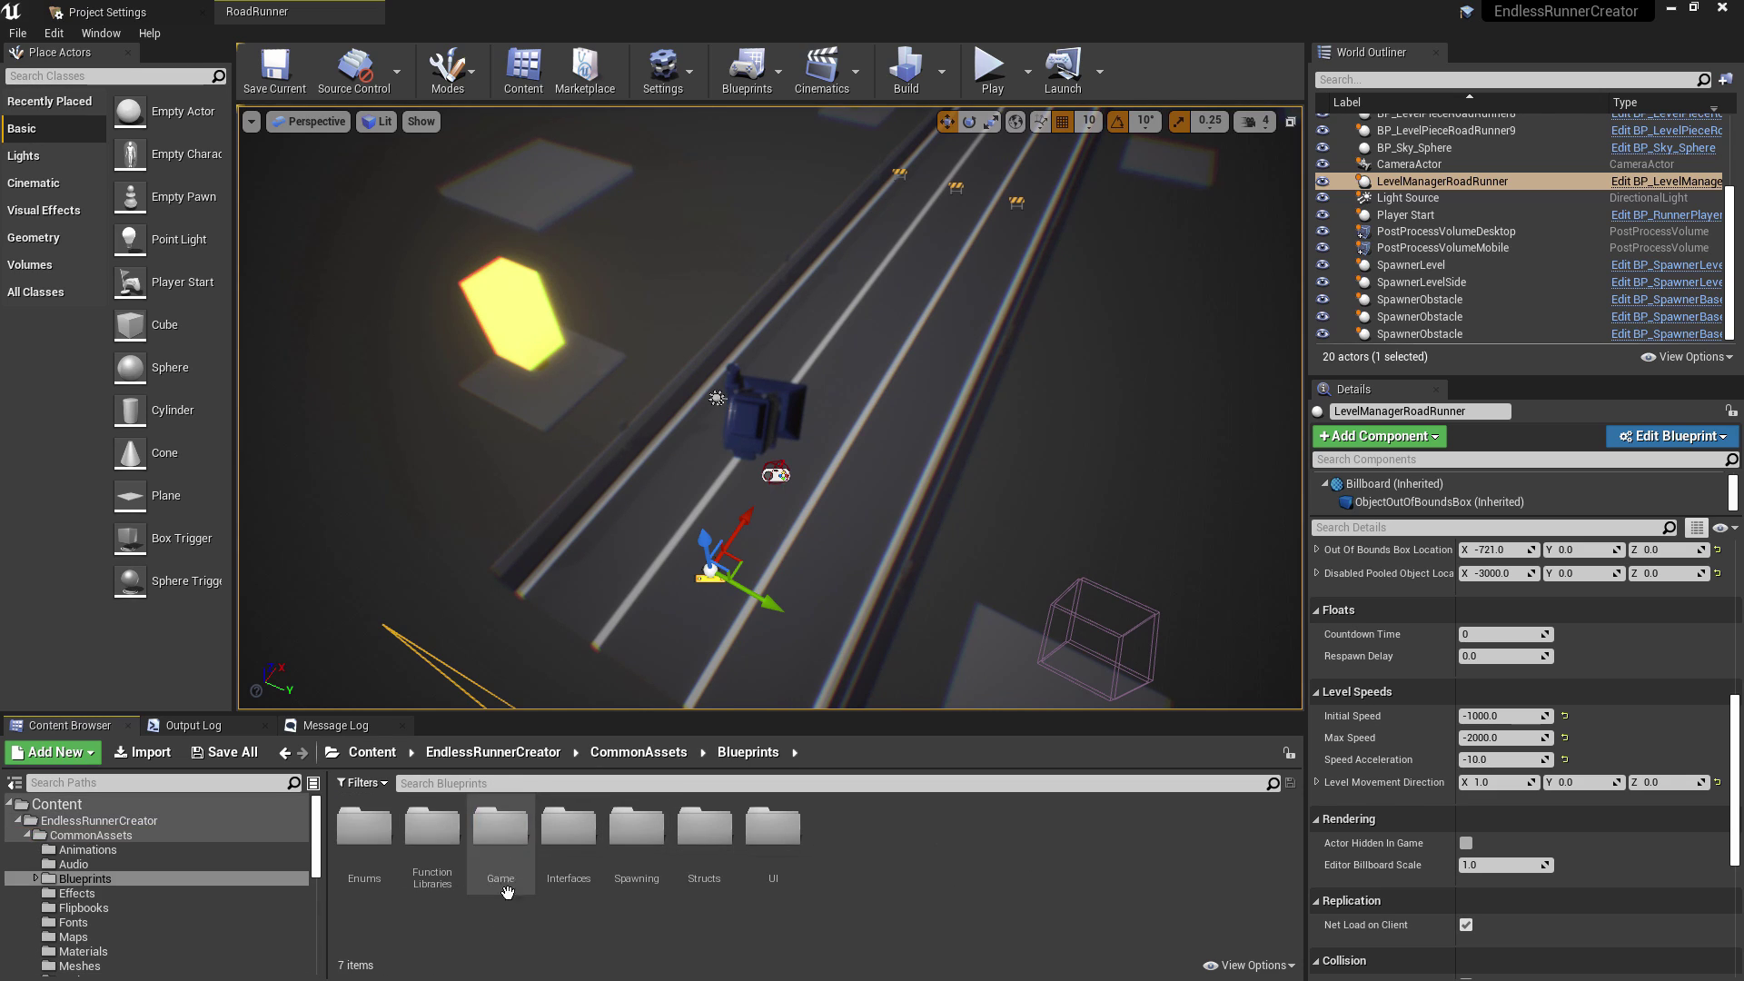
{"action": "double_click", "coordinate": [507, 843]}
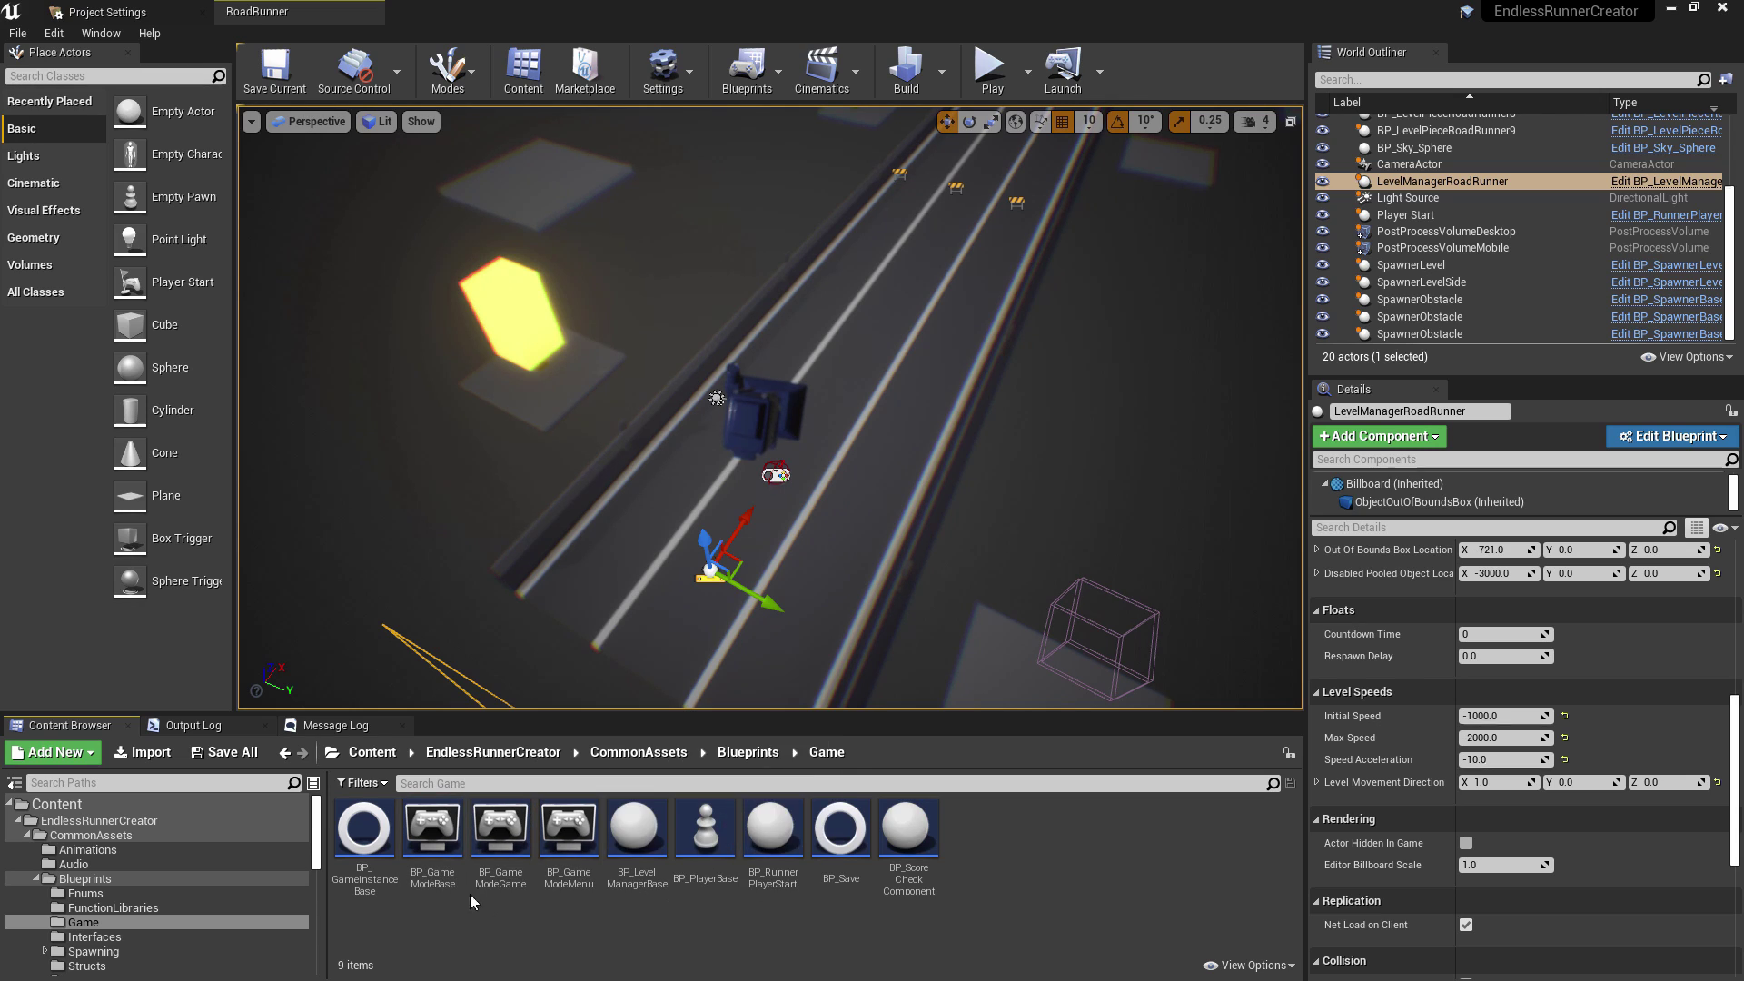
Look through the Audio and Materials folders of CommonAssets
{"action": "left_click", "coordinate": [100, 866]}
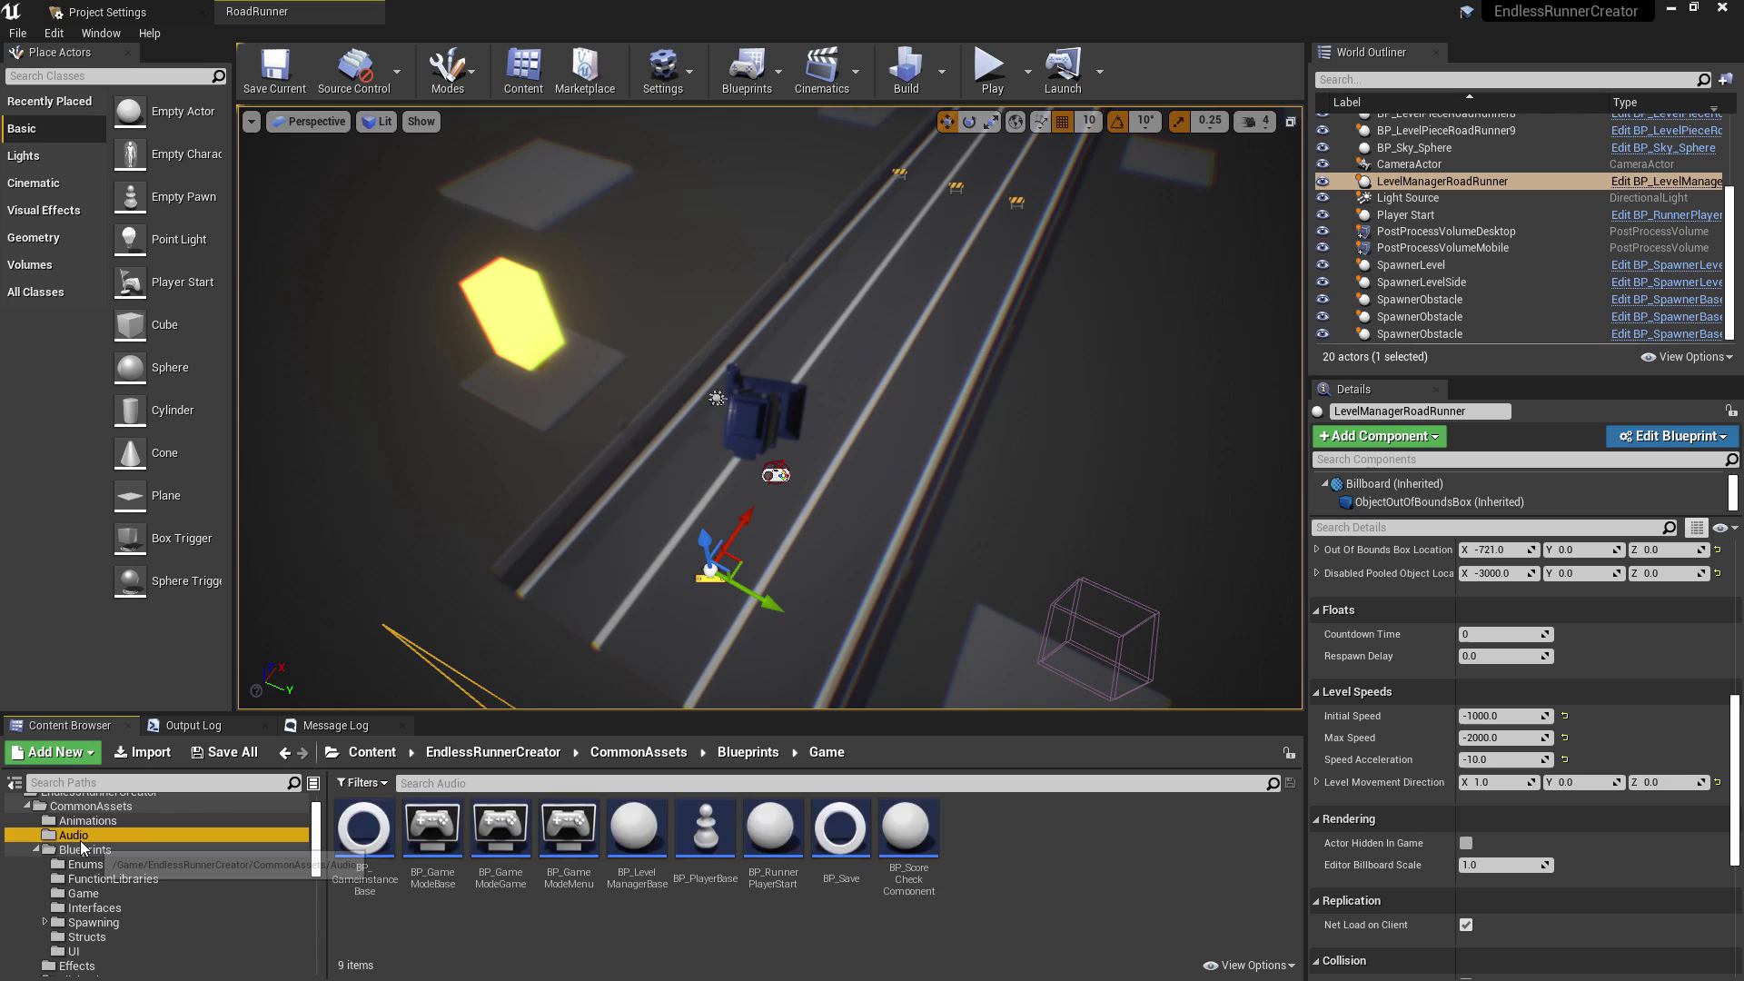
{"action": "scroll", "coordinate": [109, 893], "scroll_direction": "down", "scroll_amount": 2}
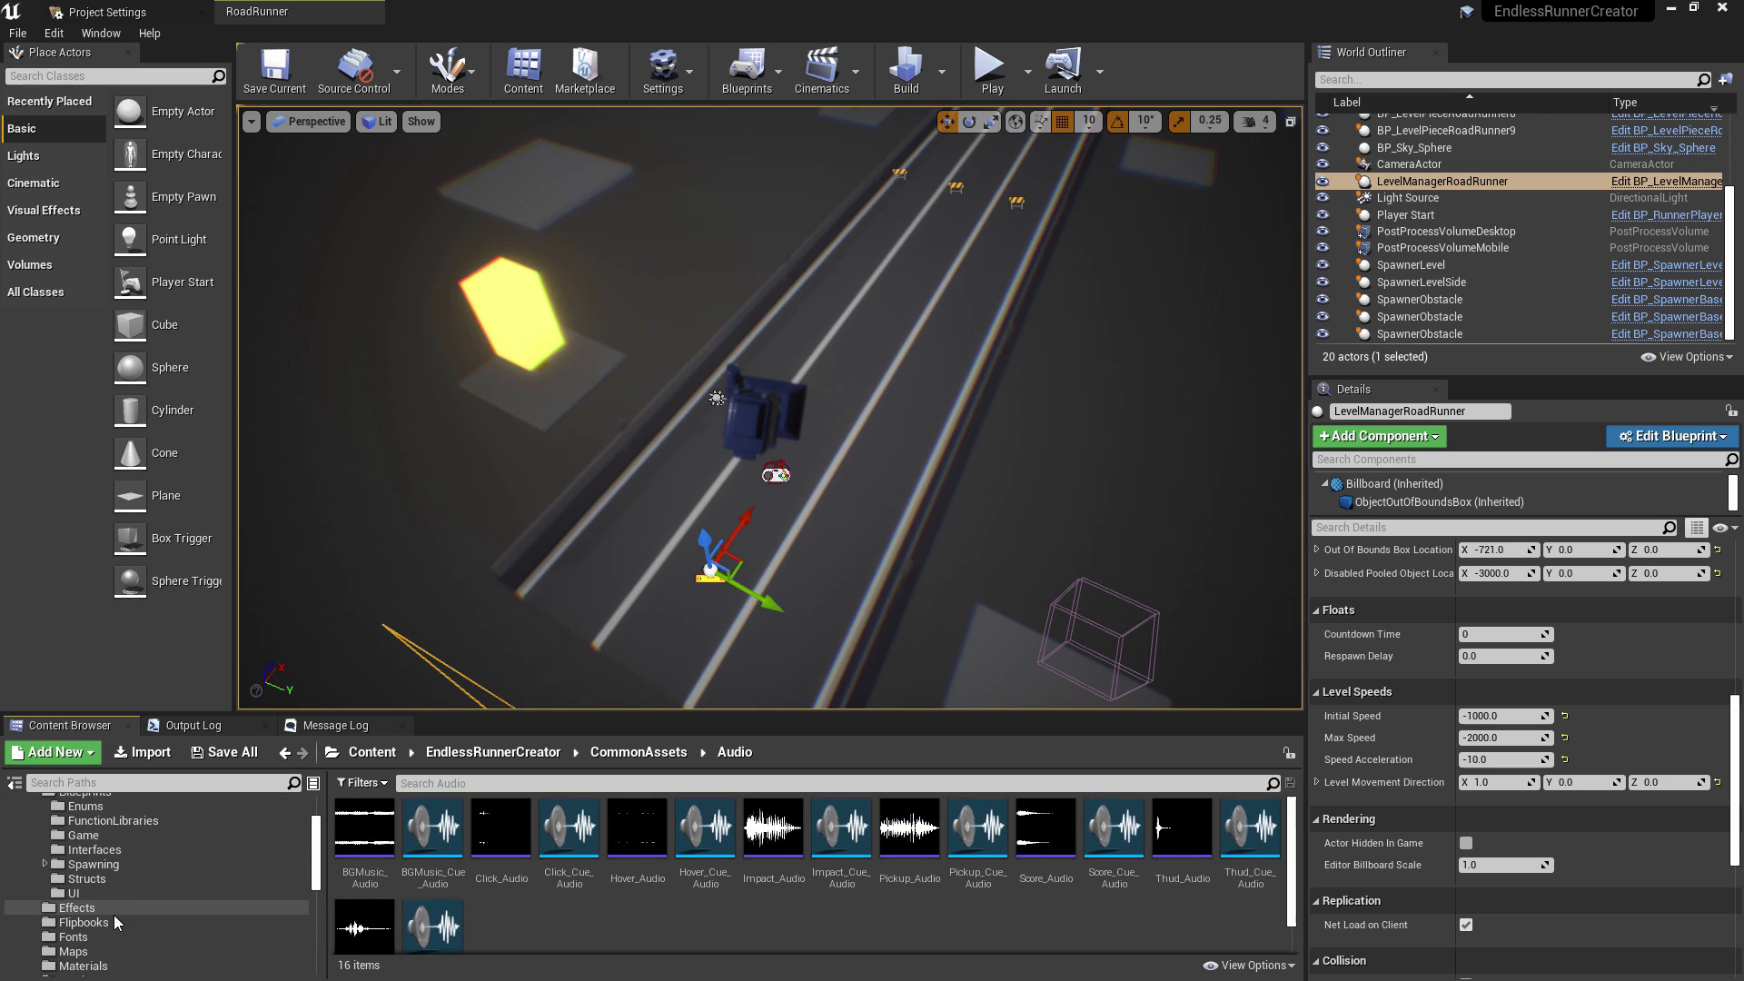
{"action": "left_click", "coordinate": [100, 966]}
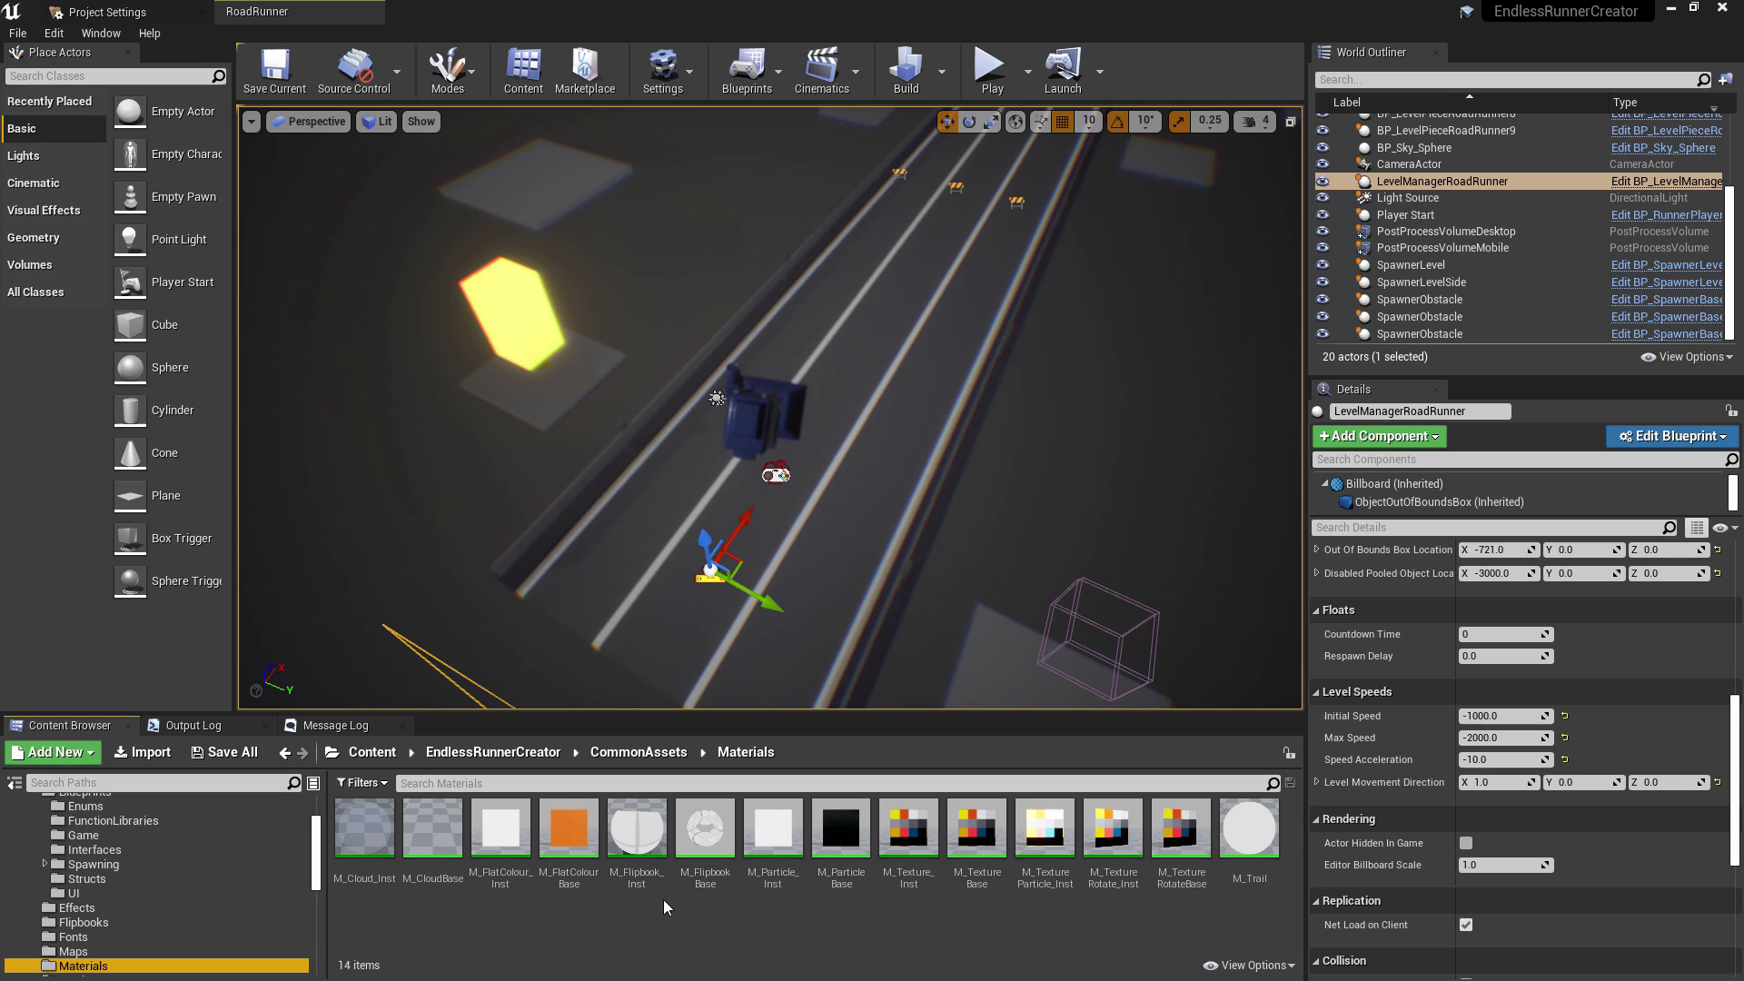
Return to the CommonAssets folder and collapse the CommonAssets, LizardRunner and RoadRunner folders in the folder tree
{"action": "scroll", "coordinate": [34, 886], "scroll_direction": "up", "scroll_amount": 3}
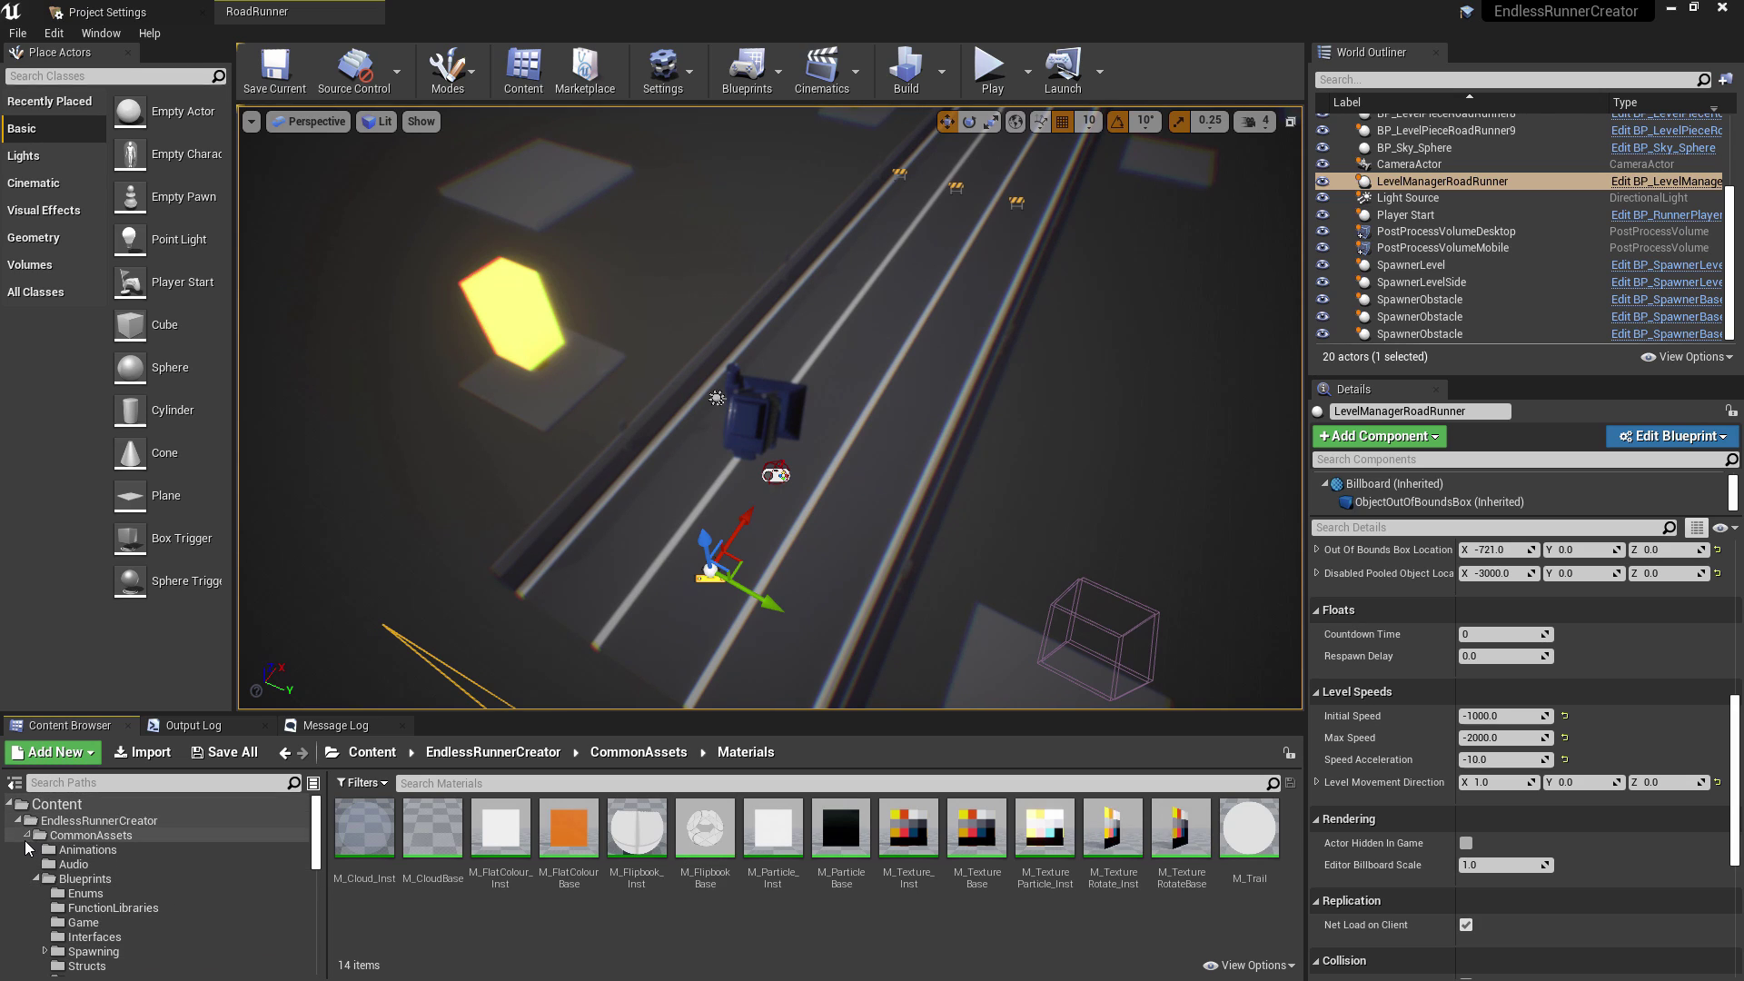
{"action": "double_click", "coordinate": [27, 839]}
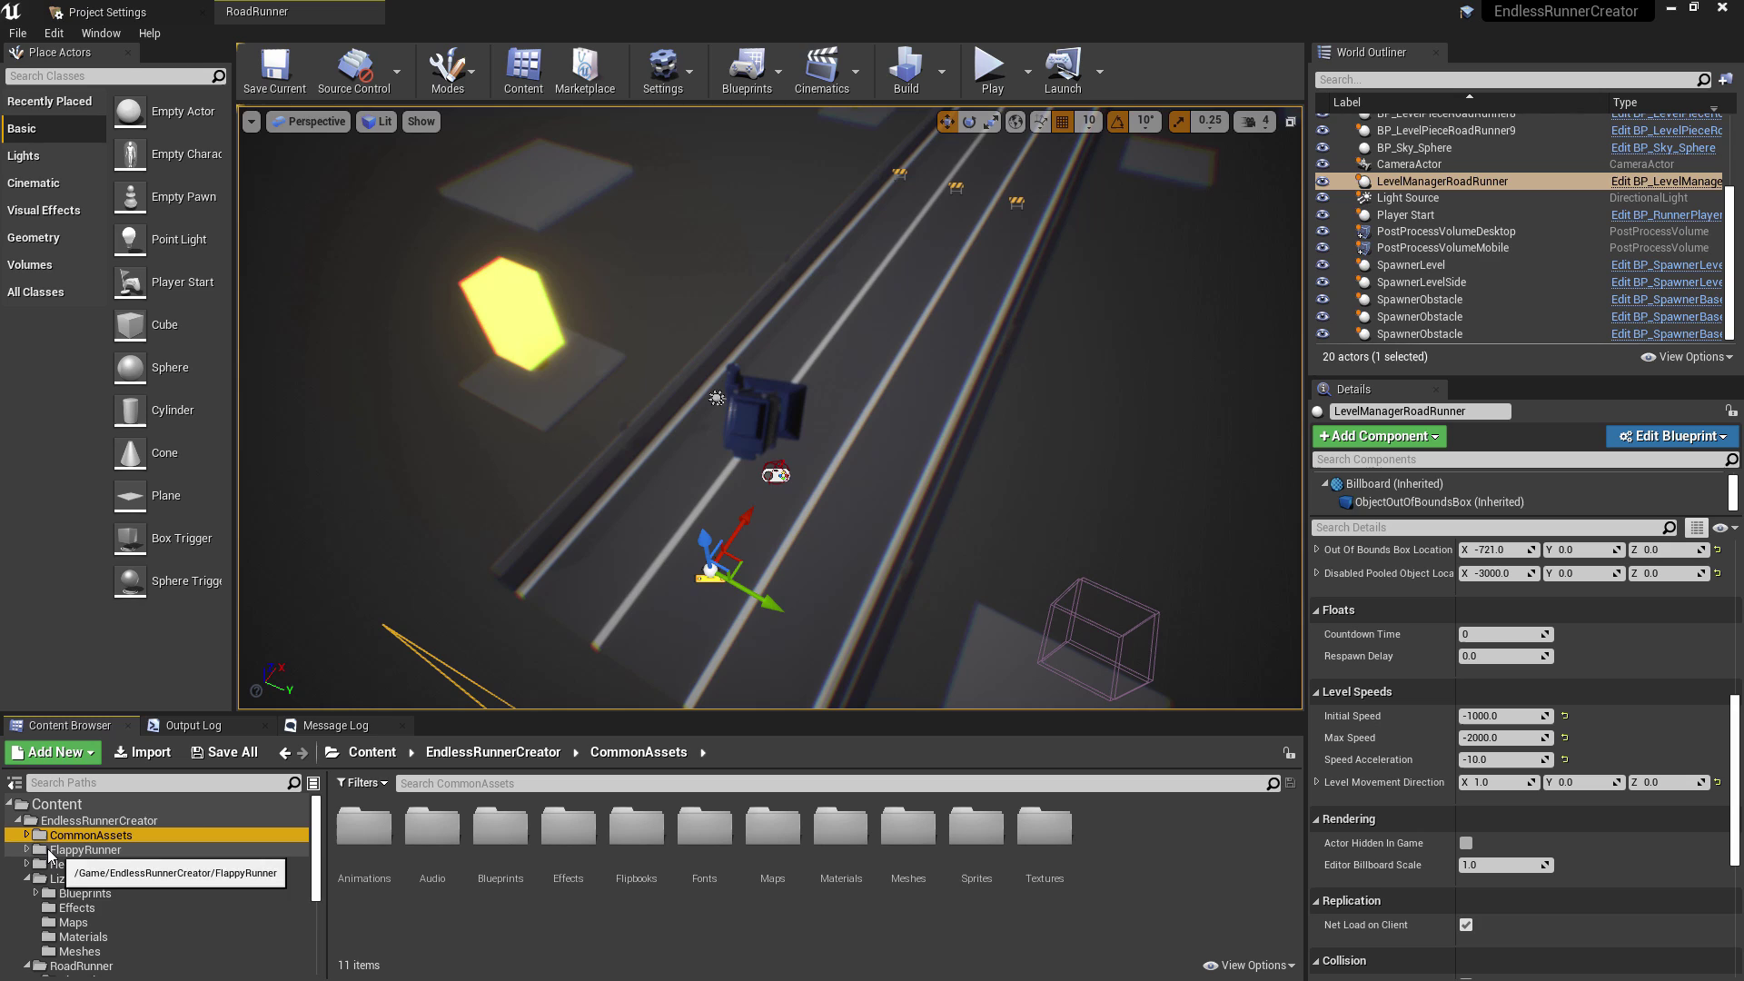
{"action": "left_click", "coordinate": [29, 878]}
{"action": "left_click", "coordinate": [30, 893]}
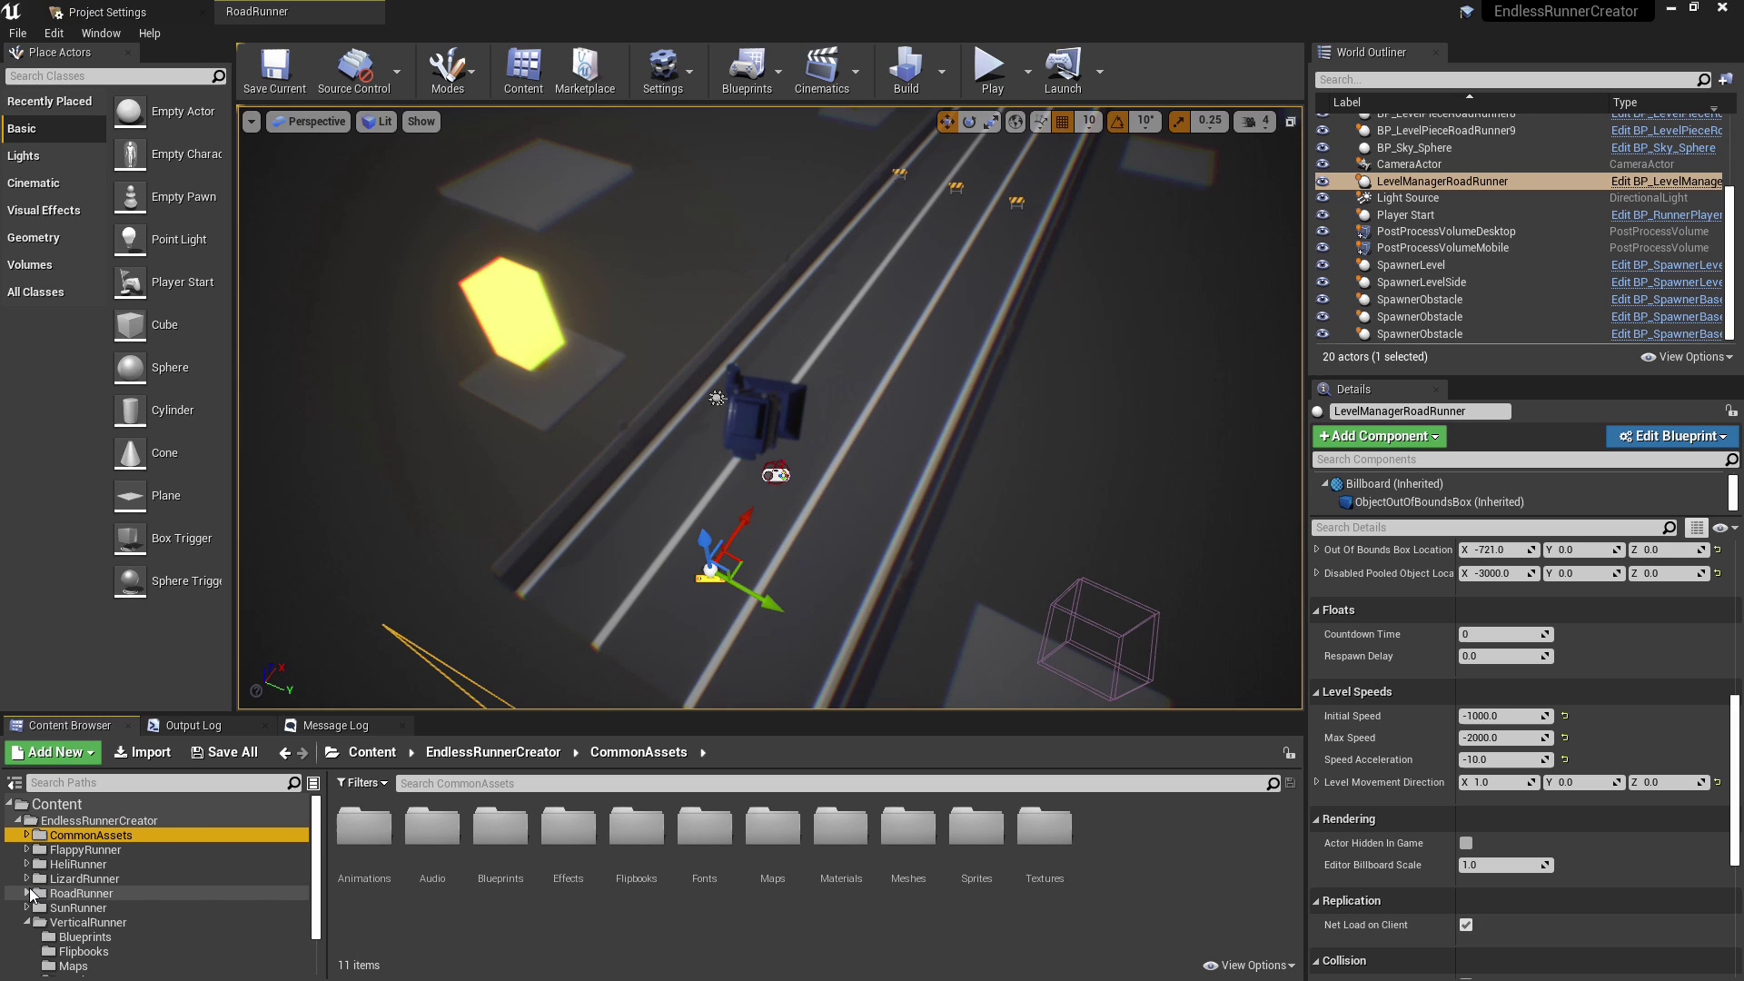